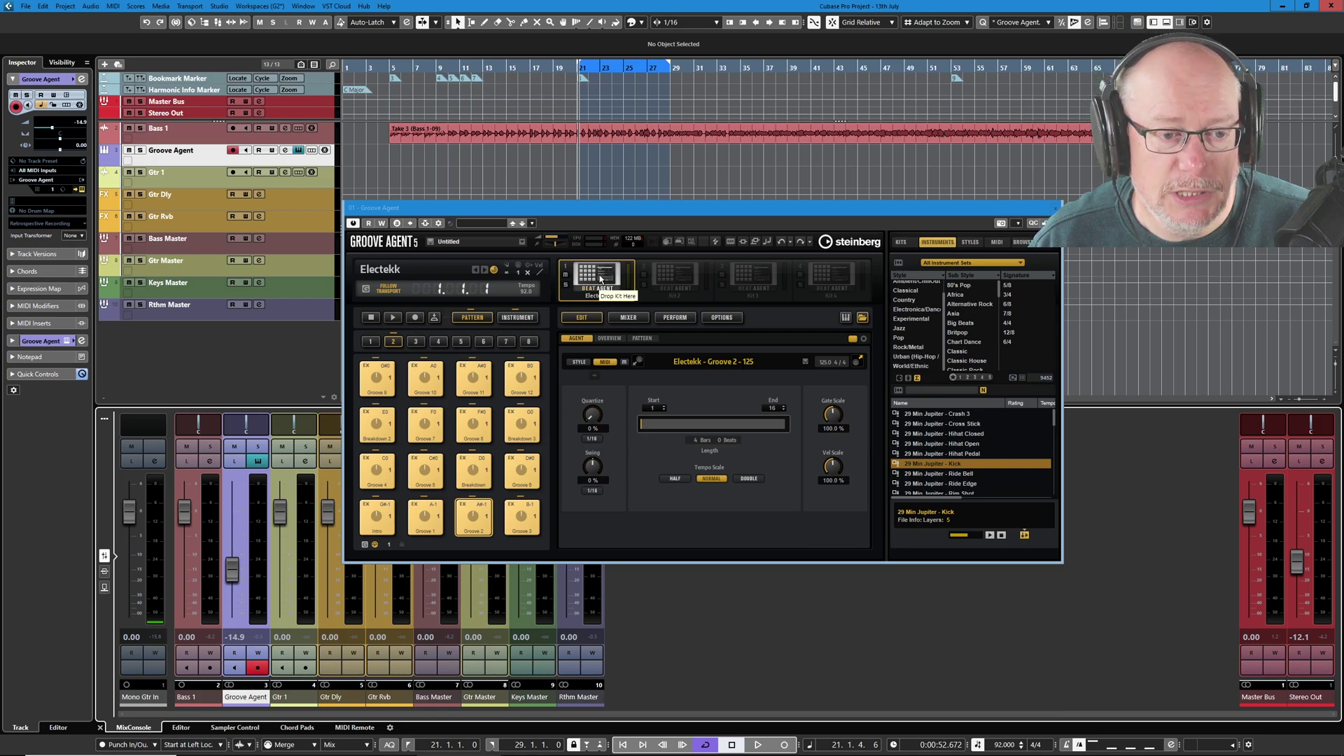
- Browse the Load Kit With Patterns content sets, then close without loading, keeping Electekk
{"action": "right_click", "coordinate": [601, 280]}
{"action": "left_click", "coordinate": [637, 295]}
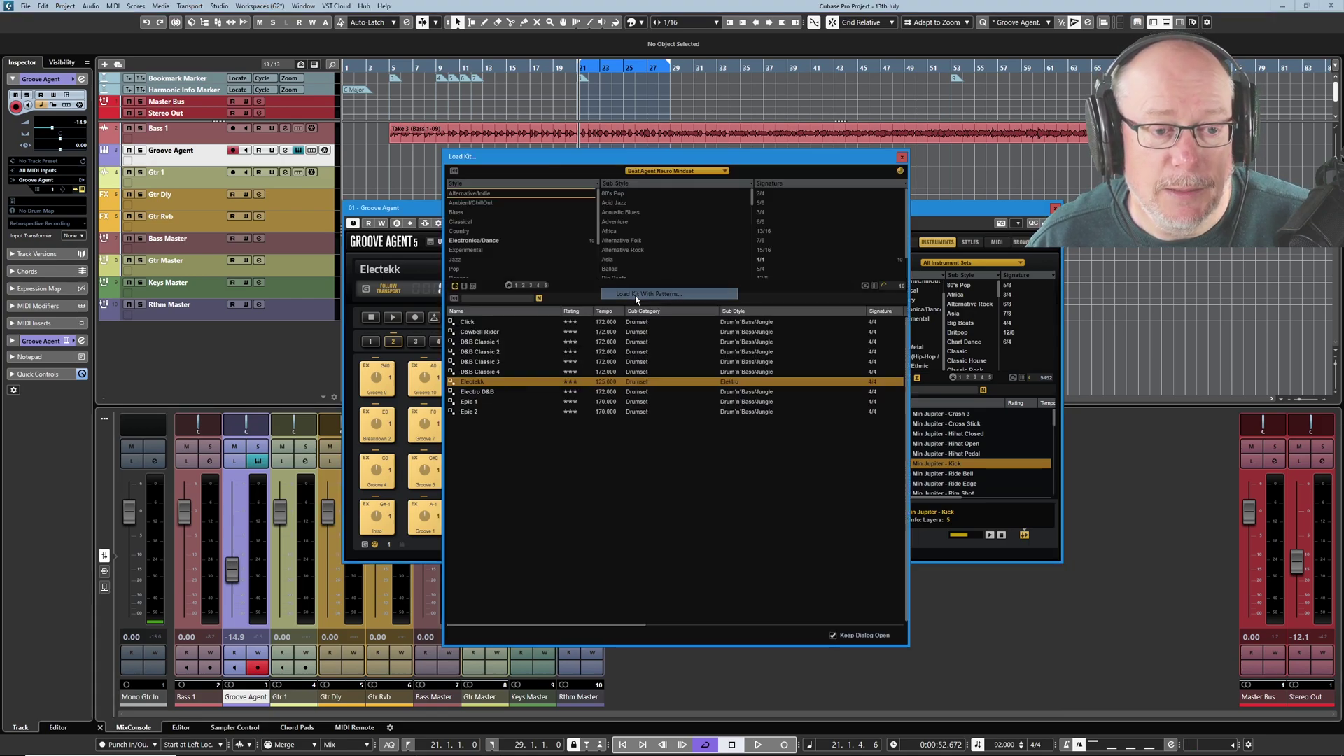
{"action": "left_click", "coordinate": [677, 172]}
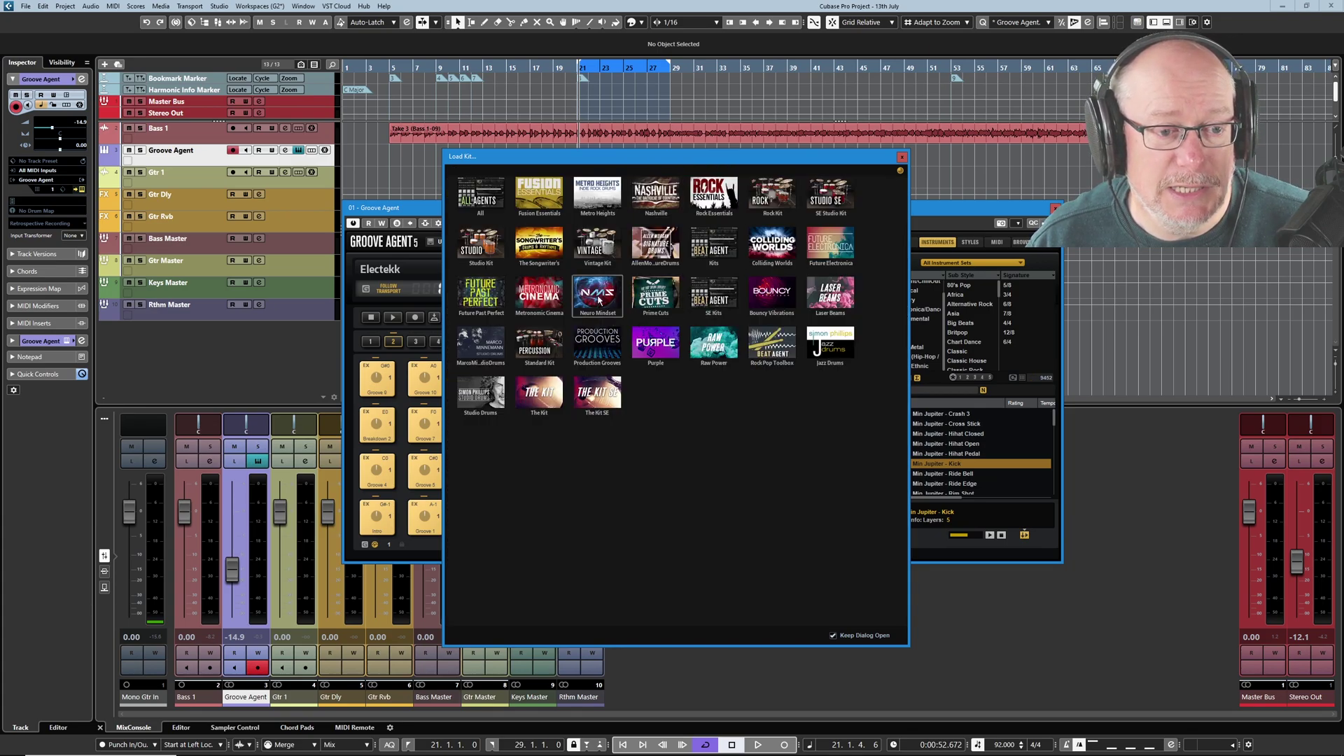
{"action": "left_click", "coordinate": [902, 157]}
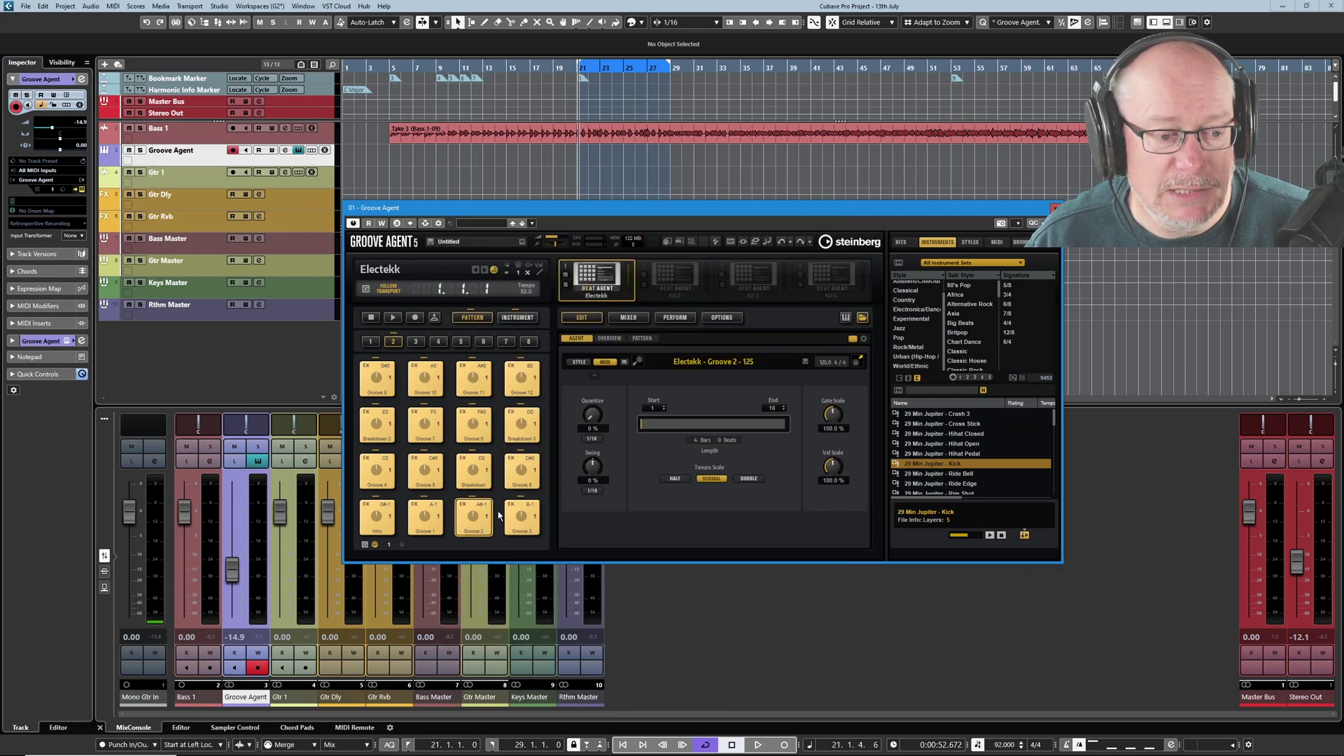
- Play Groove 2, then mute the Groove Agent track to hear the bass alone, and unmute it
{"action": "left_click", "coordinate": [477, 518]}
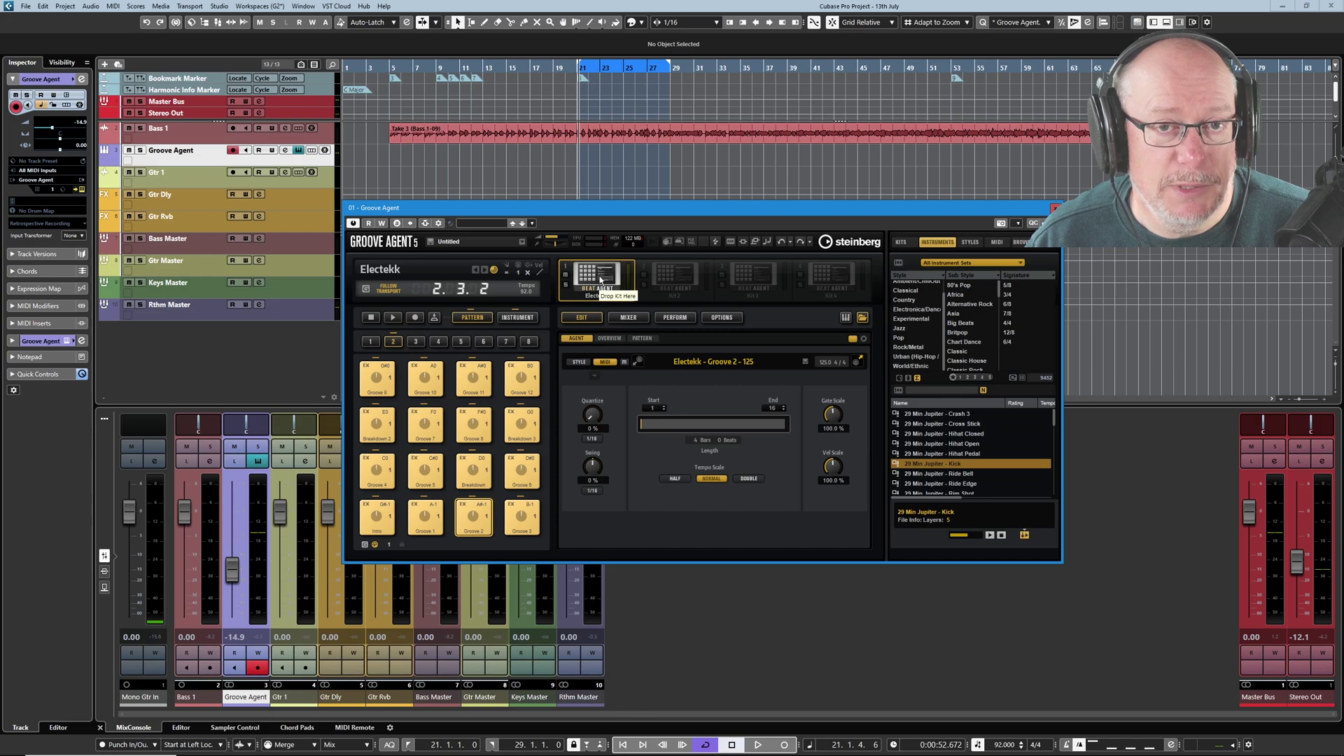
{"action": "left_click", "coordinate": [128, 151]}
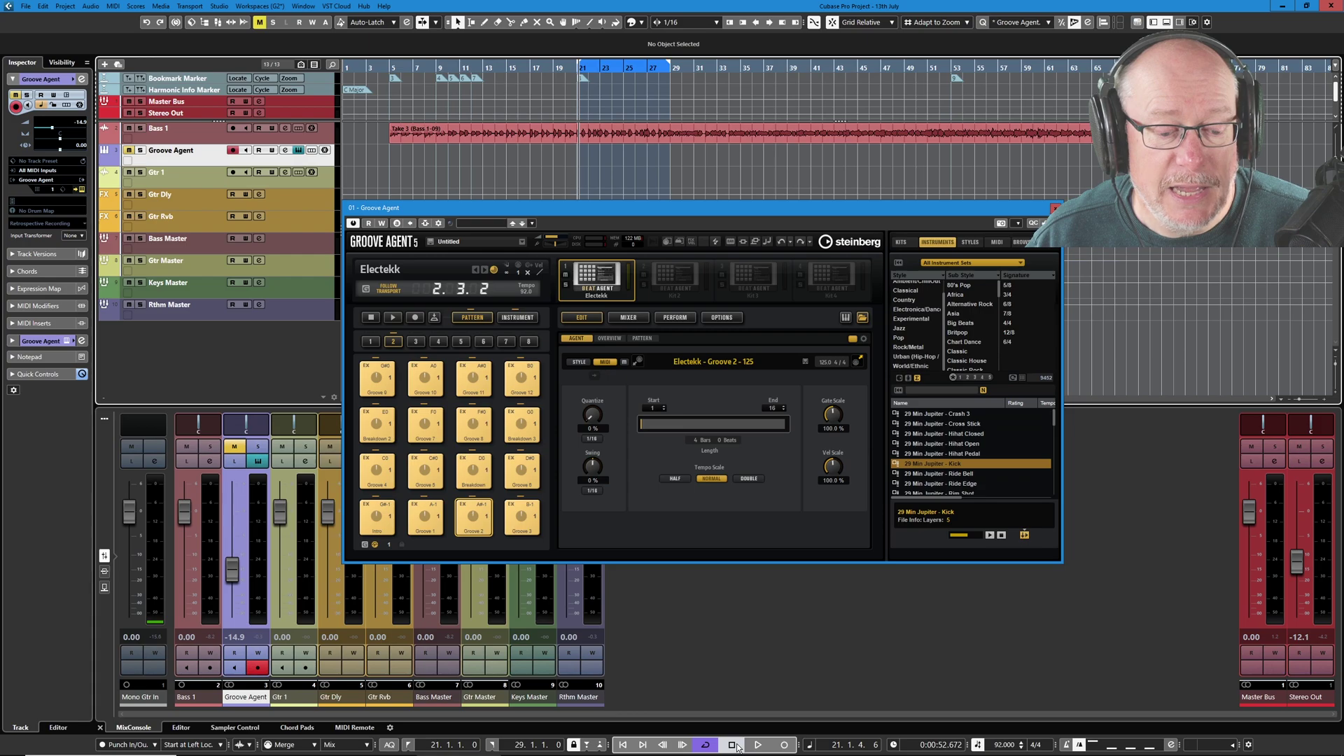
{"action": "key", "text": "space"}
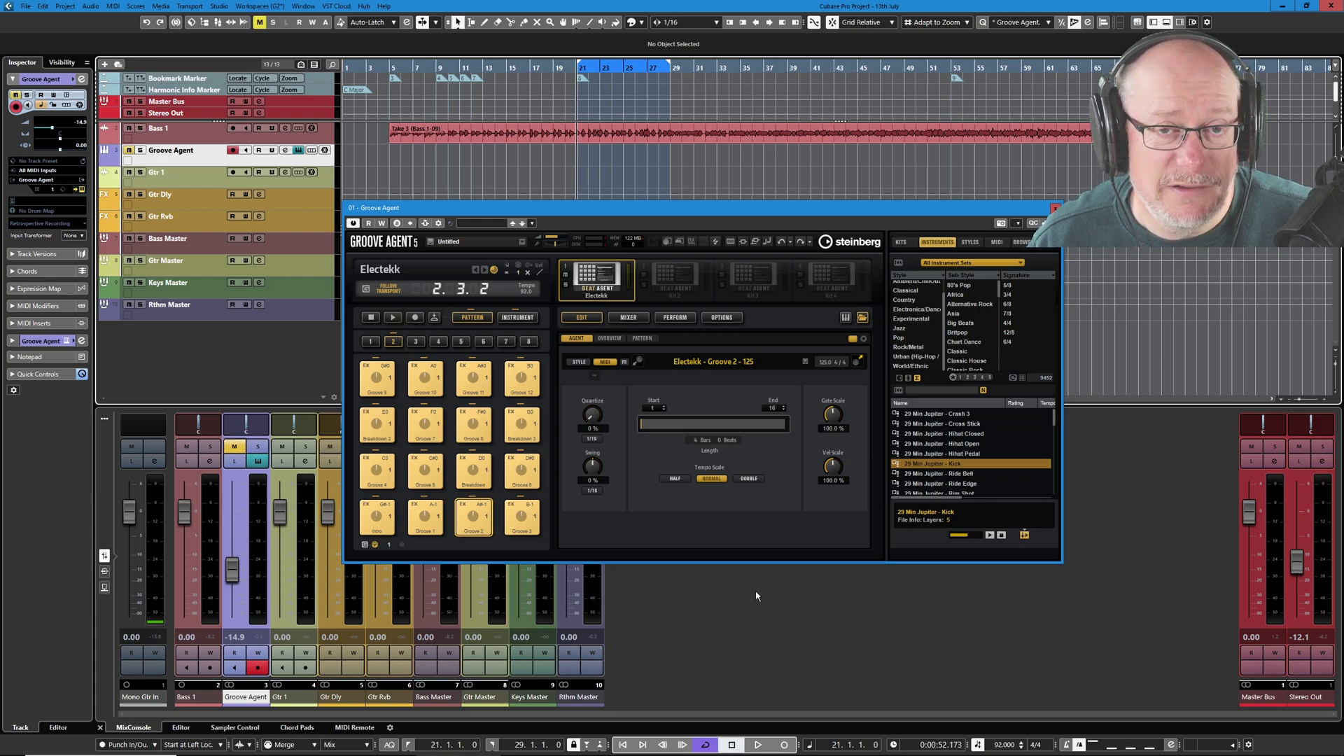
{"action": "key", "text": "space"}
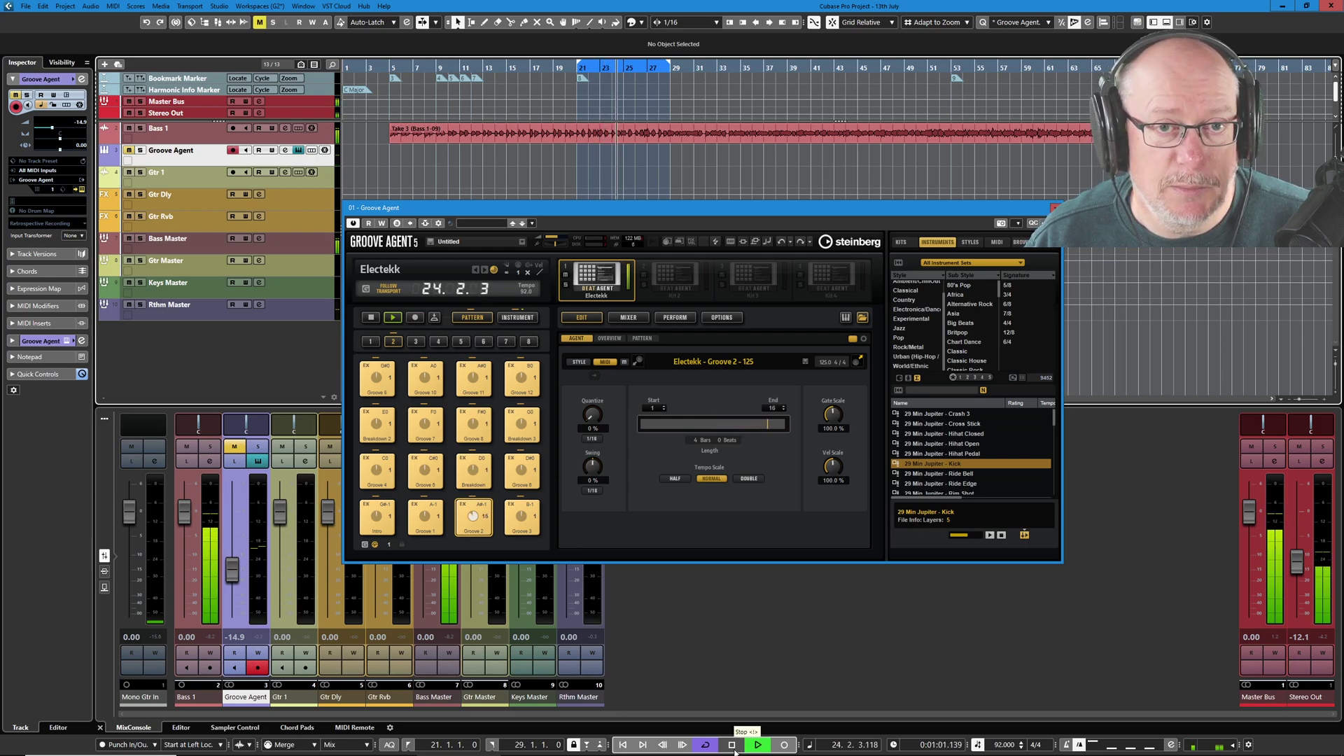
{"action": "left_click", "coordinate": [732, 745]}
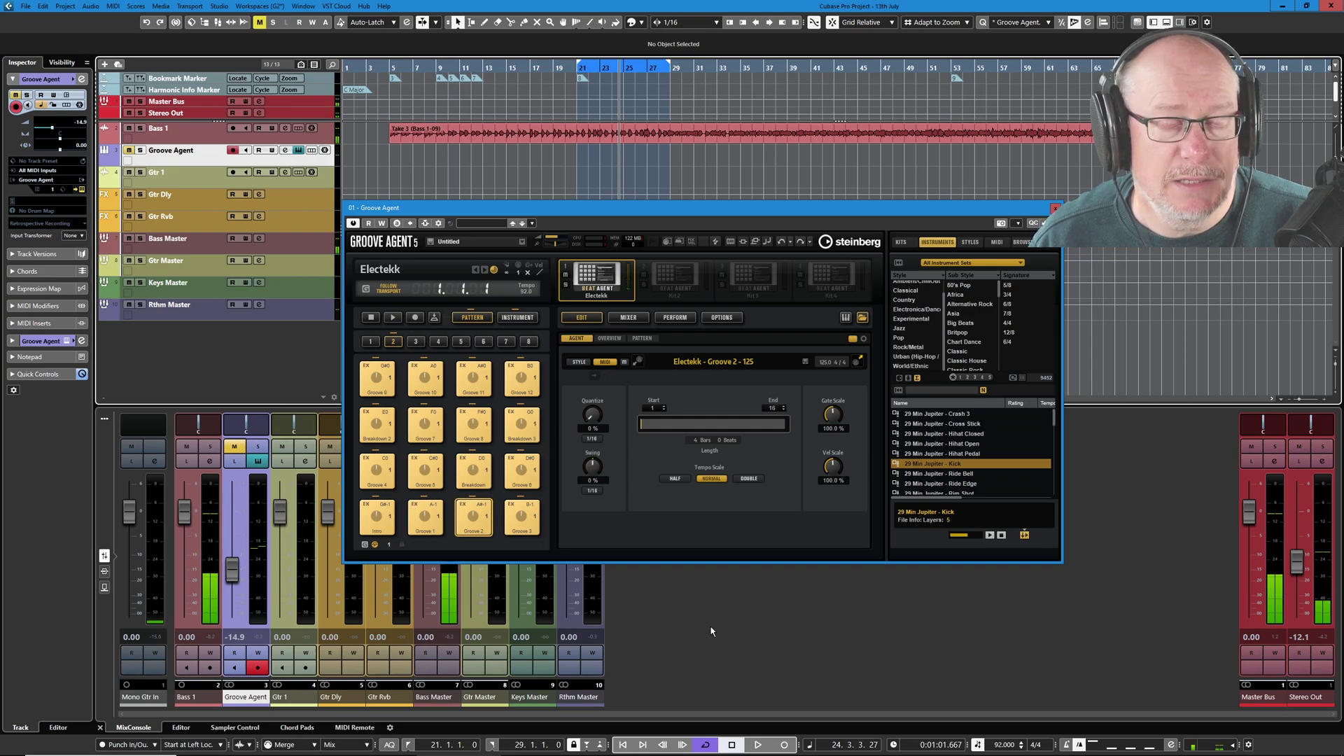
{"action": "left_click", "coordinate": [129, 150]}
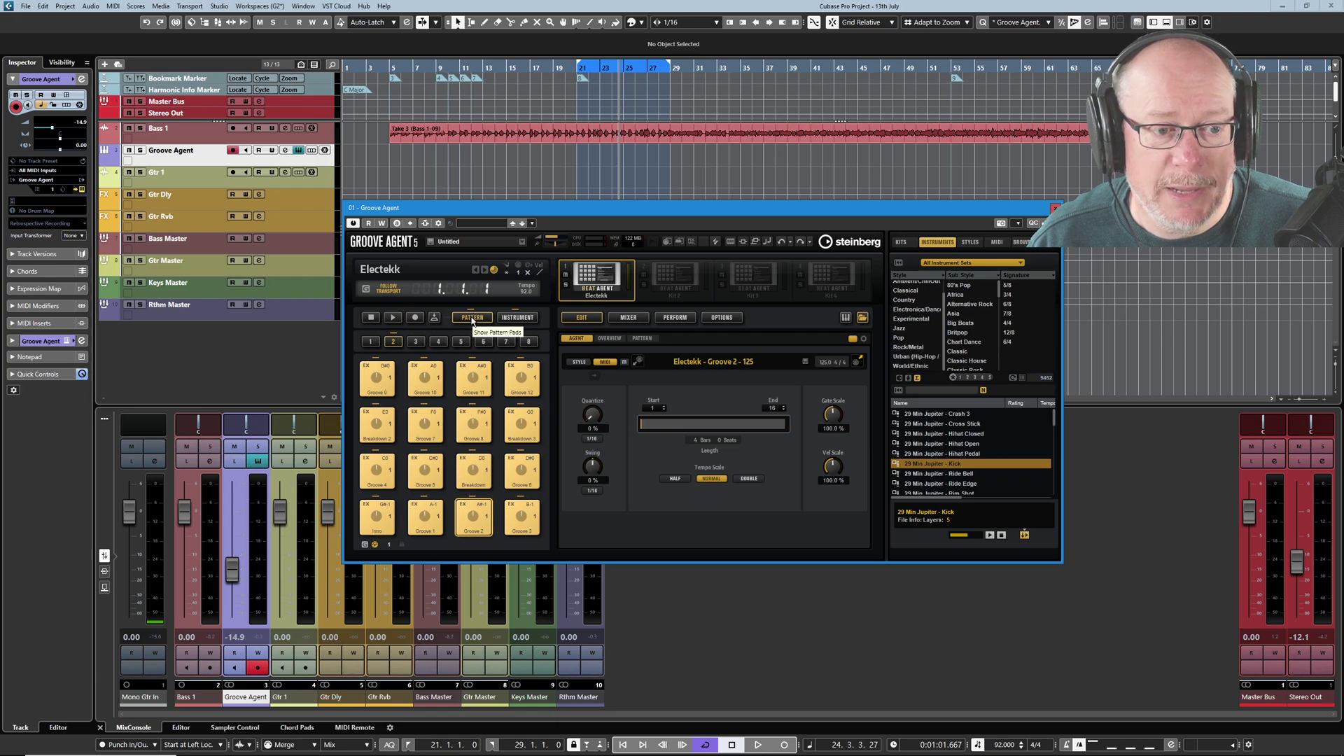
- Turn on Sync to Beat in the pad options and trigger the Groove 3 pattern
{"action": "left_click", "coordinate": [865, 340]}
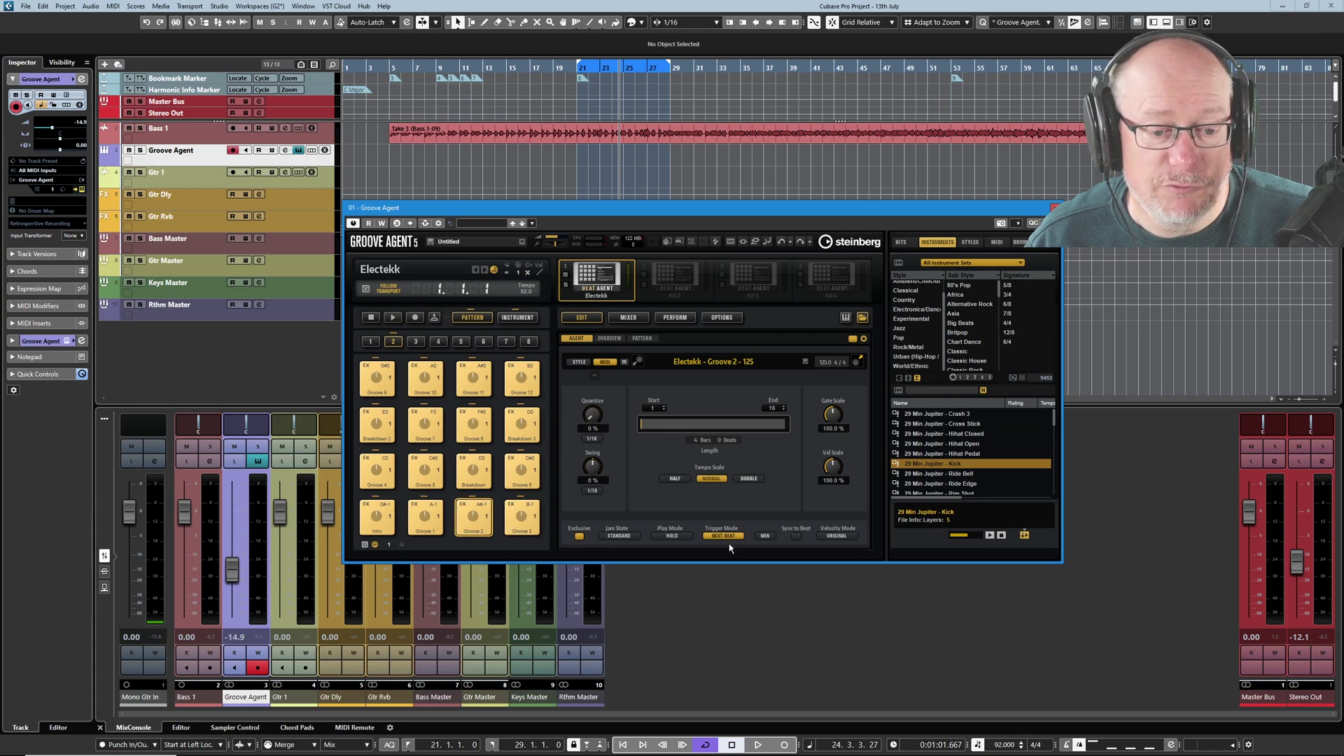
{"action": "left_click", "coordinate": [796, 536]}
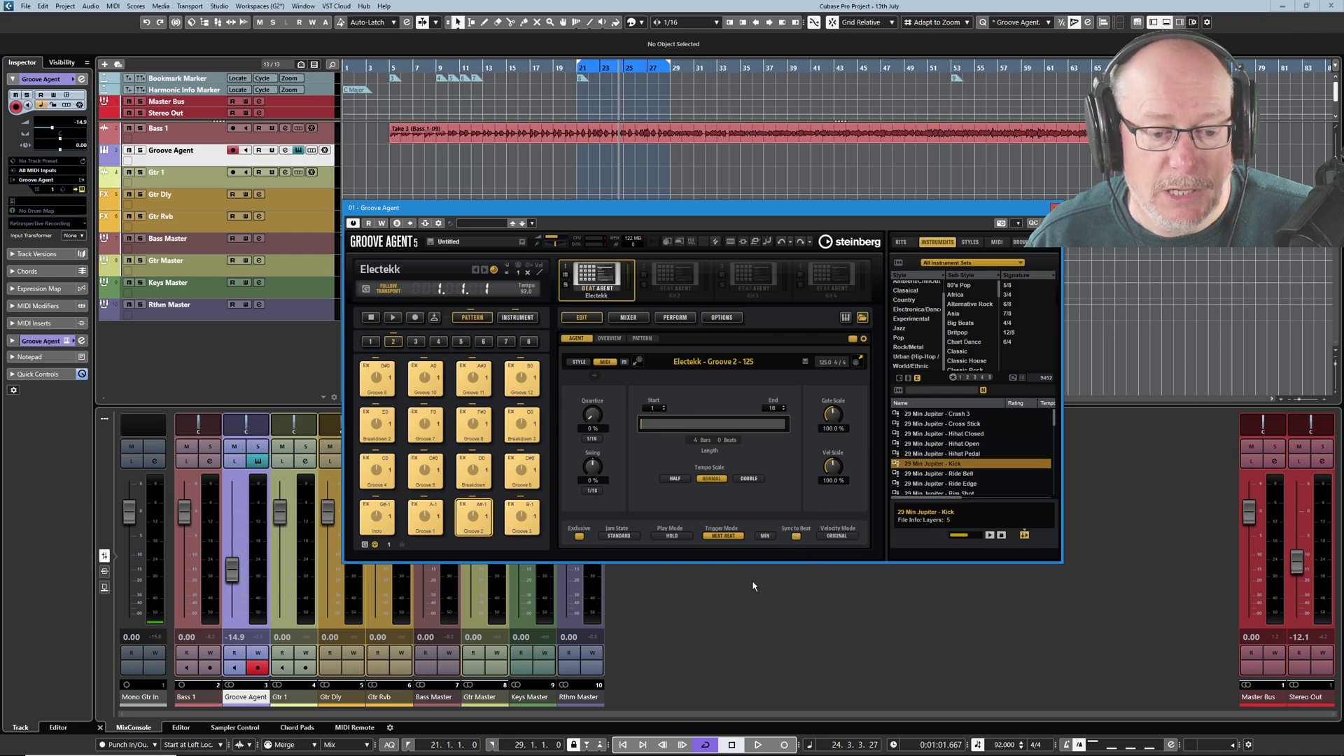
{"action": "left_click", "coordinate": [521, 518]}
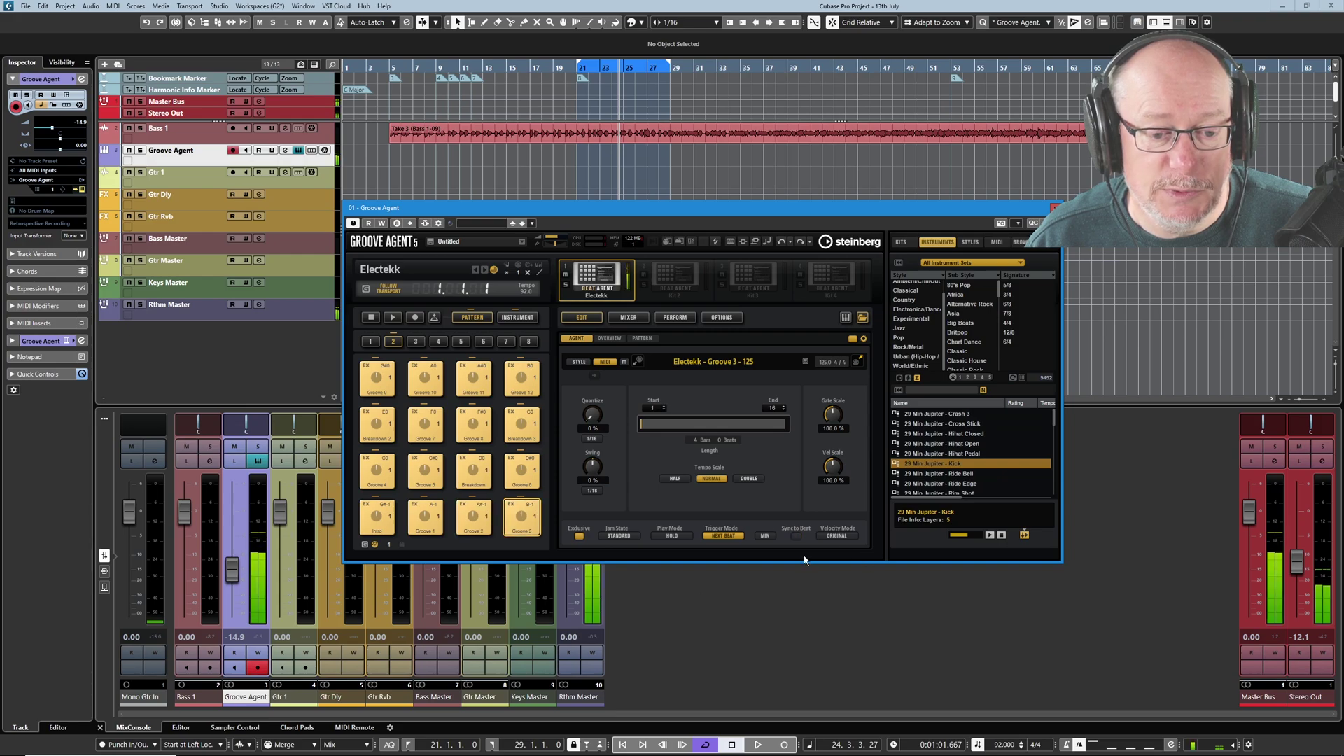
{"action": "left_click", "coordinate": [798, 537]}
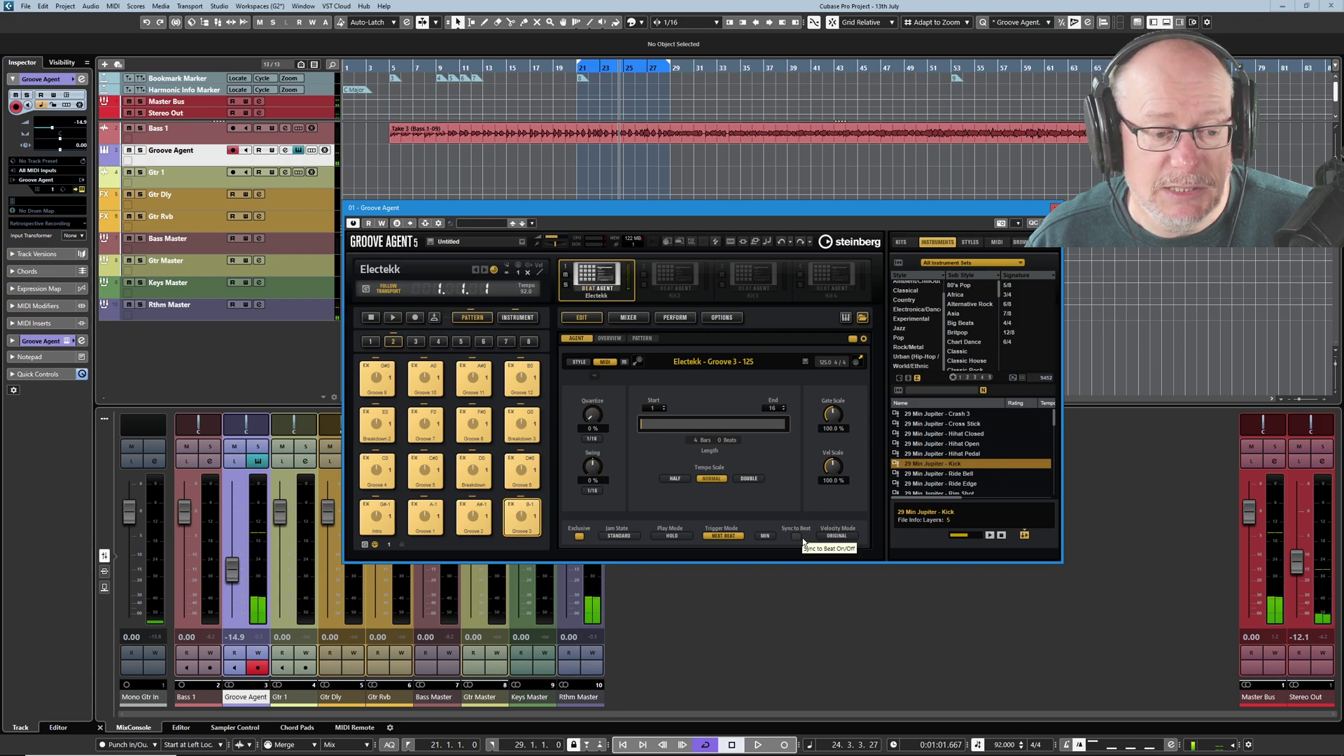
- Select all pattern pads and set them to Sync to Beat and Exclusive
{"action": "right_click", "coordinate": [524, 465]}
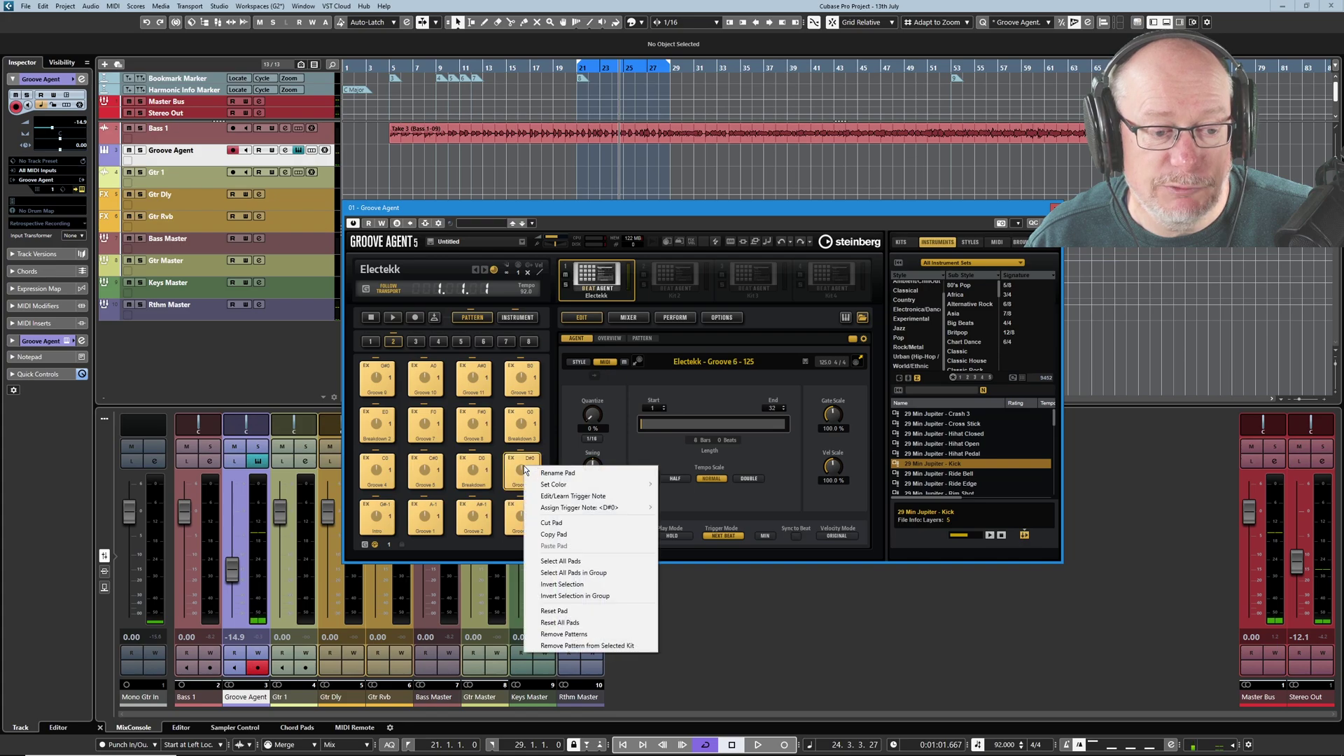
{"action": "left_click", "coordinate": [558, 562]}
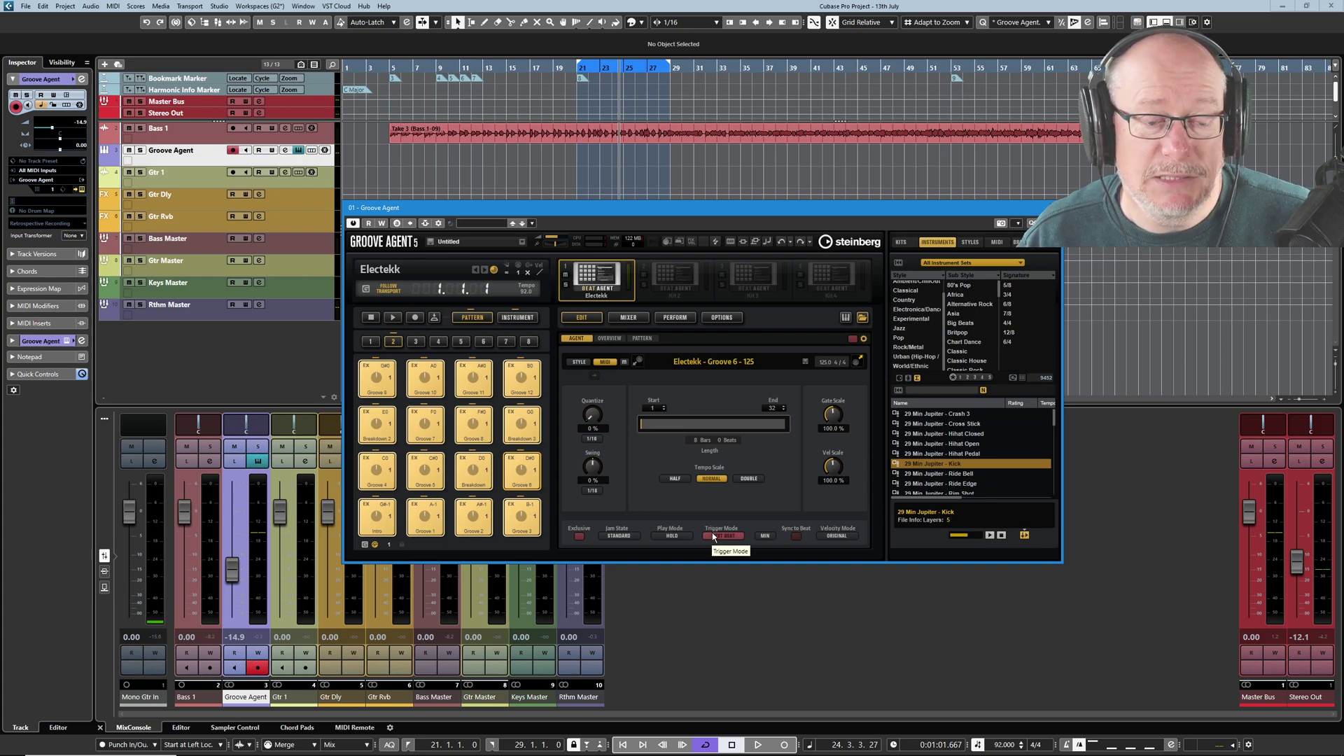
{"action": "left_click", "coordinate": [795, 537]}
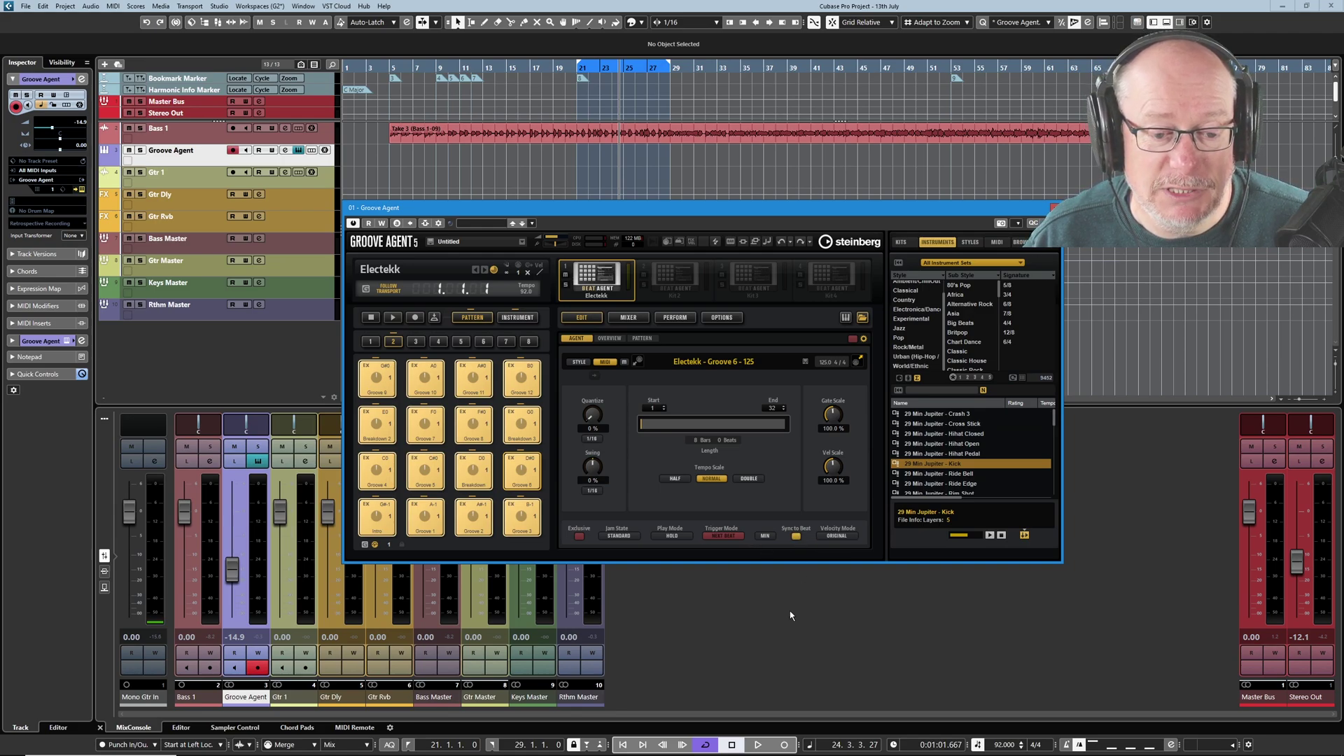
{"action": "left_click", "coordinate": [581, 537]}
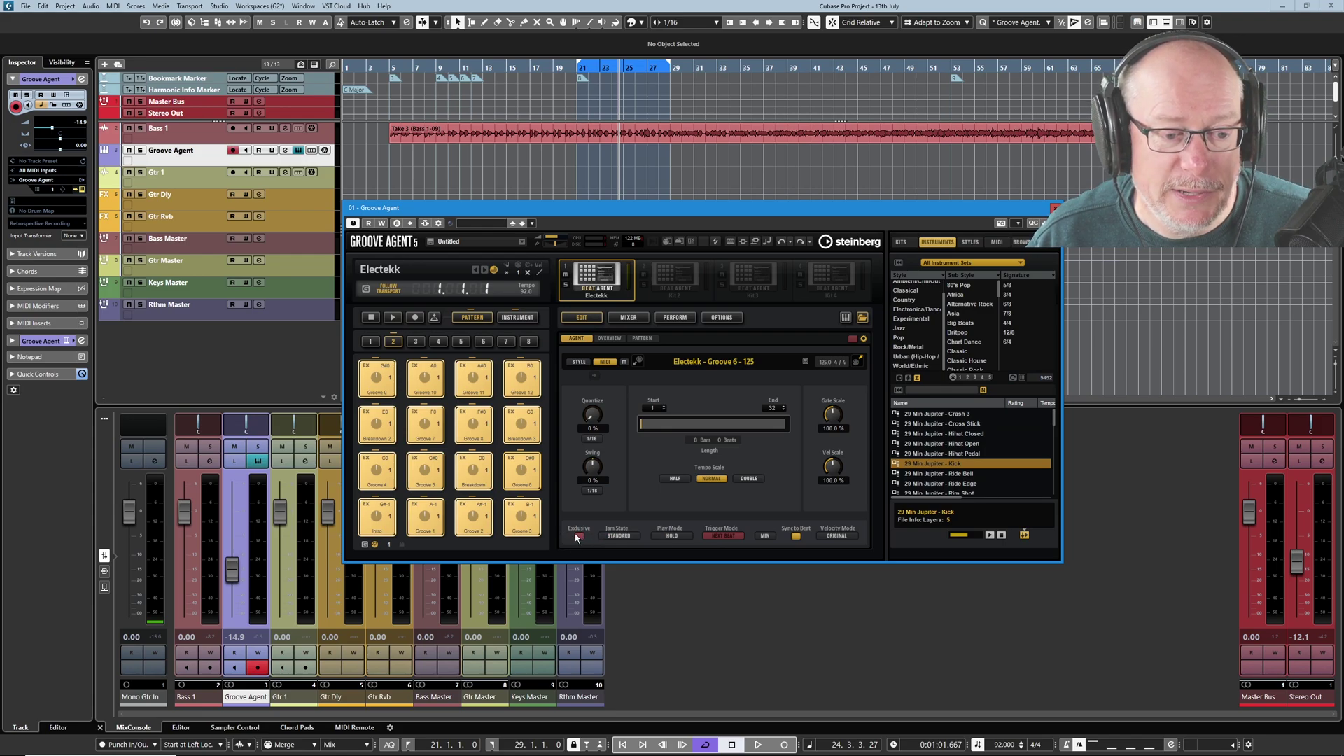
{"action": "left_click", "coordinate": [580, 537]}
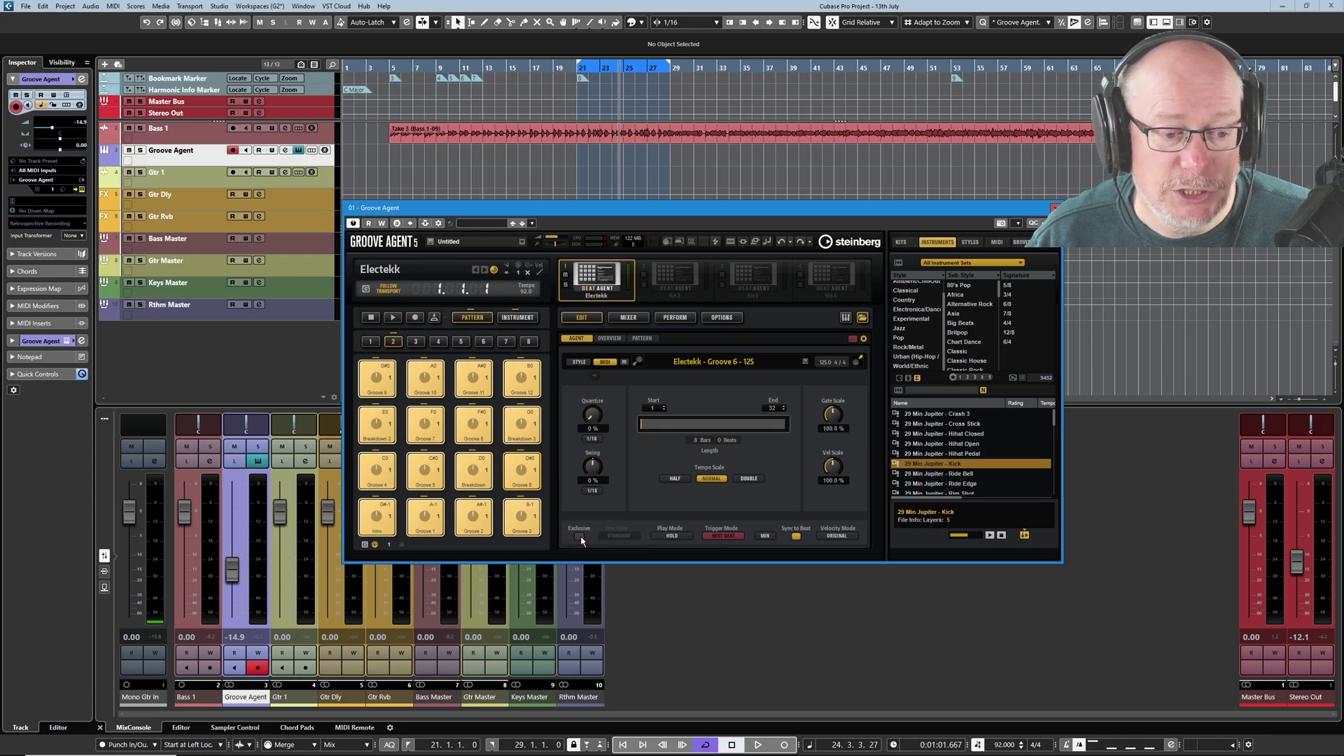
{"action": "left_click", "coordinate": [579, 537]}
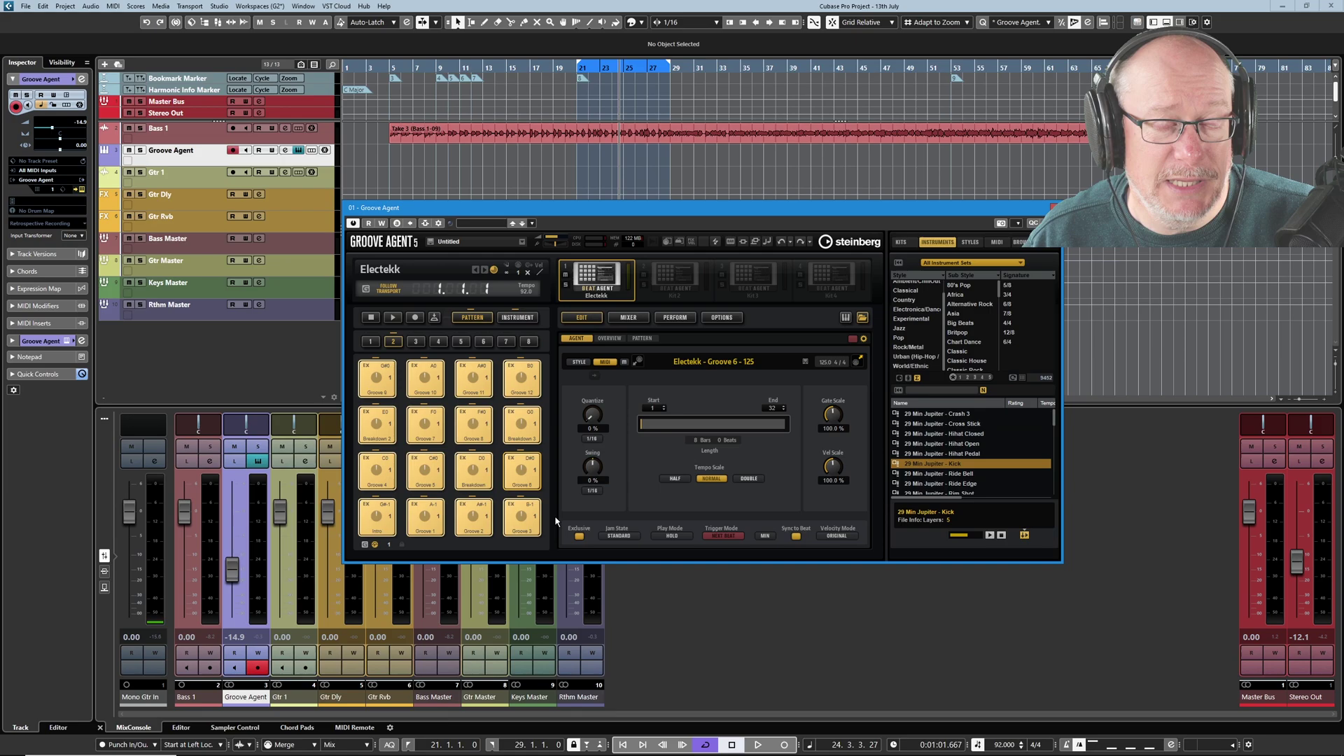
{"action": "left_click", "coordinate": [472, 517]}
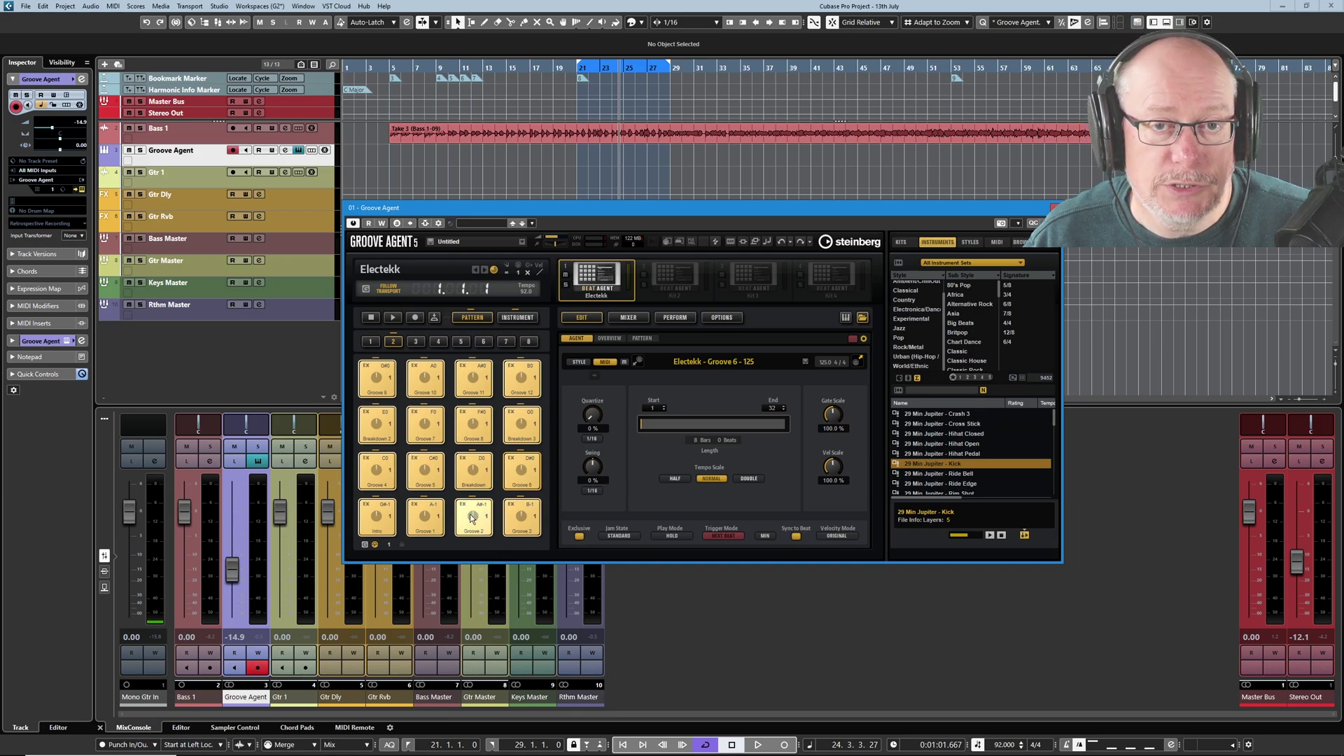
- Trigger Groove 2 and play the project with the bass from the cycle start, then stop
{"action": "left_click", "coordinate": [472, 517]}
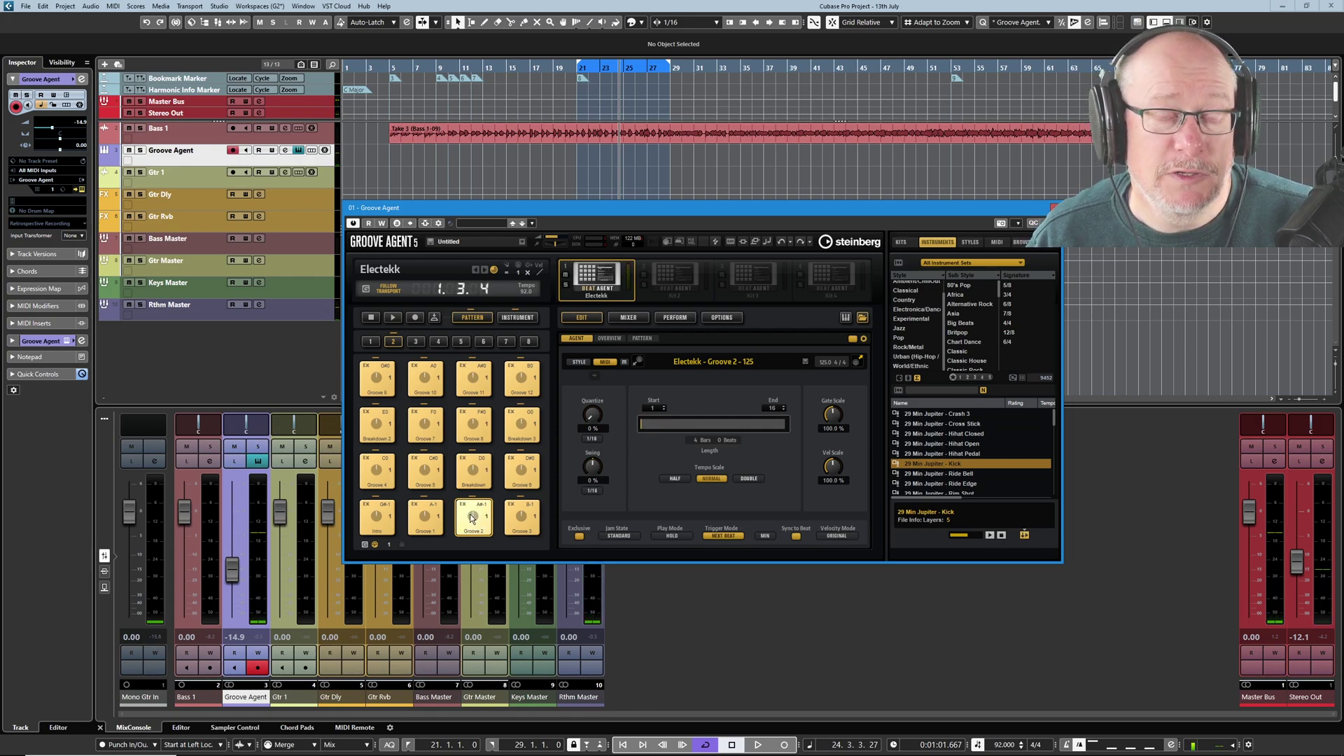
{"action": "key", "text": "space"}
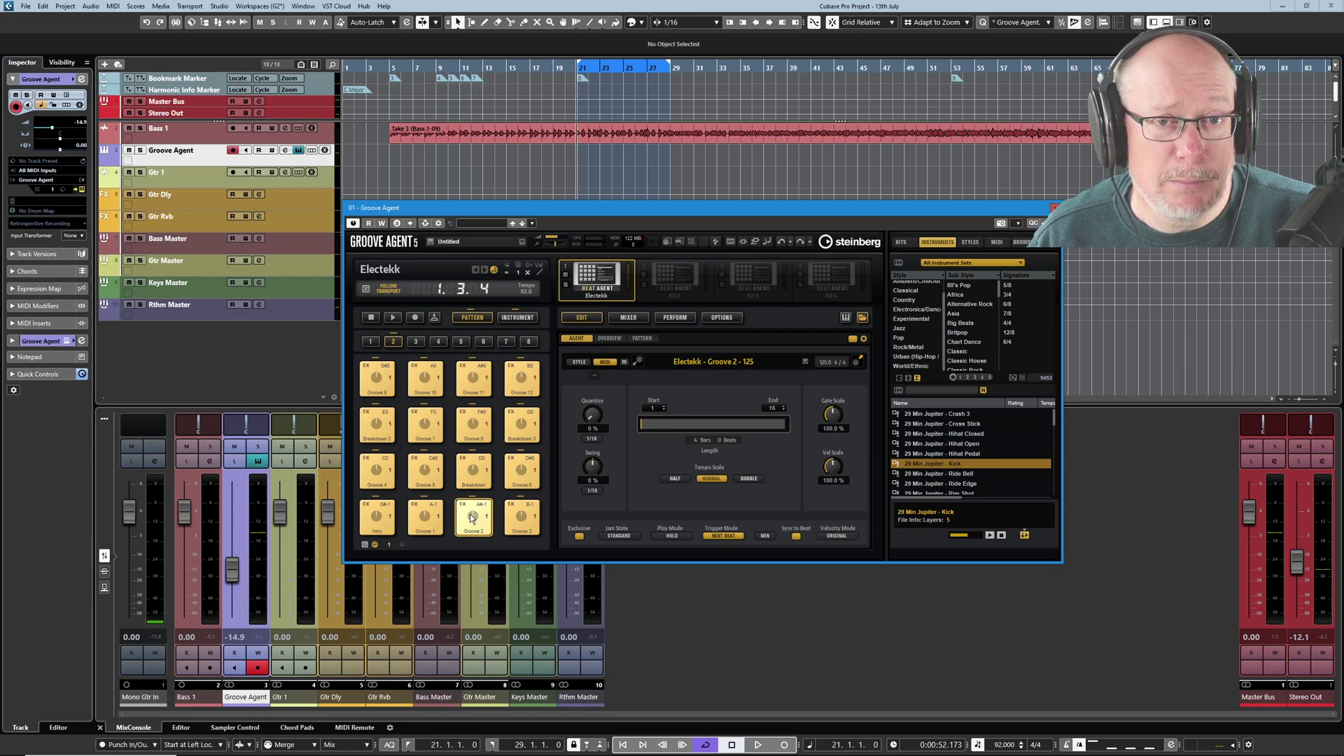
{"action": "key", "text": "space"}
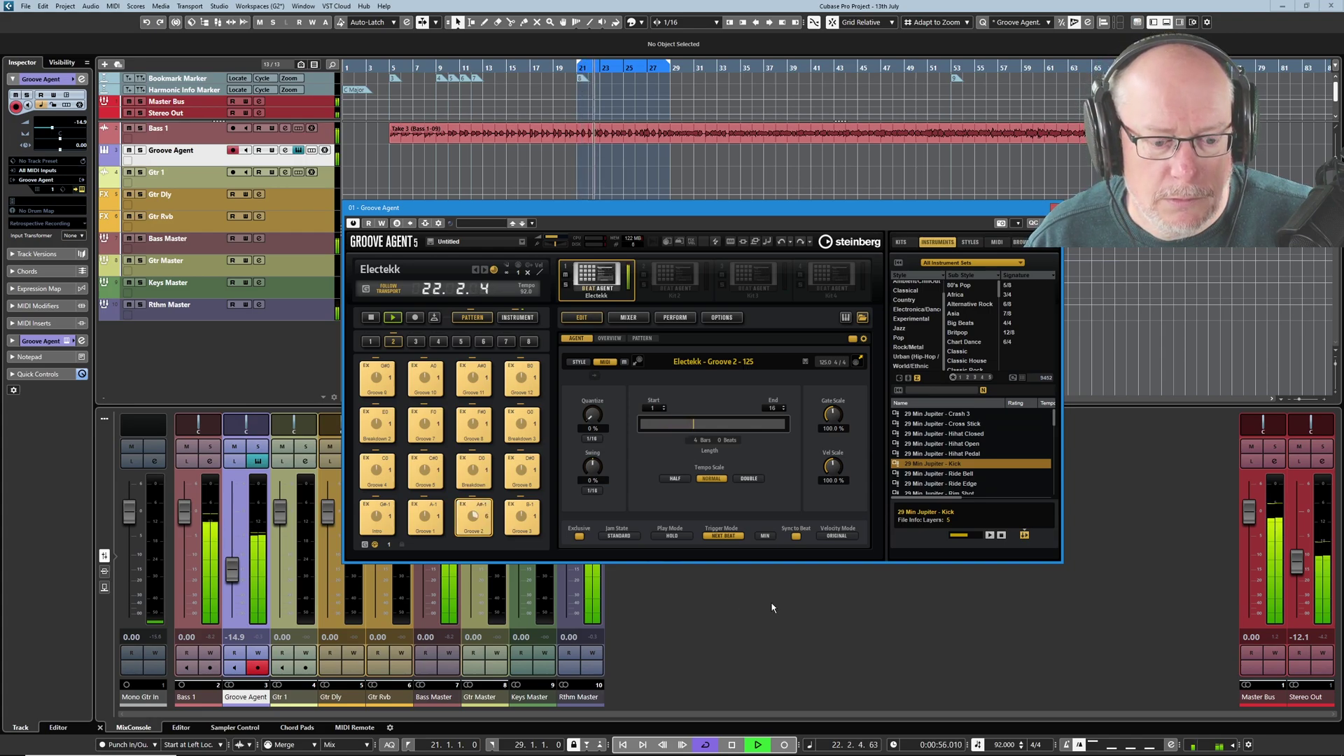
{"action": "left_click", "coordinate": [731, 745]}
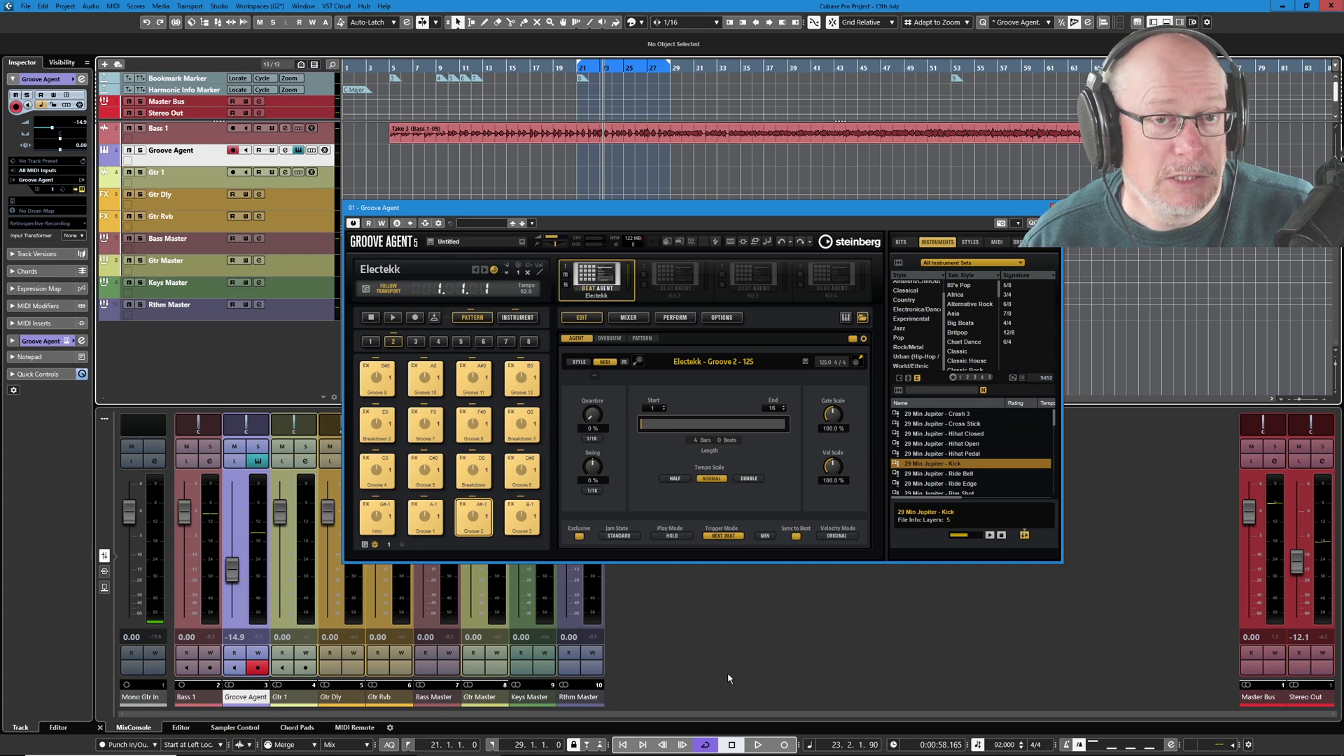
- Switch the pads to Instrument mode and audition the Sound Loop 3, Tom and Vox Loop 1 samples
{"action": "left_click", "coordinate": [642, 338]}
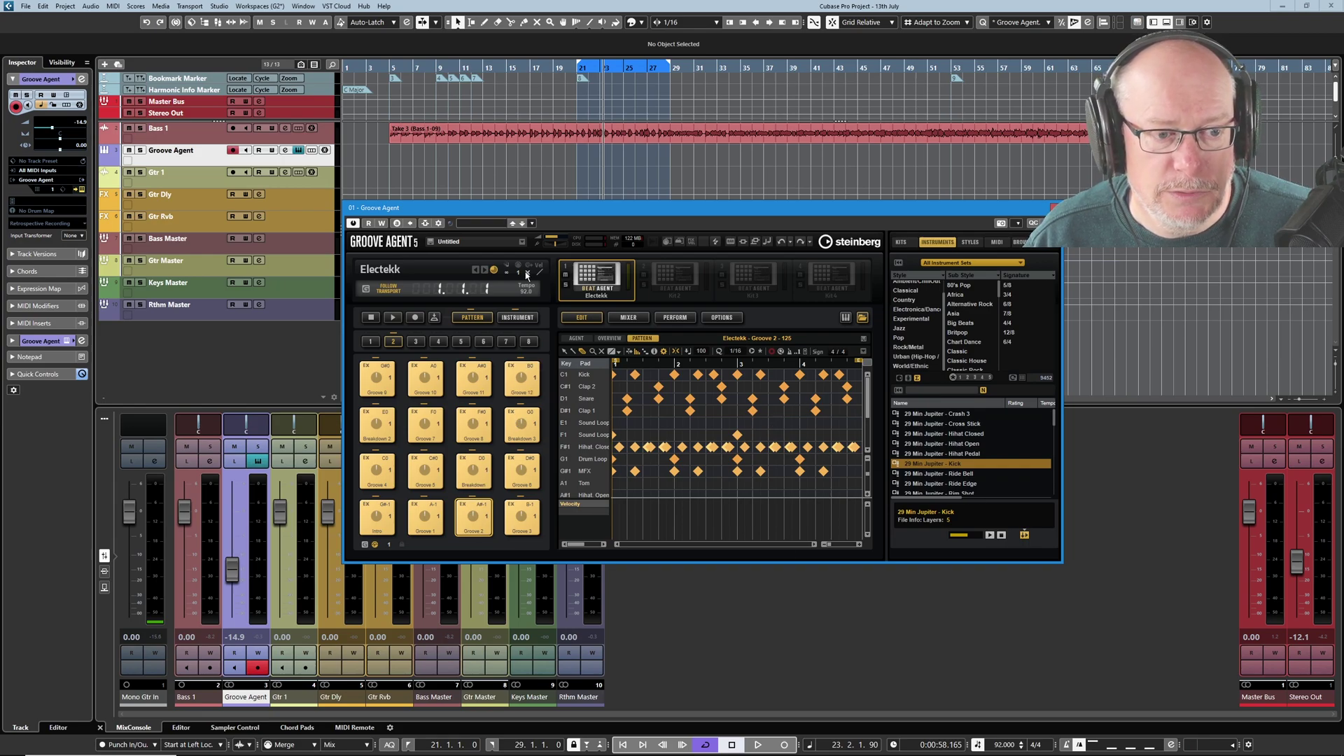
{"action": "left_click", "coordinate": [519, 319]}
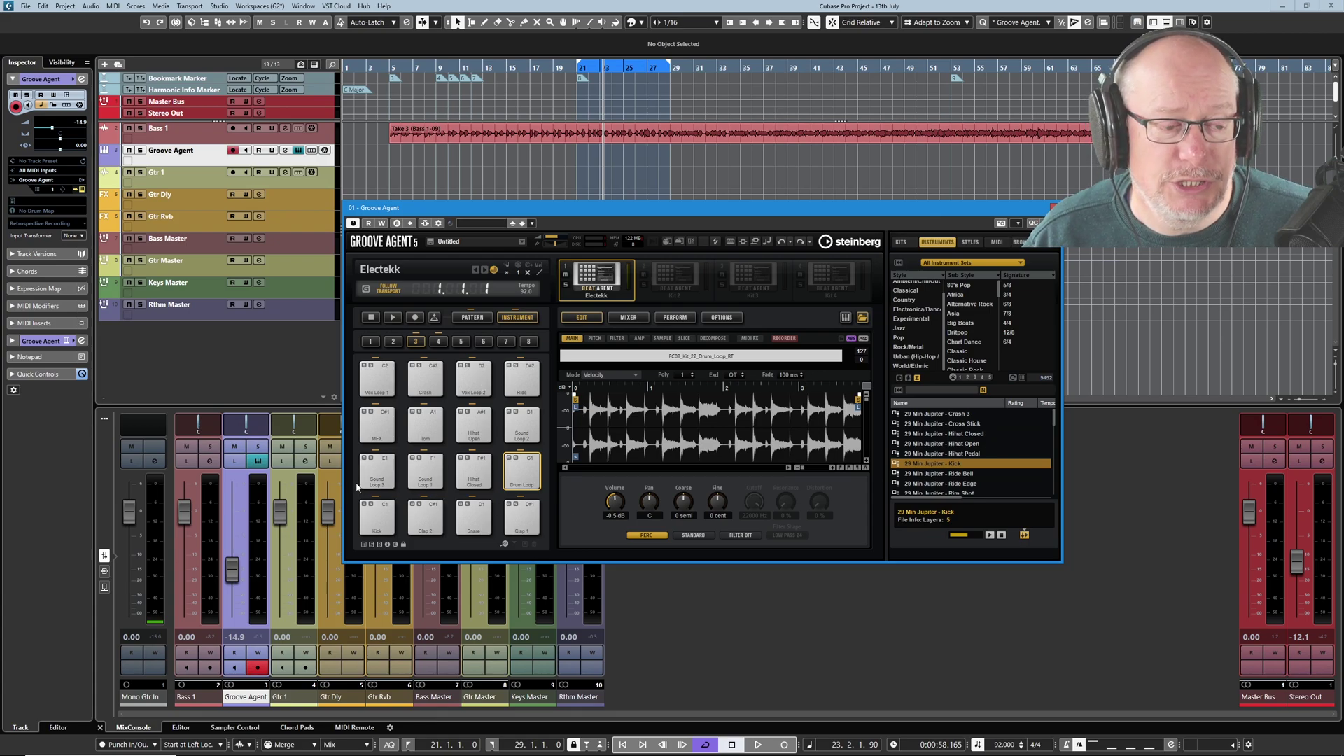
{"action": "left_click", "coordinate": [383, 469]}
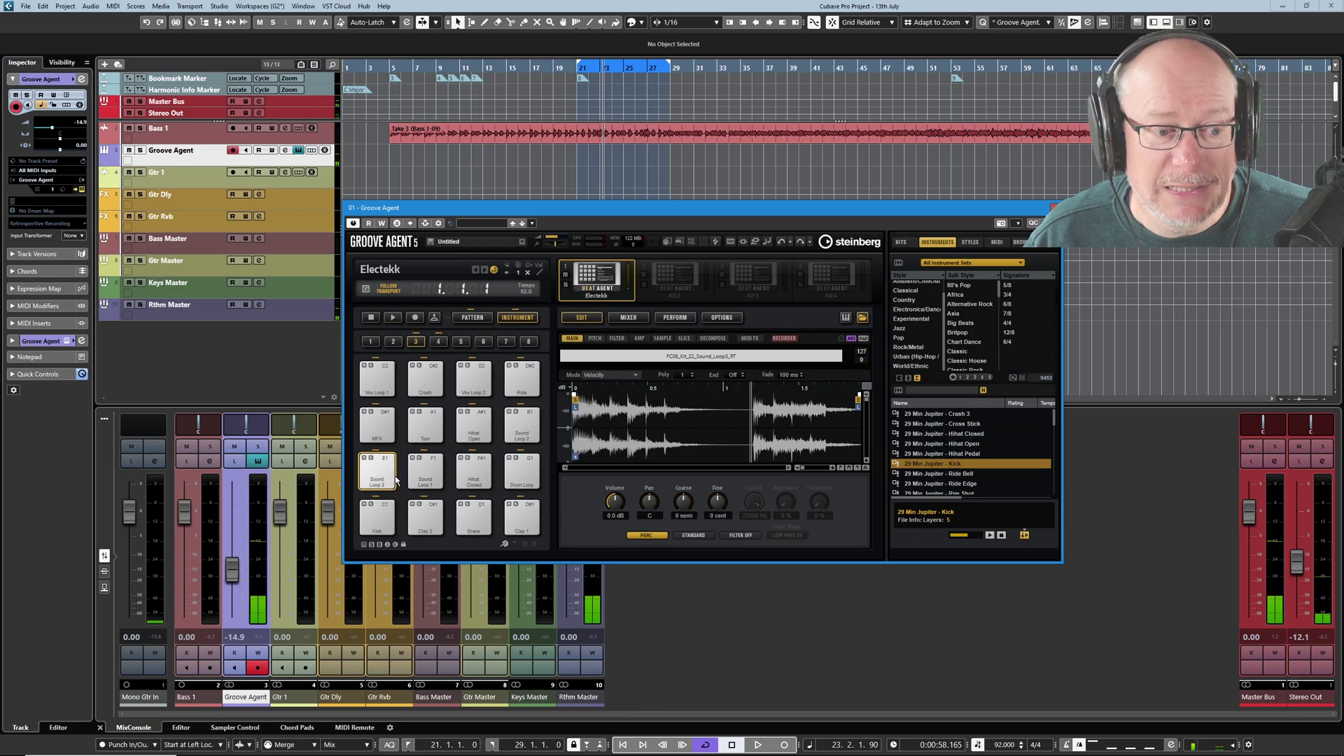
{"action": "left_click", "coordinate": [432, 424]}
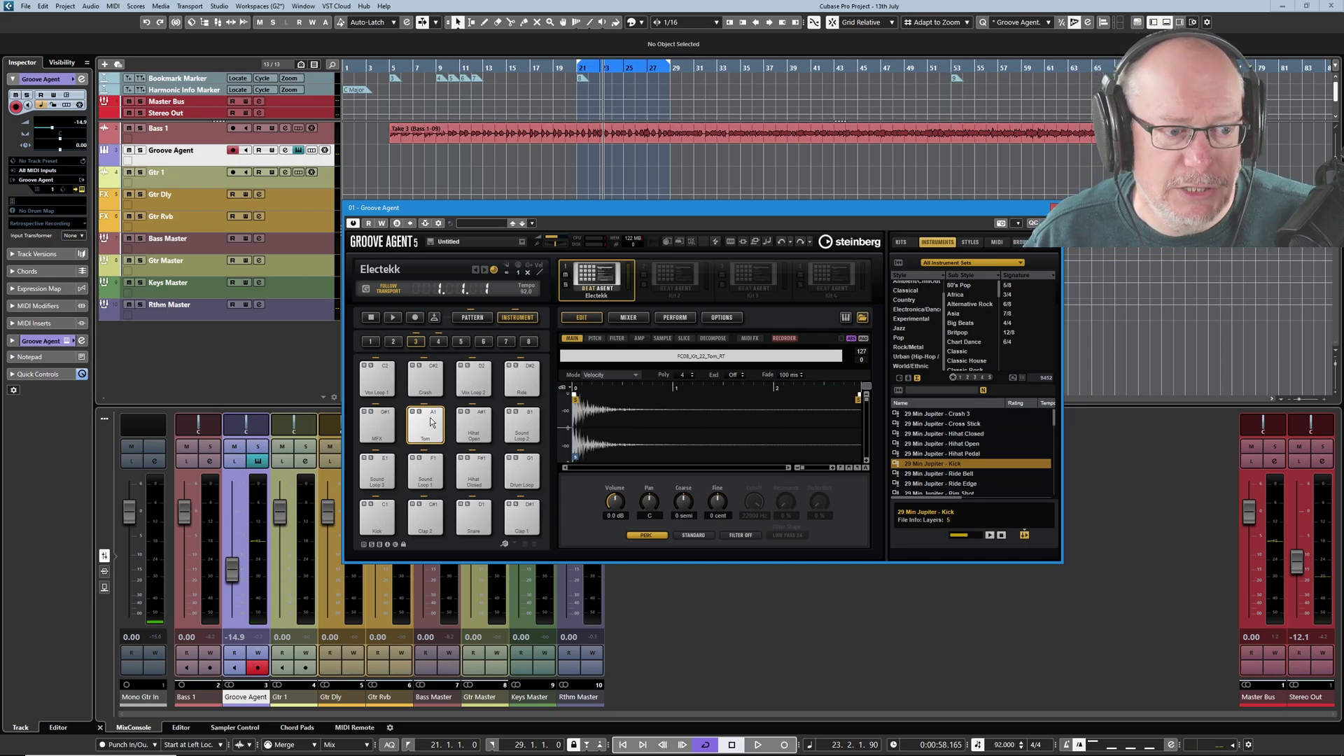
{"action": "left_click", "coordinate": [376, 378]}
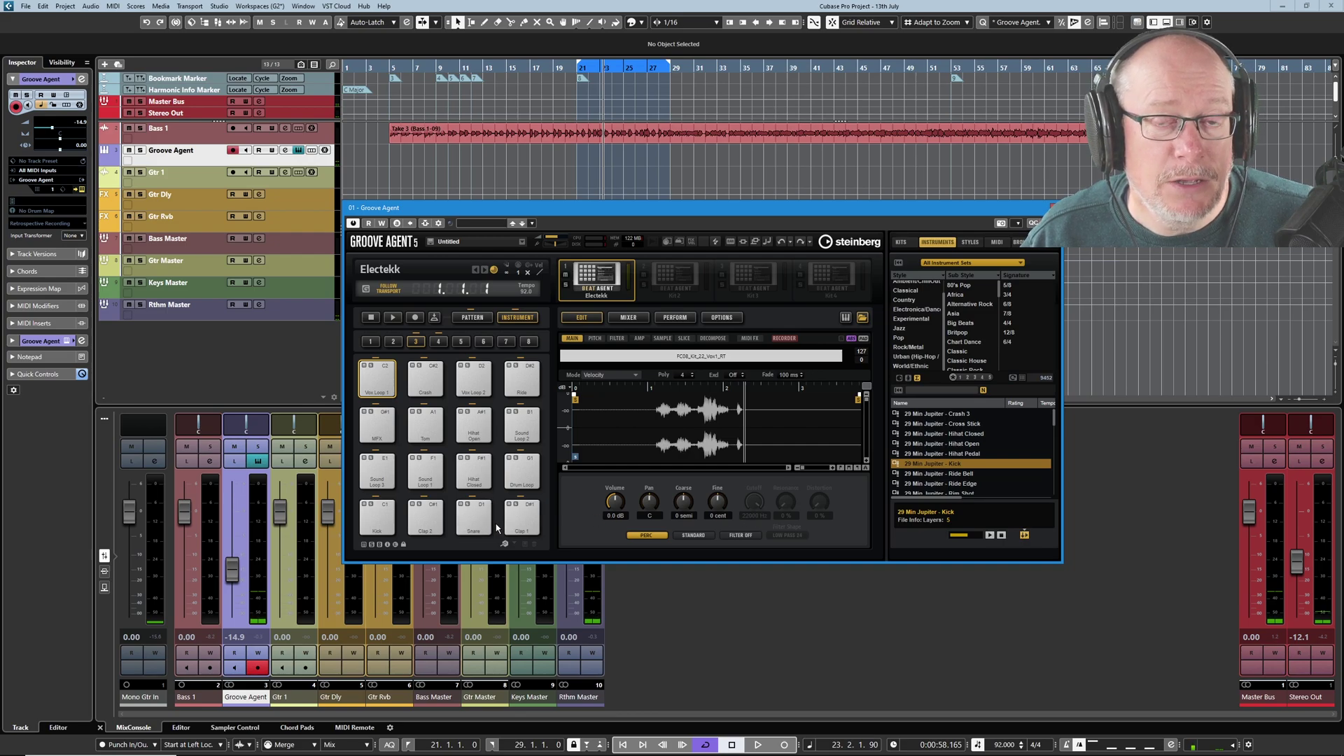
- Audition the Kick, Clap 2, Snare and Clap 1 pads, and check bank 4 before returning to bank 3
{"action": "left_click", "coordinate": [377, 516]}
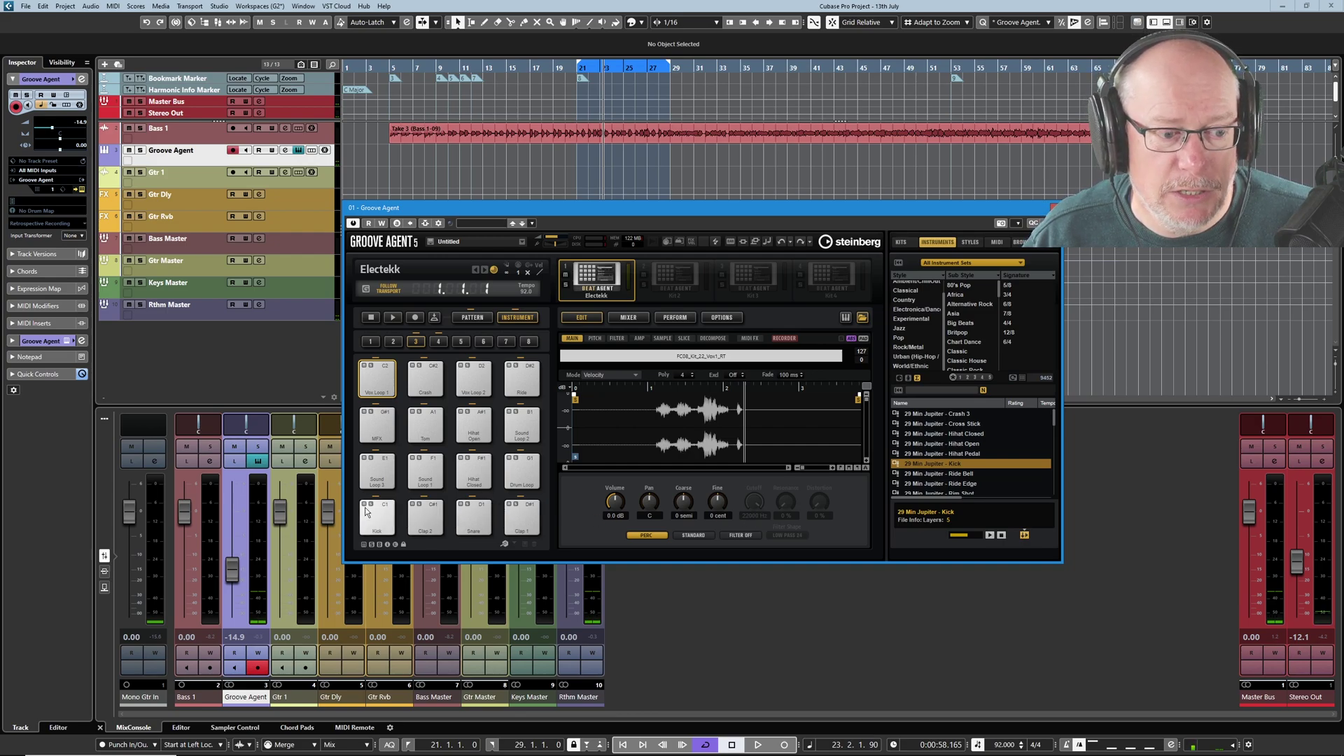
{"action": "left_click", "coordinate": [418, 516]}
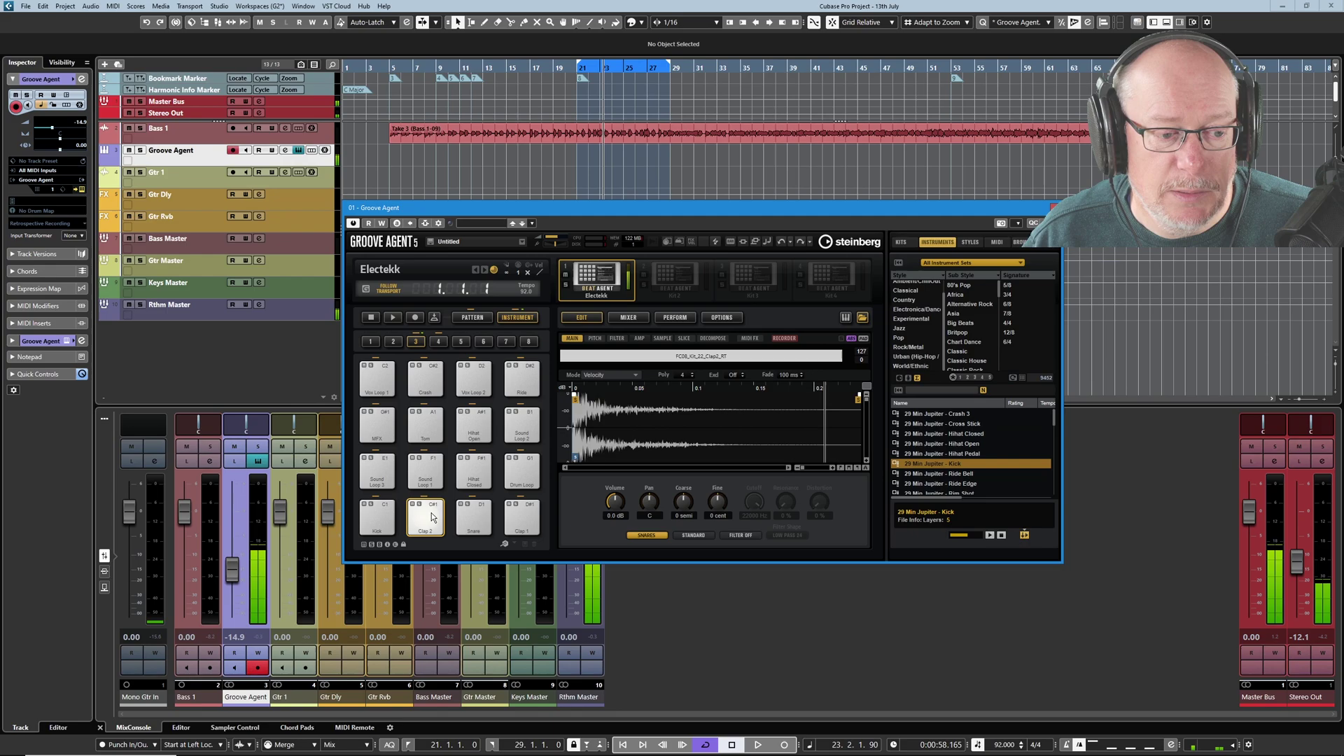
{"action": "left_click", "coordinate": [474, 516]}
{"action": "left_click", "coordinate": [518, 516]}
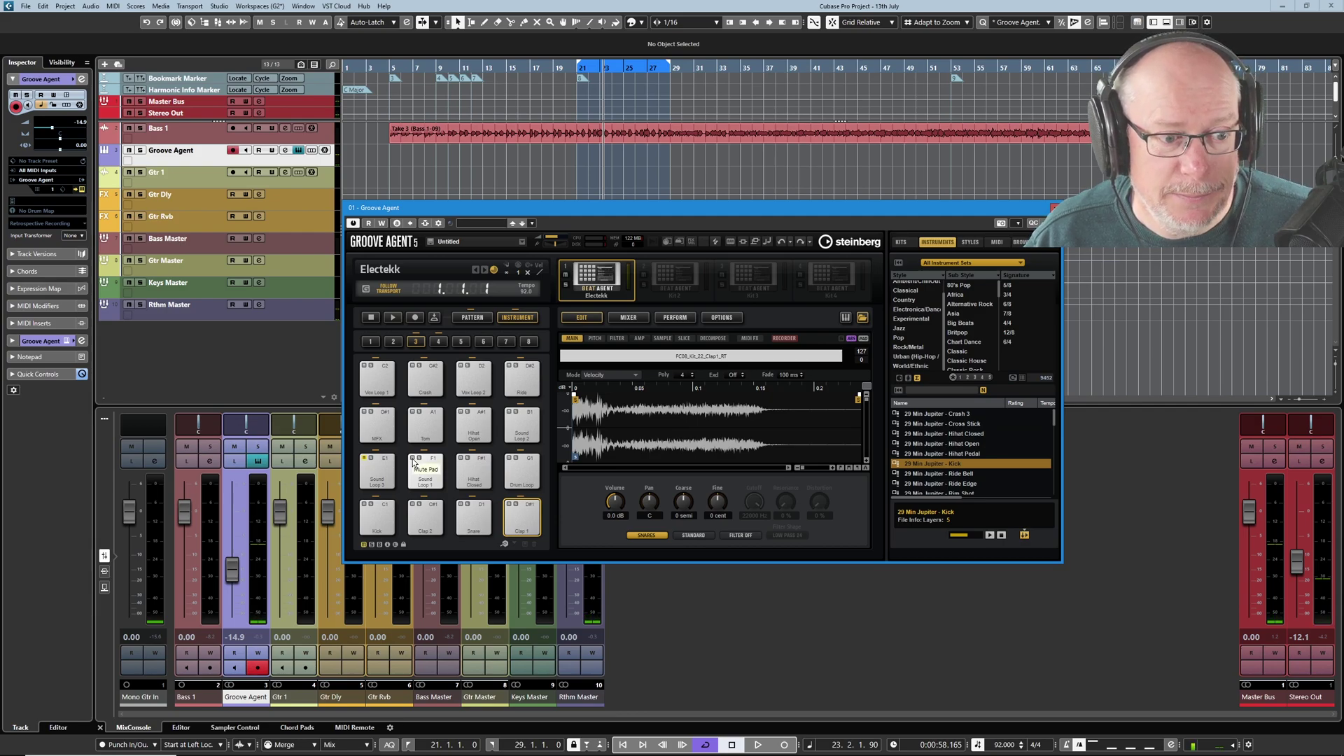
{"action": "left_click", "coordinate": [439, 343]}
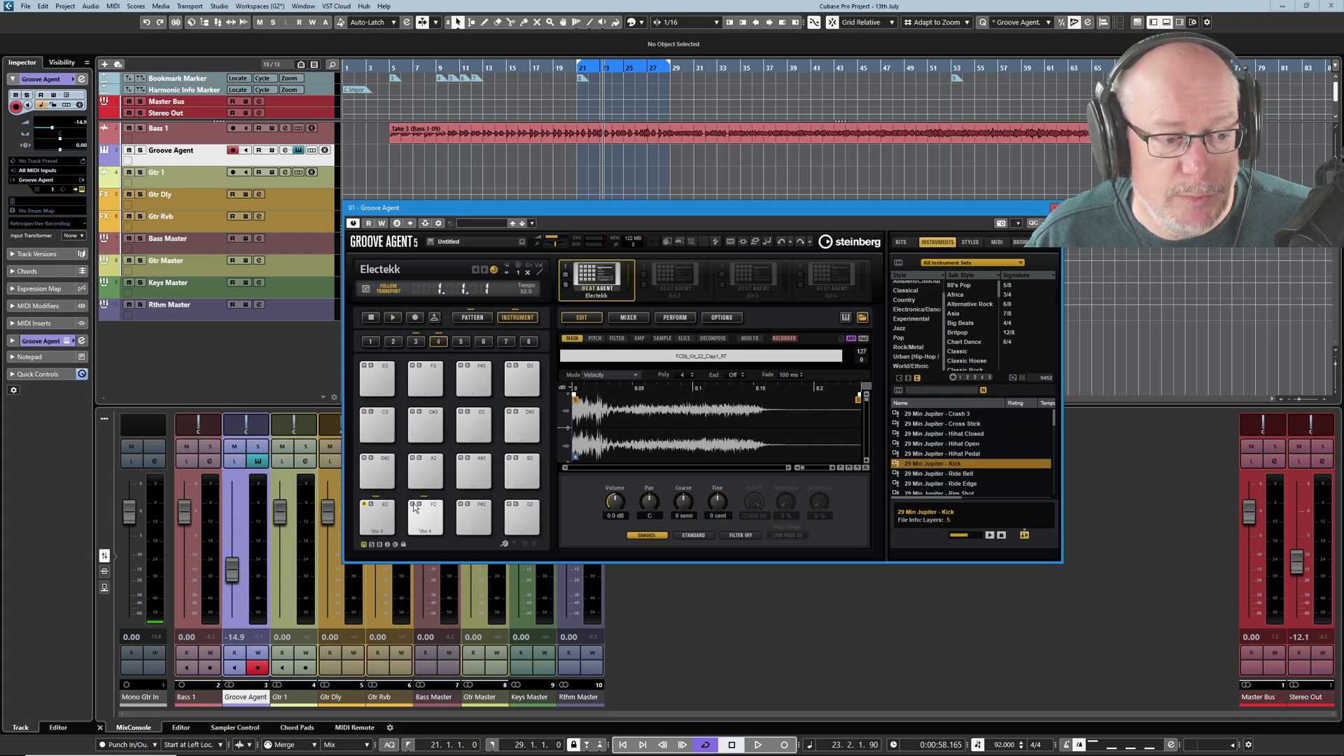
{"action": "left_click", "coordinate": [415, 341]}
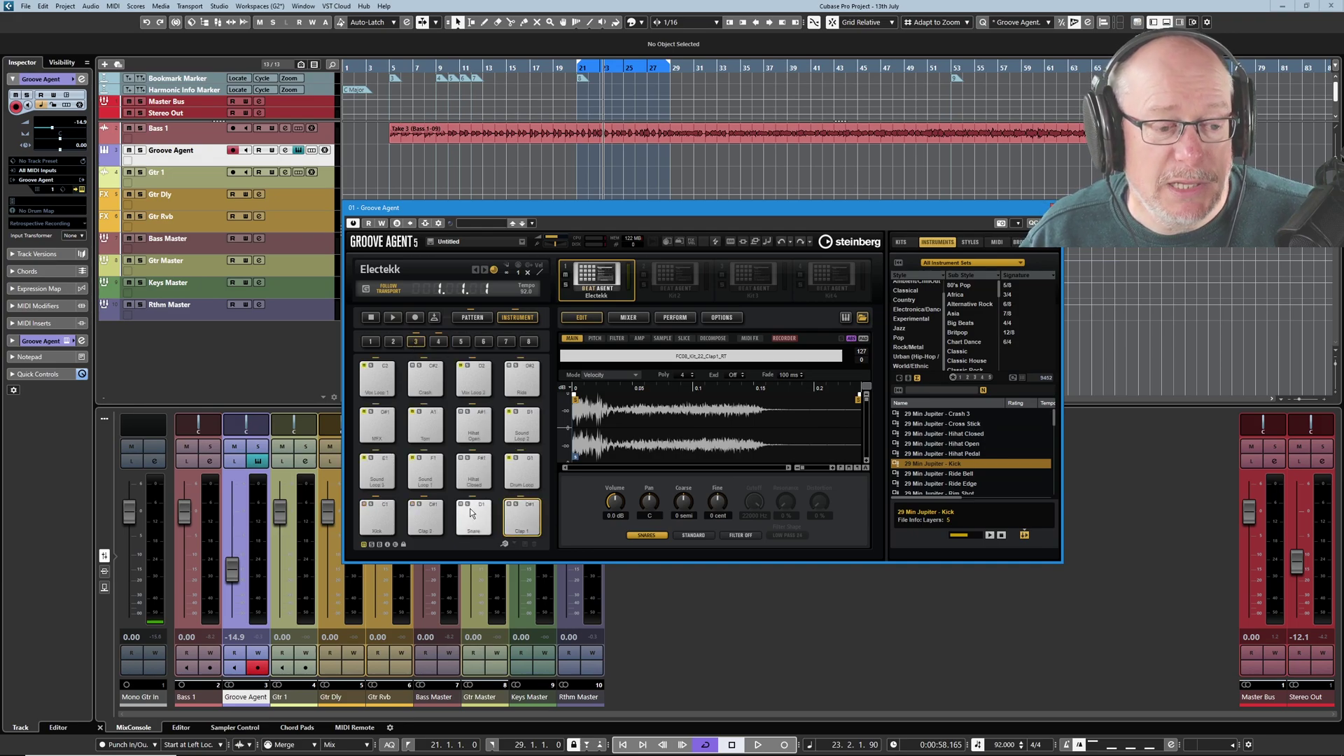
- Switch the pads to patterns and audition Groove 2 and Groove 6 during playback
{"action": "left_click", "coordinate": [481, 319]}
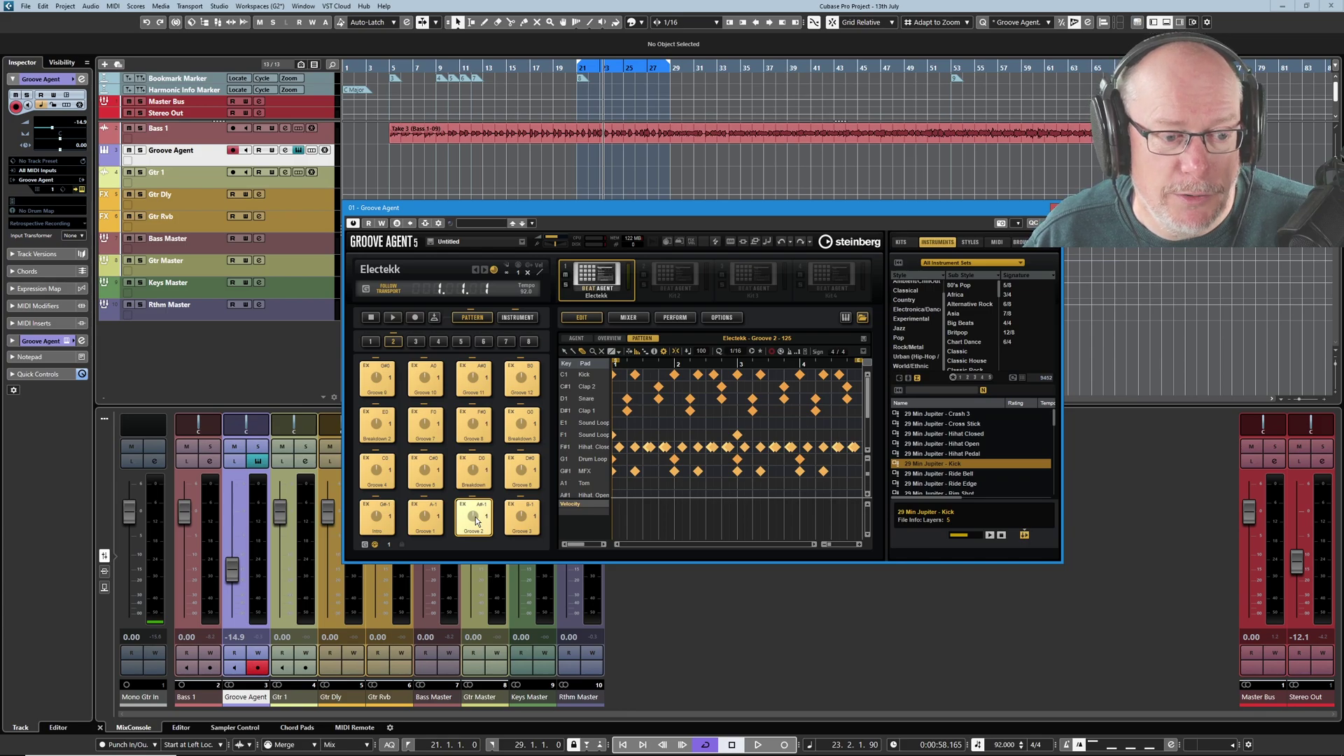
{"action": "left_click", "coordinate": [476, 518]}
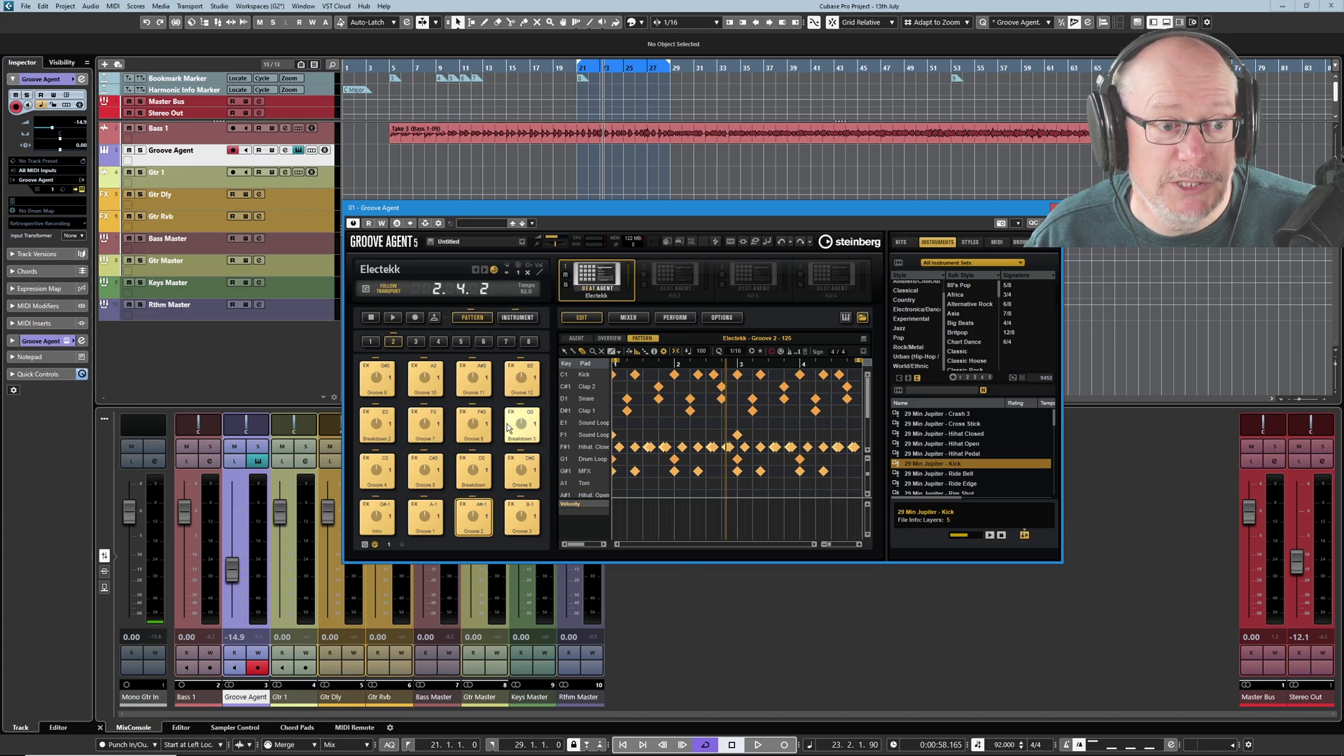
{"action": "left_click", "coordinate": [524, 469]}
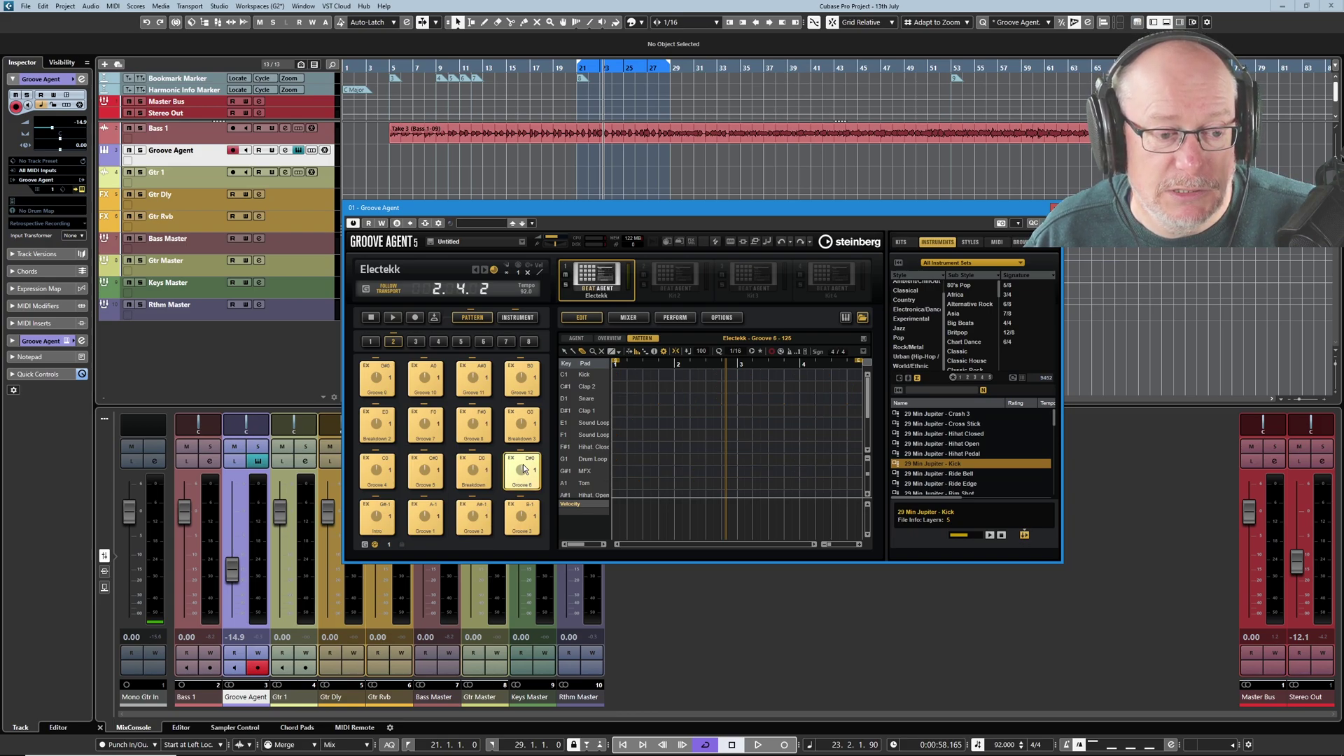
{"action": "key", "text": "space"}
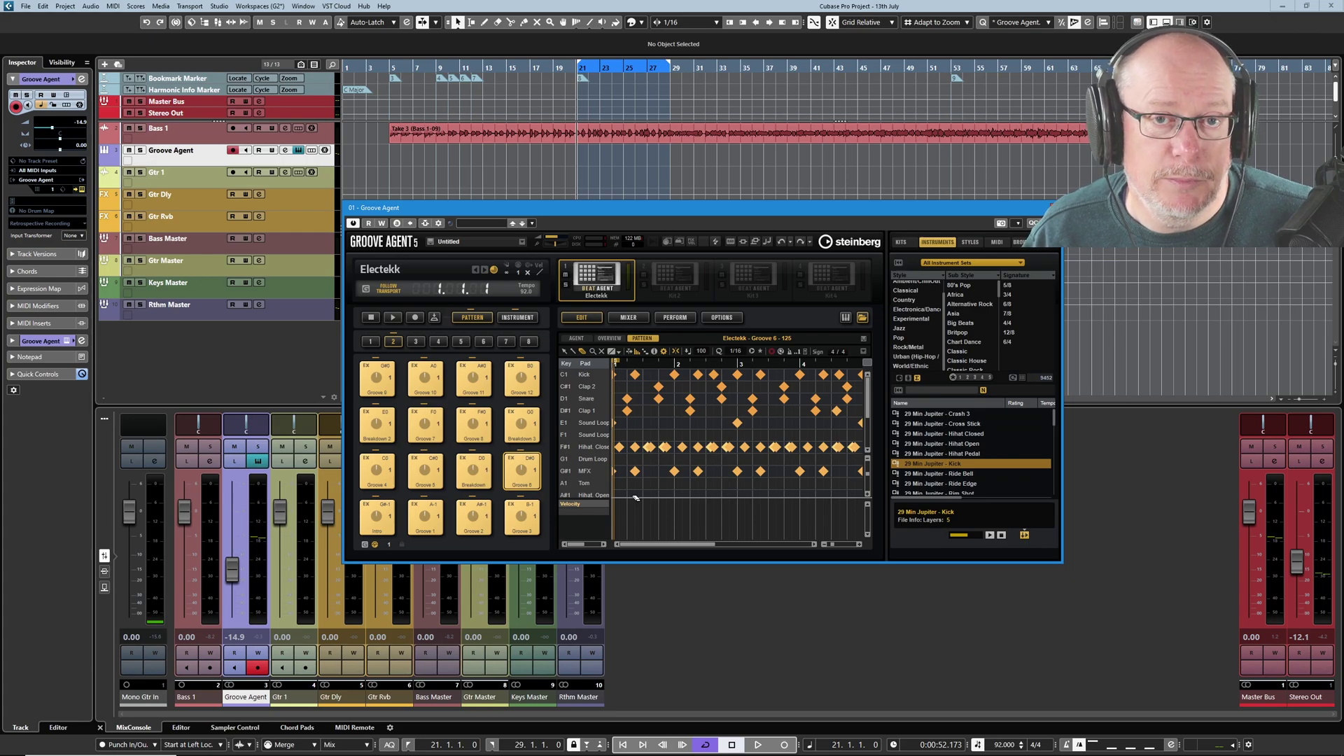
{"action": "key", "text": "space"}
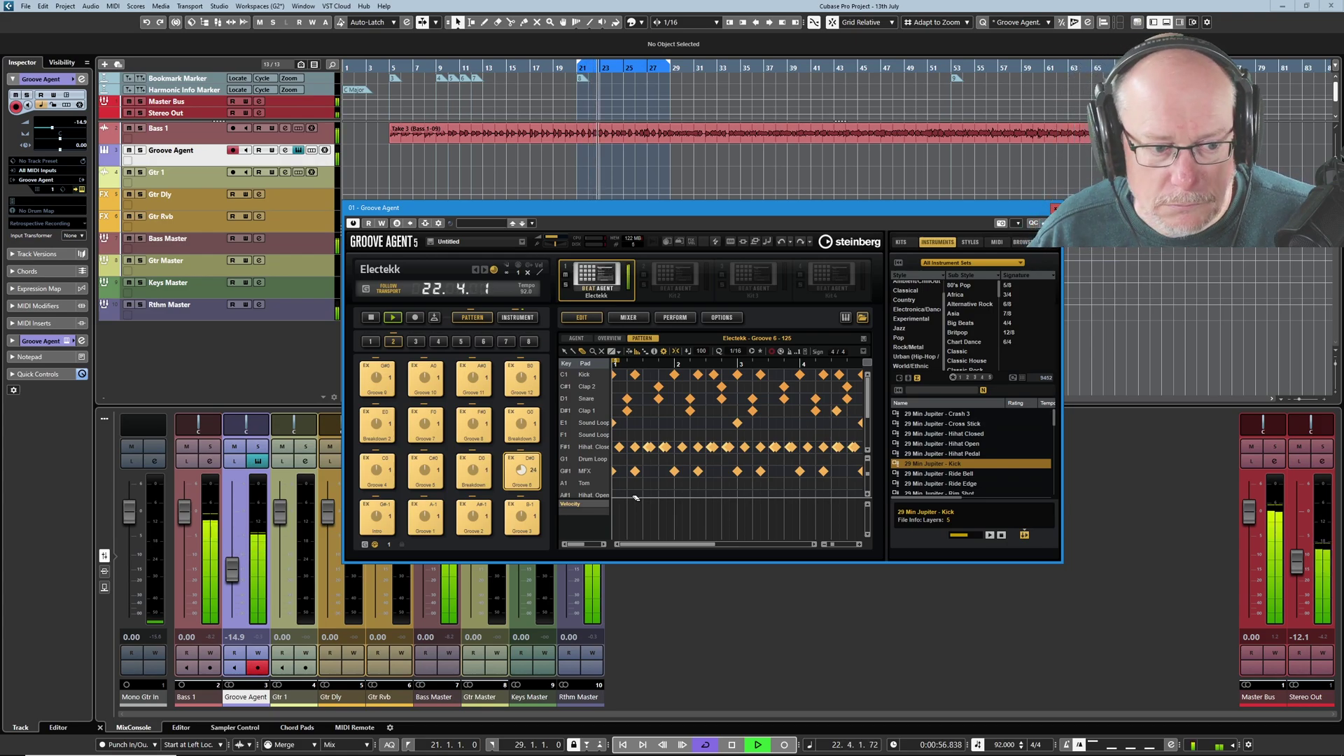
- Audition Breakdown 2, stop playback, and reselect Groove 2 to show its notes
{"action": "left_click", "coordinate": [379, 426]}
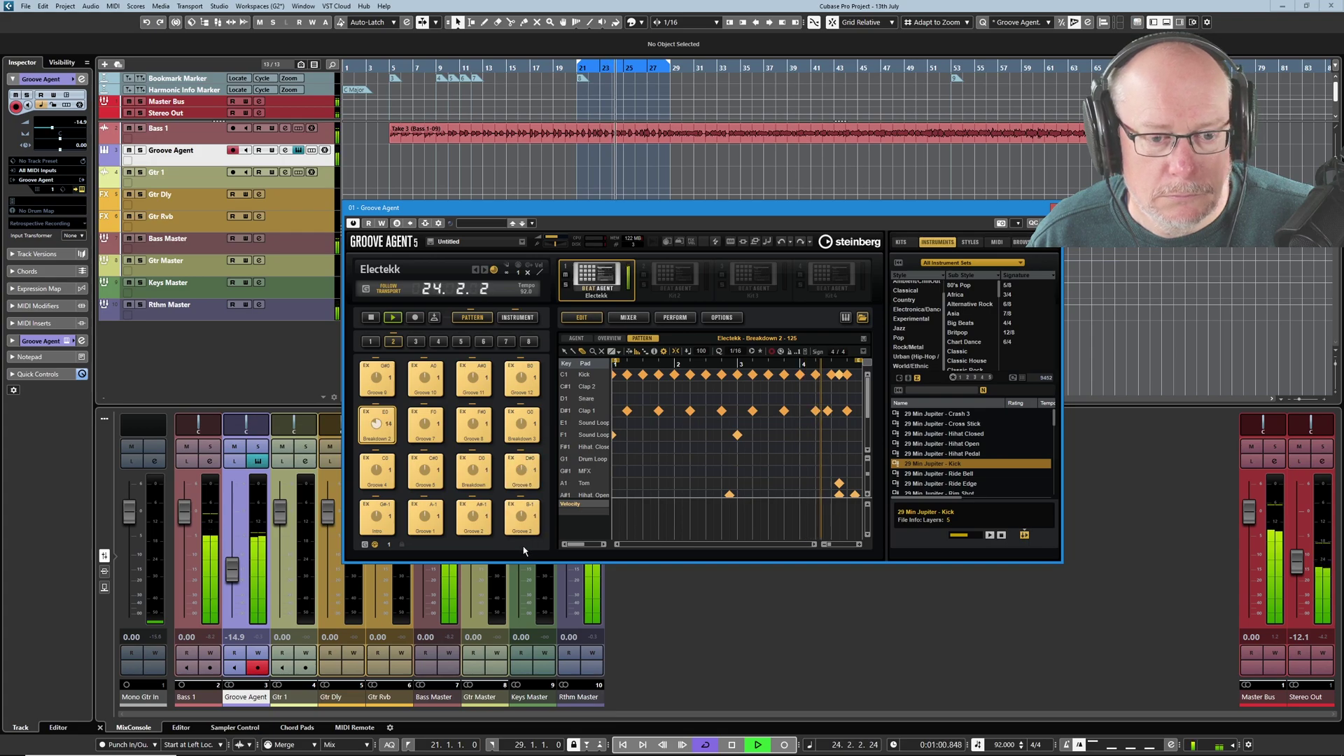
{"action": "key", "text": "space"}
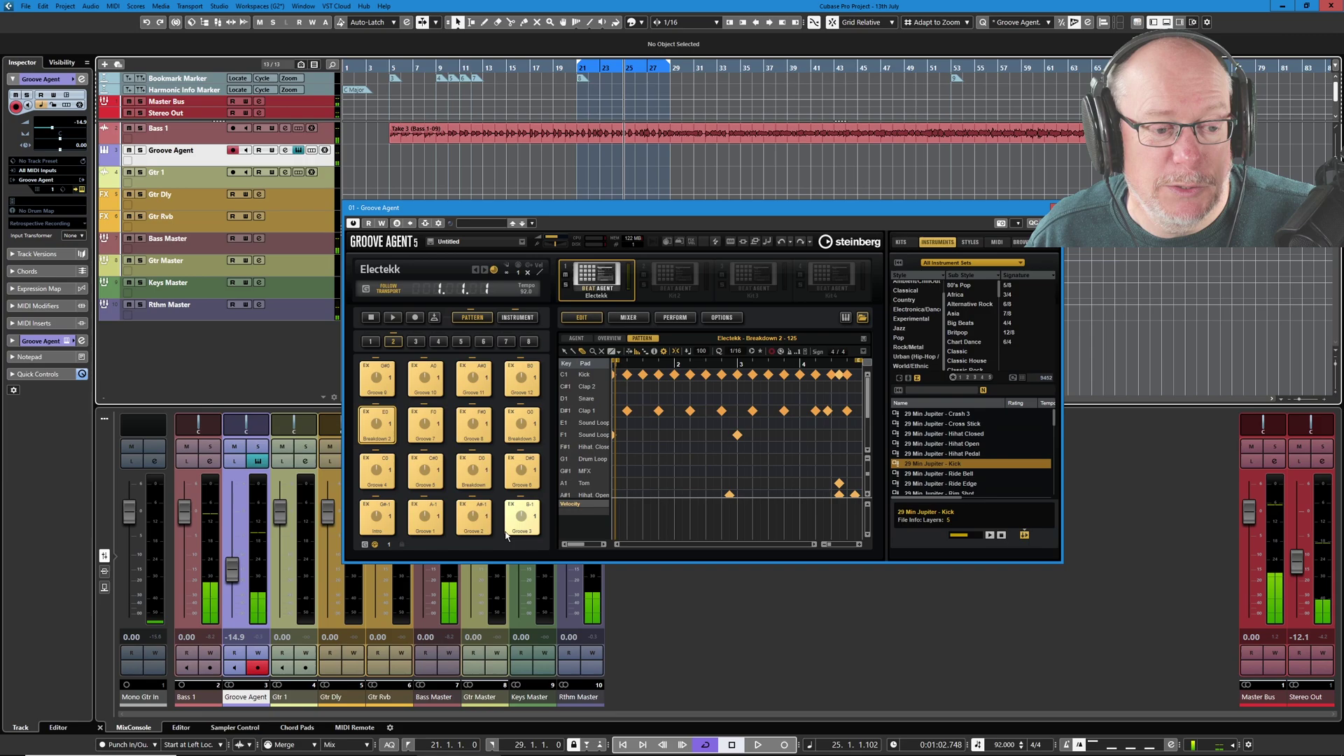
{"action": "left_click", "coordinate": [475, 516]}
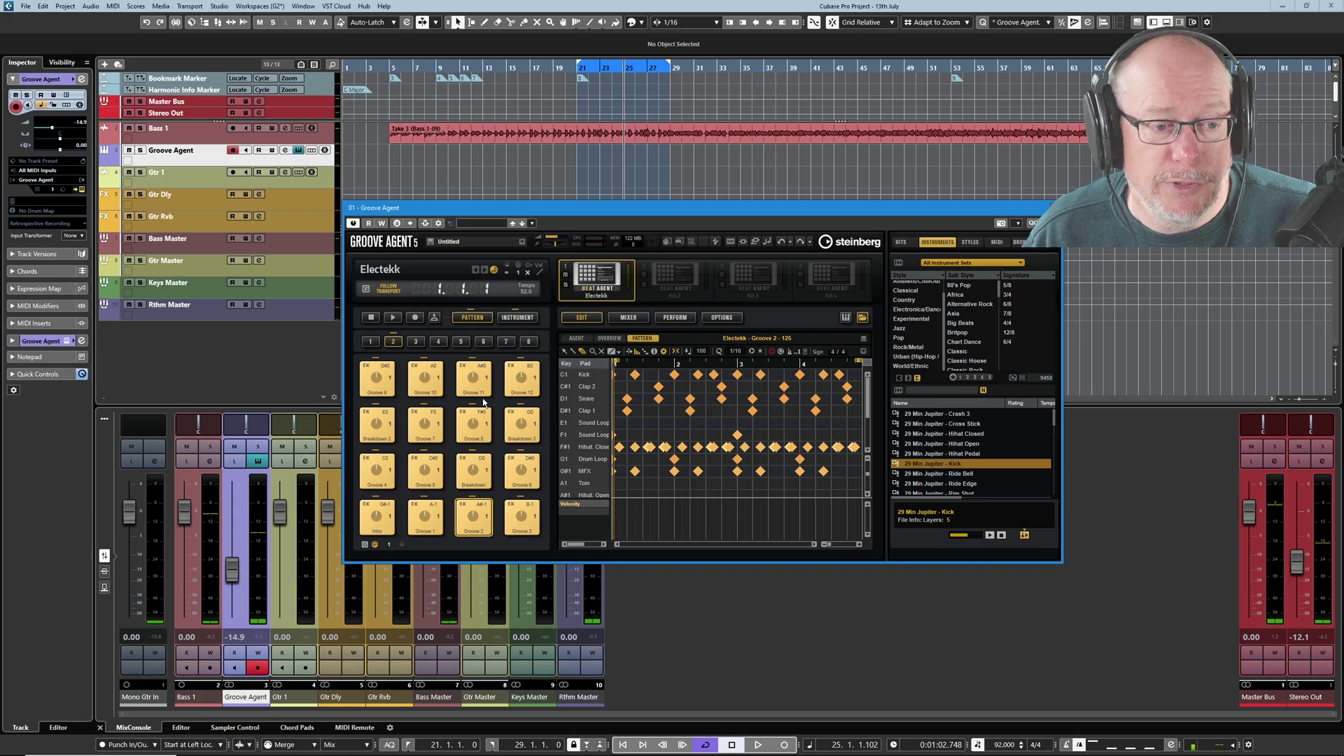
{"action": "left_click", "coordinate": [518, 318]}
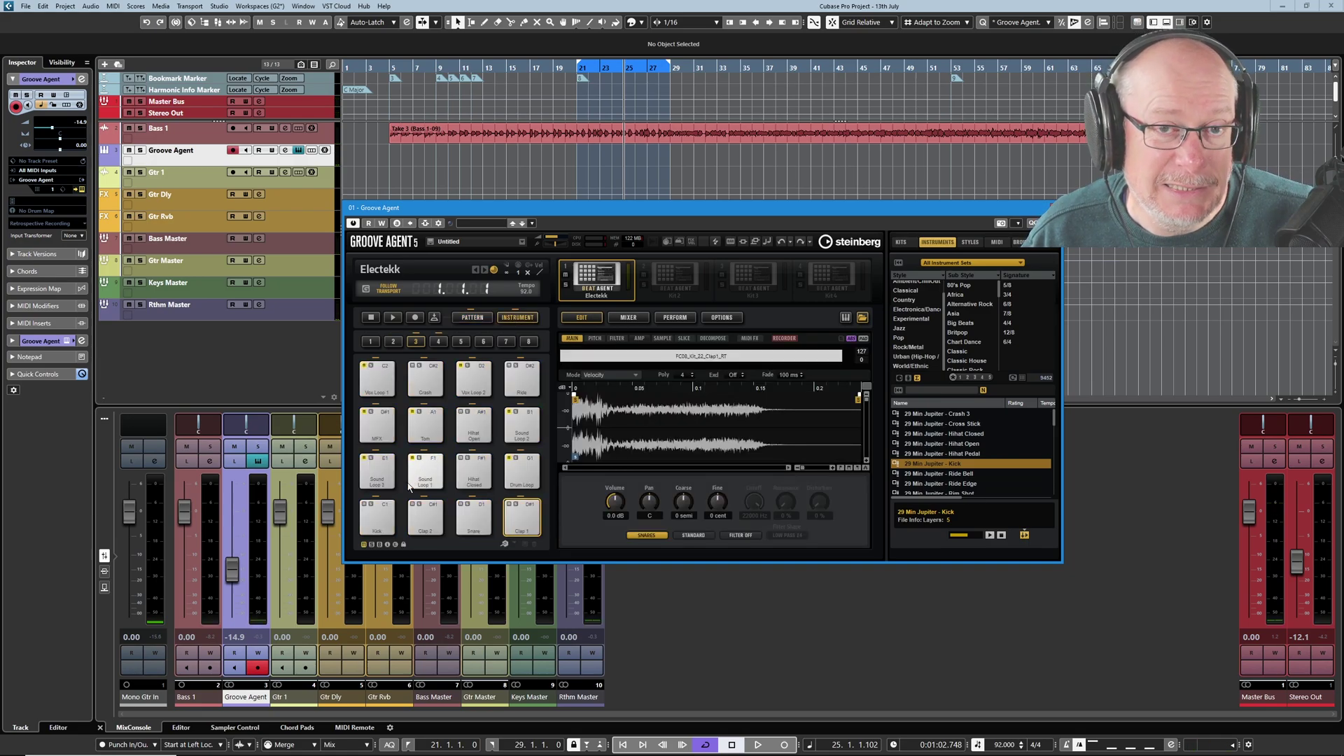
{"action": "left_click", "coordinate": [473, 317]}
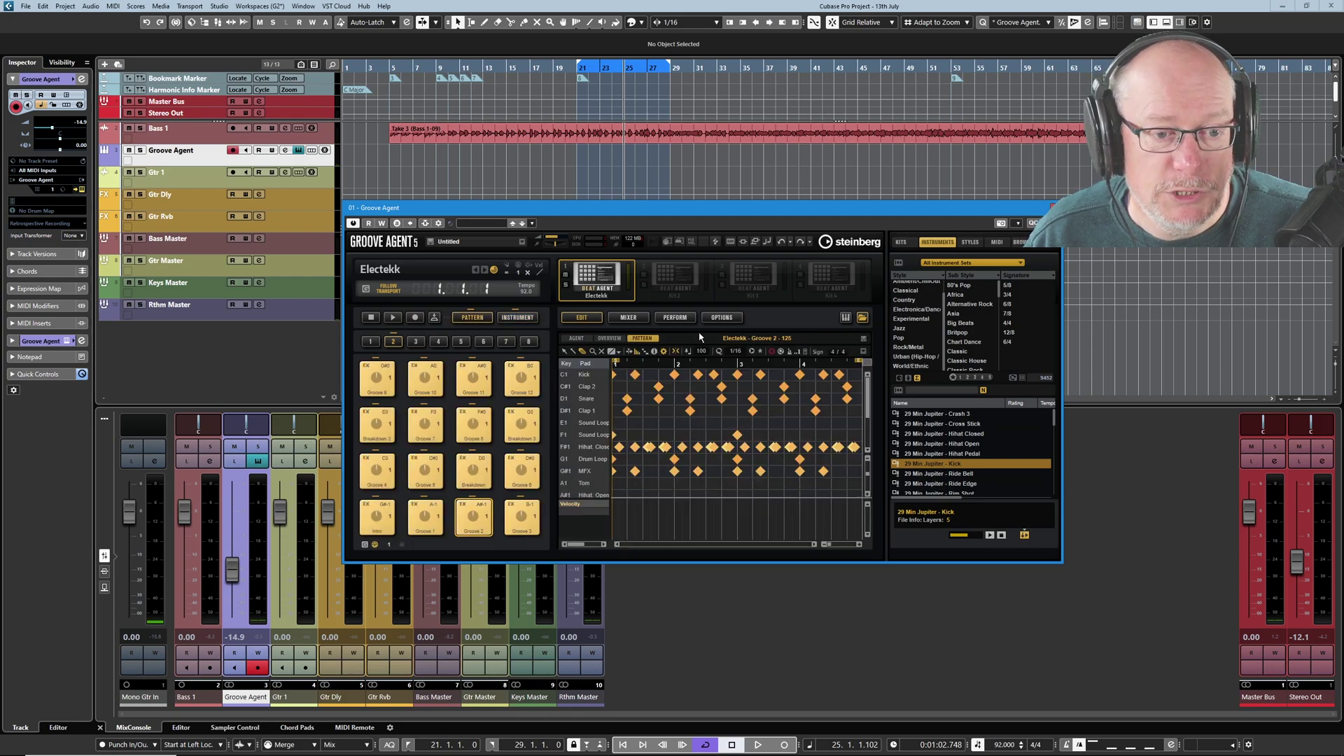
- Delete all notes on the E1 and F1 Sound Loop rows of the Groove 2 pattern
{"action": "right_click", "coordinate": [585, 425]}
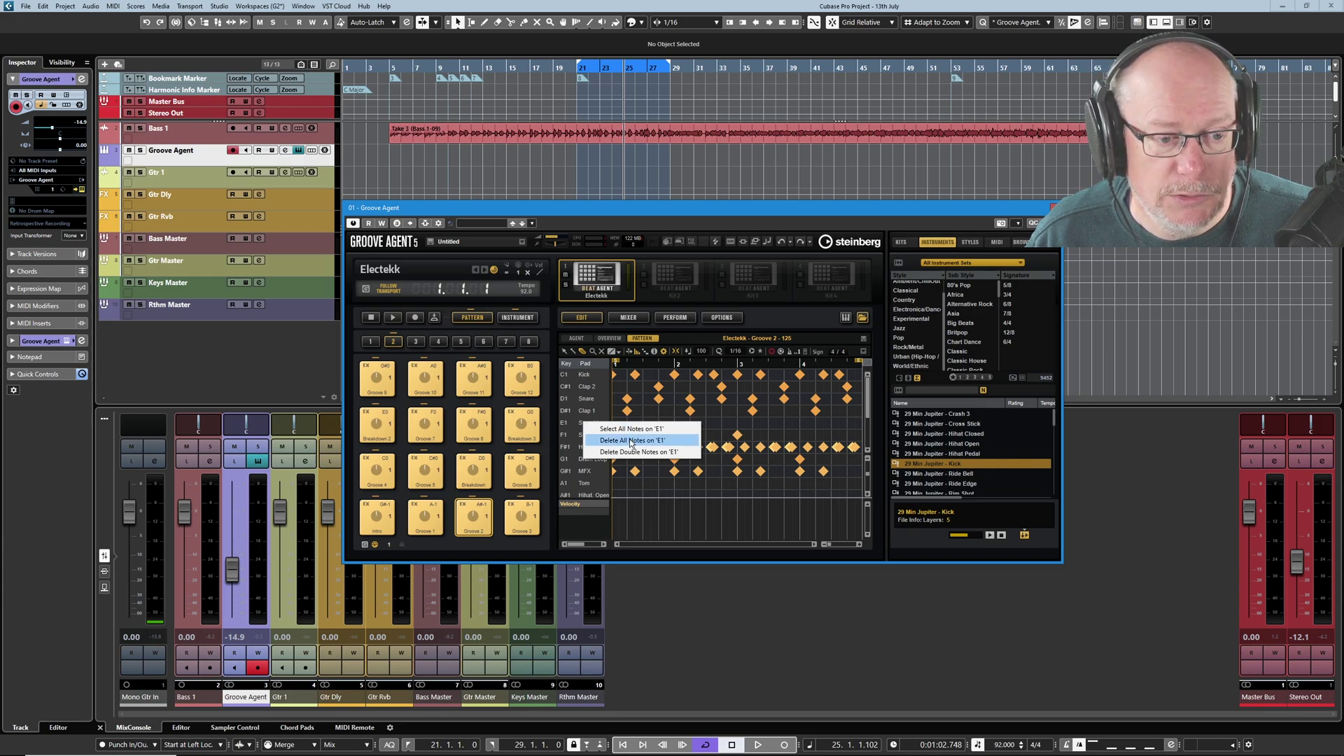
{"action": "left_click", "coordinate": [632, 442]}
{"action": "right_click", "coordinate": [595, 433]}
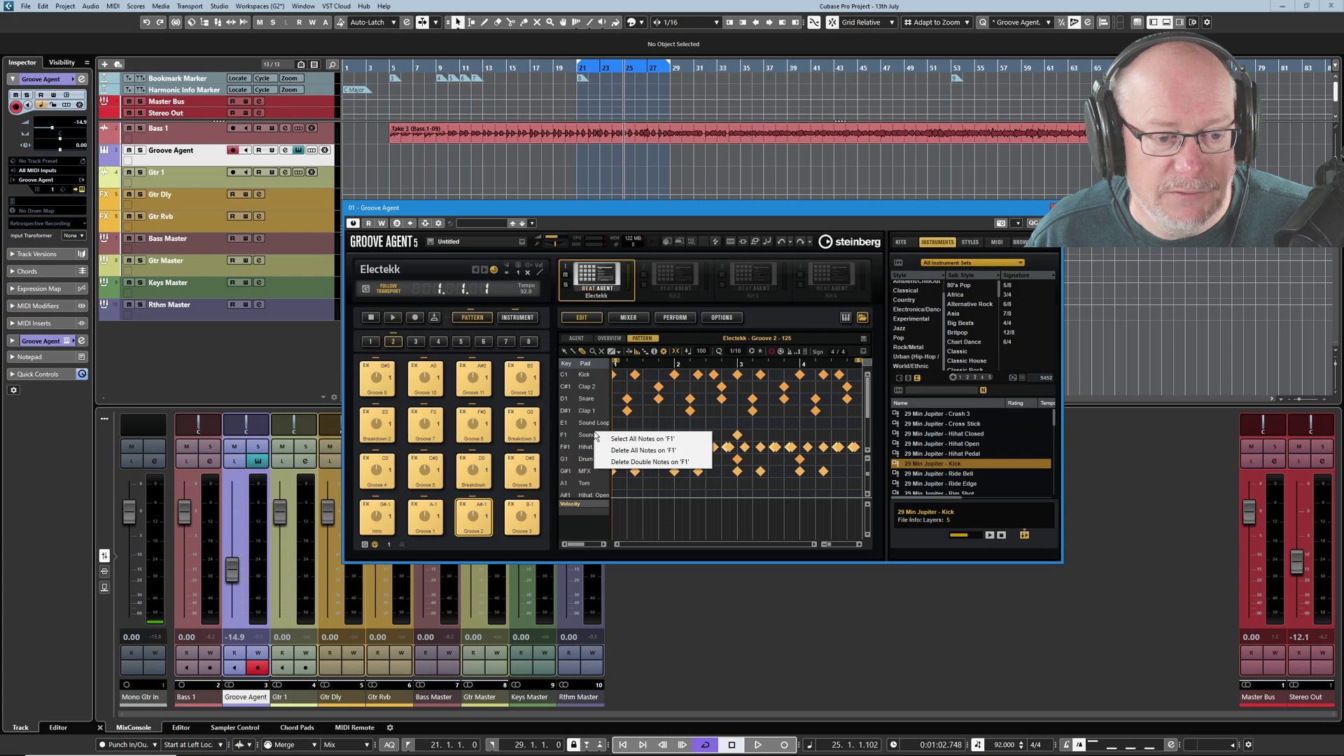
{"action": "left_click", "coordinate": [641, 450]}
{"action": "left_click", "coordinate": [517, 318]}
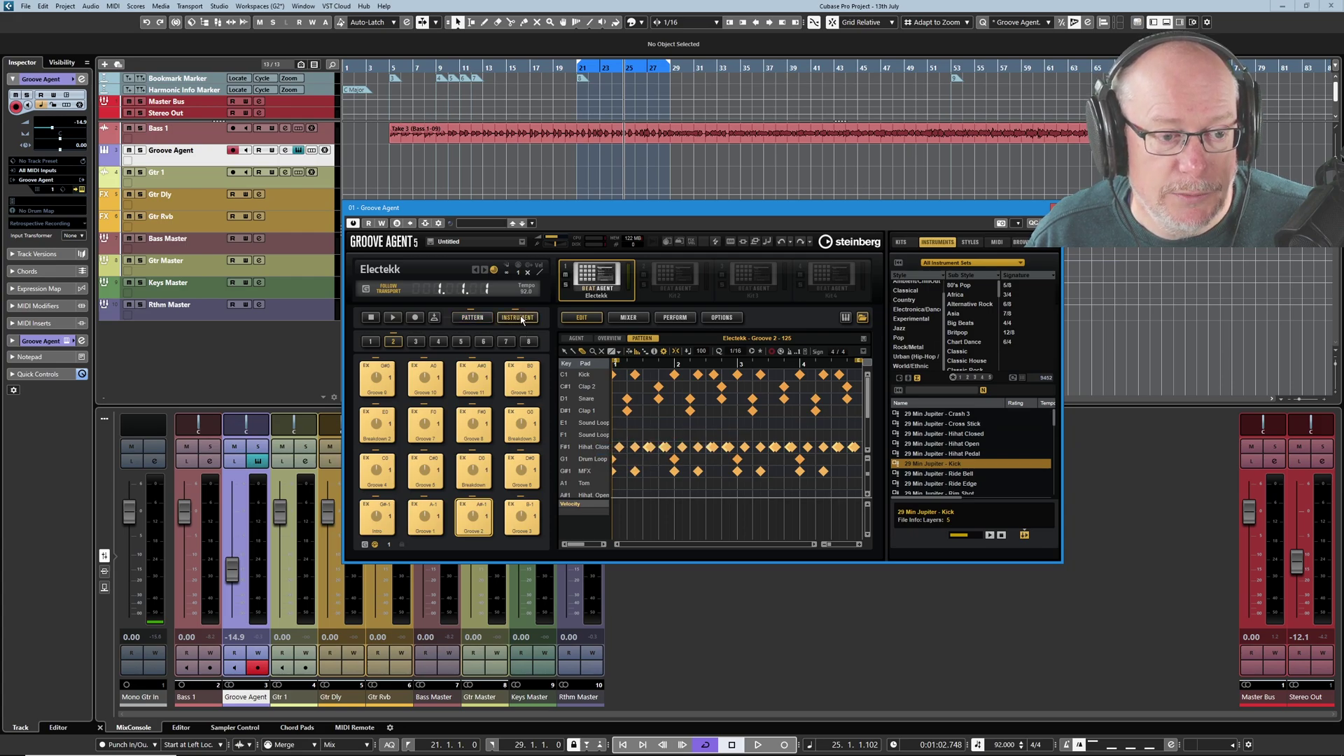
{"action": "left_click", "coordinate": [472, 318]}
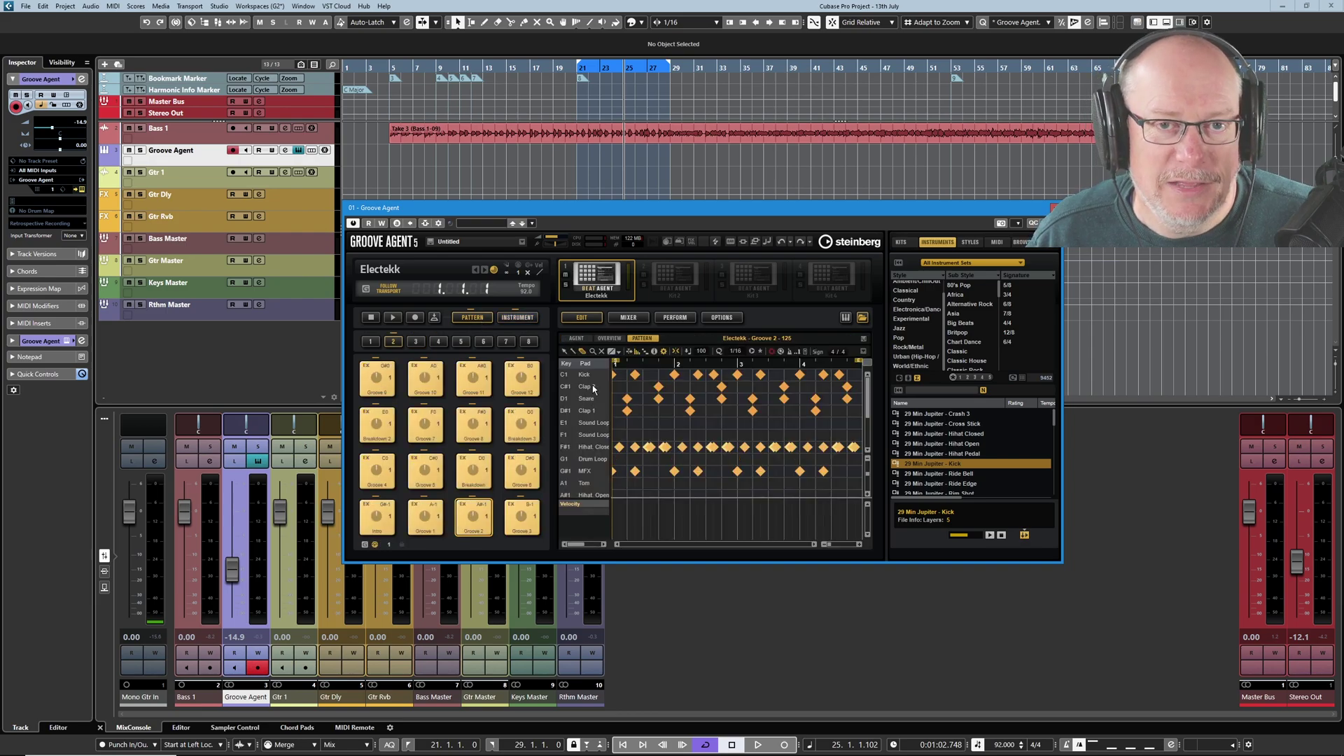
{"action": "scroll", "coordinate": [592, 385], "scroll_direction": "down", "scroll_amount": 4}
{"action": "scroll", "coordinate": [592, 418], "scroll_direction": "up", "scroll_amount": 1}
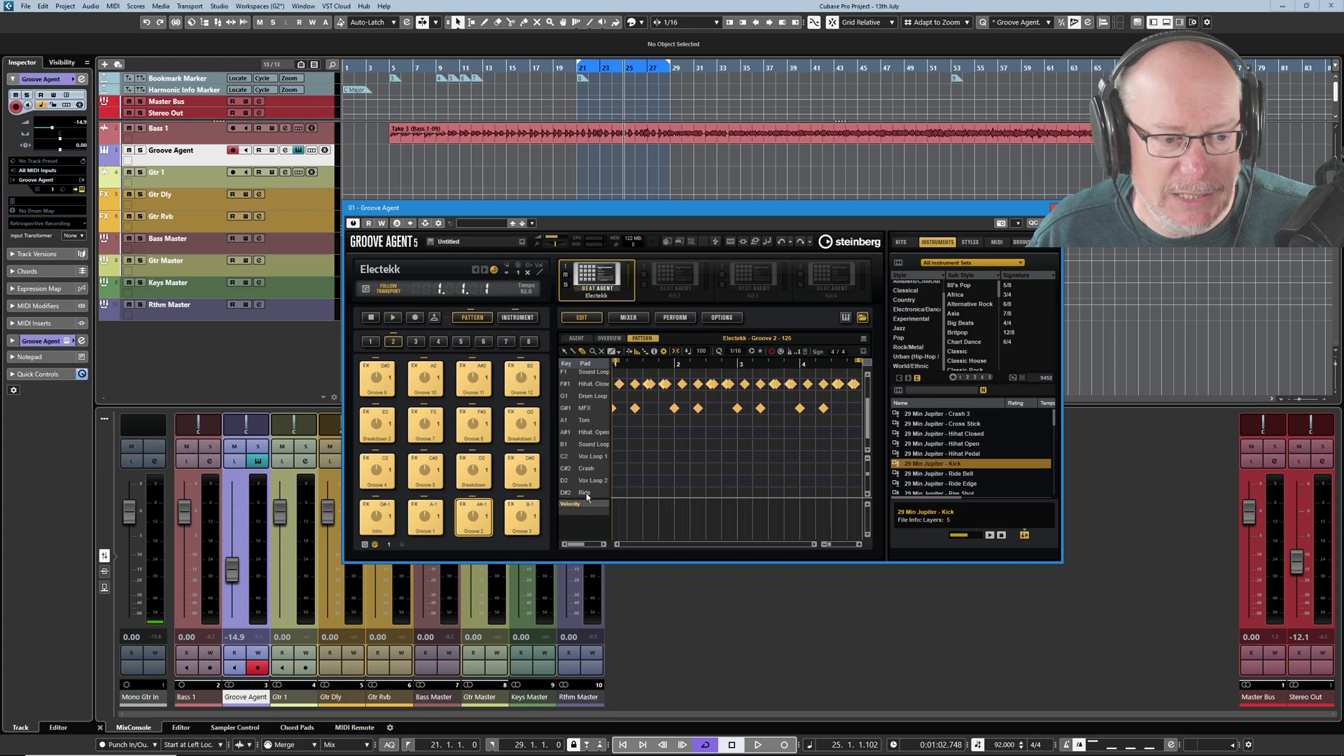
{"action": "scroll", "coordinate": [587, 478], "scroll_direction": "up", "scroll_amount": 3}
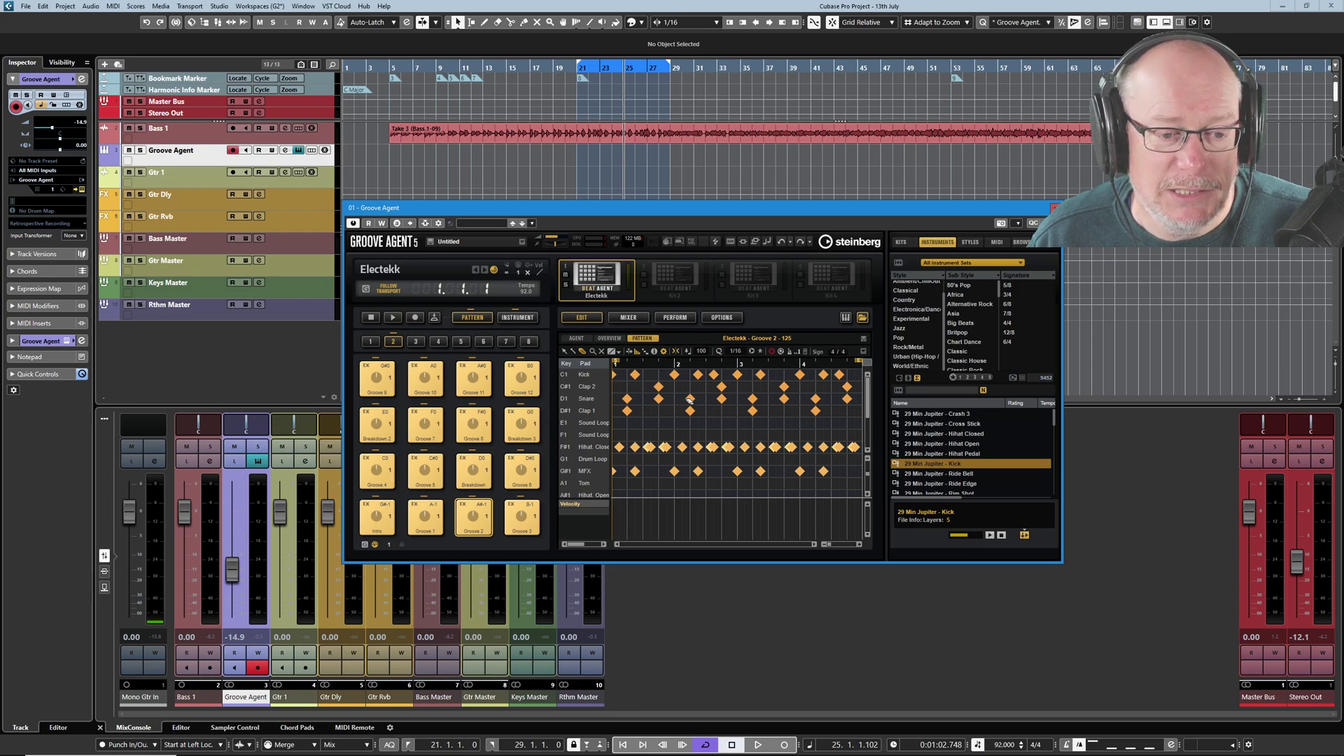
- Drag the Groove 2 MIDI pattern to bar 21 on the Groove Agent track
{"action": "left_click", "coordinate": [577, 339]}
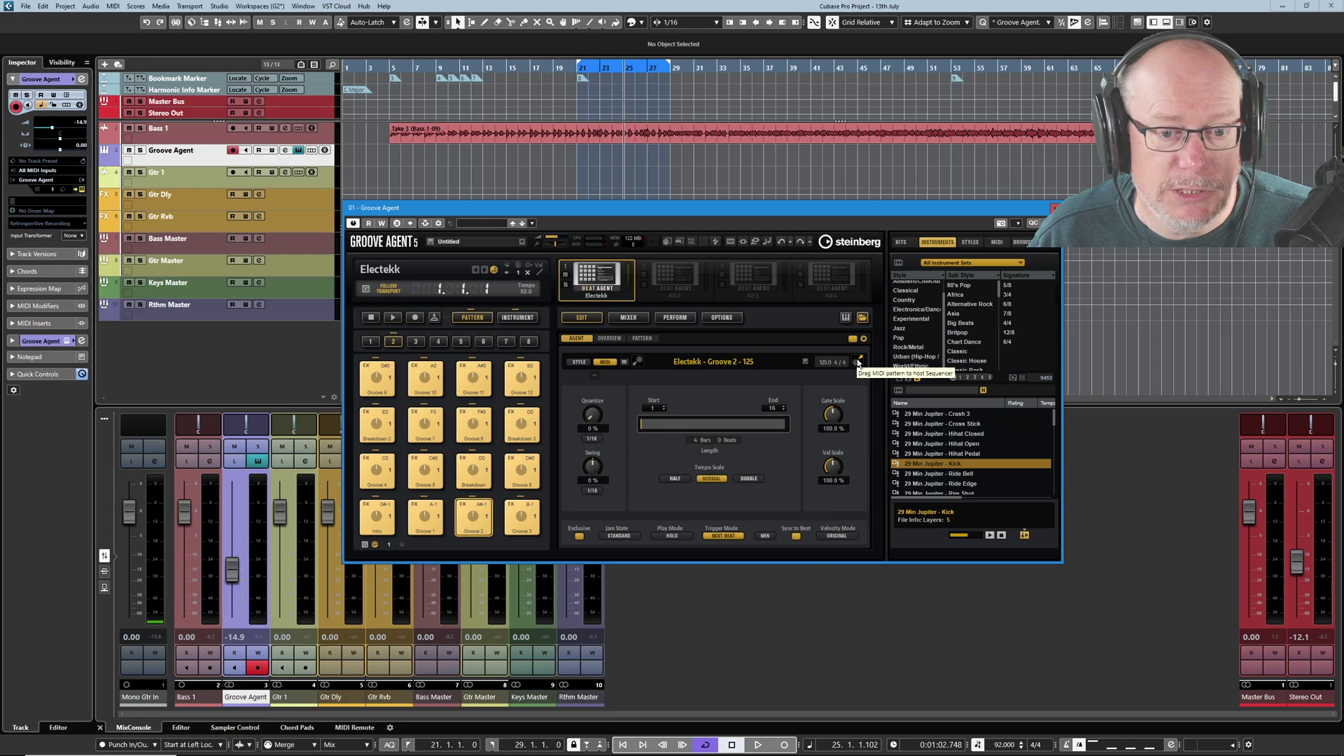
{"action": "left_click_drag", "start_coordinate": [859, 363], "coordinate": [577, 150]}
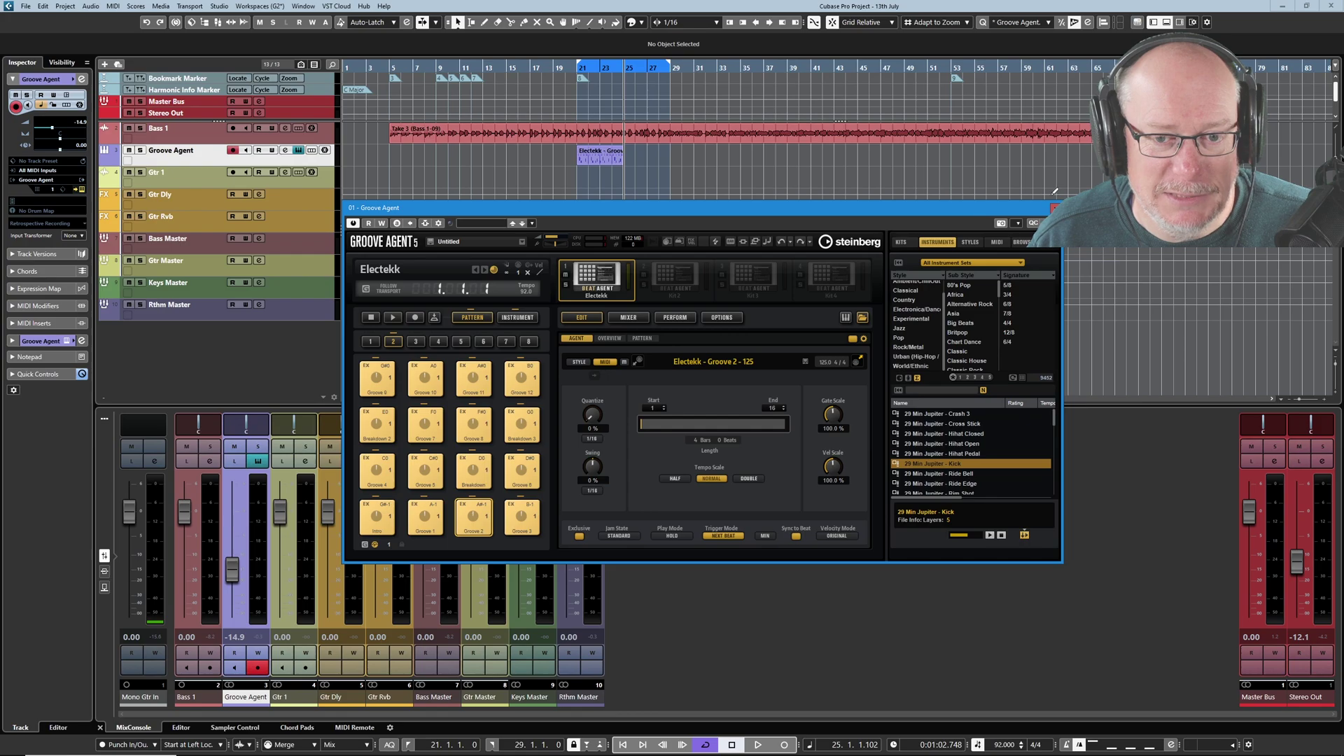
{"action": "key", "text": "Escape"}
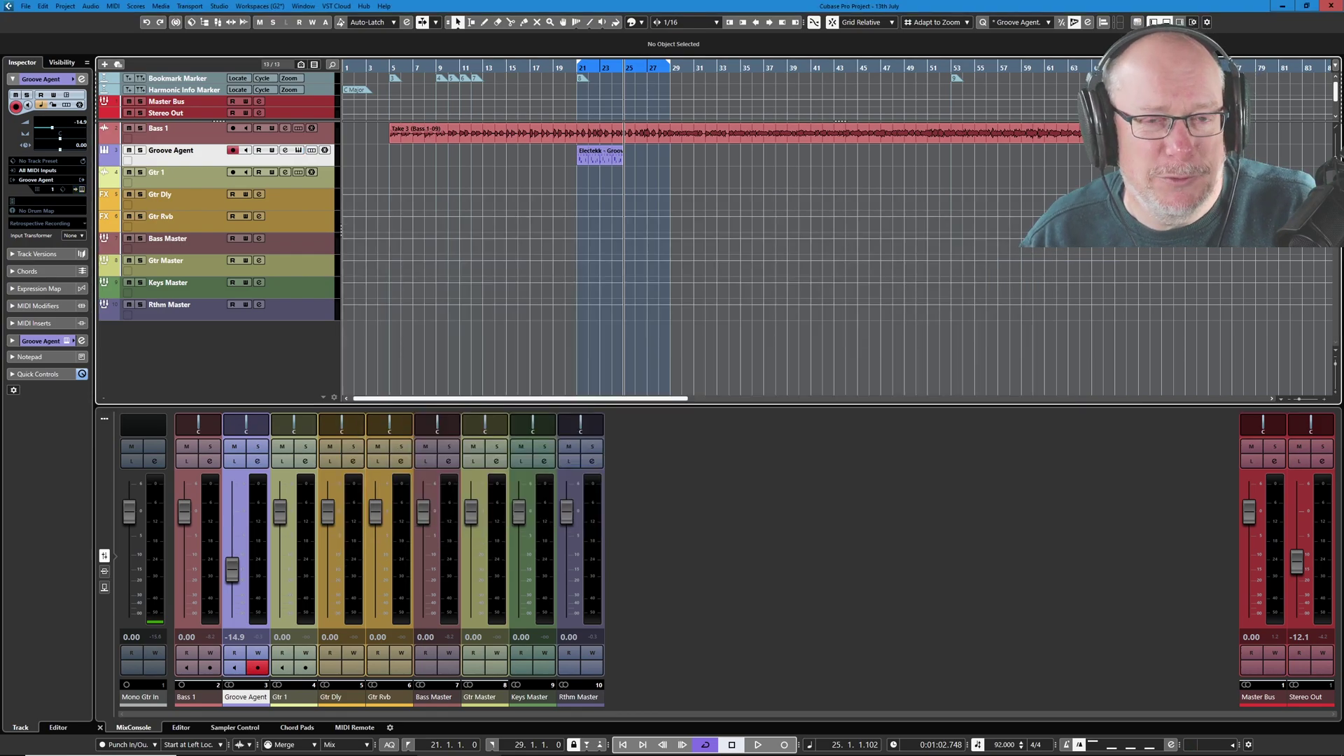
- Duplicate the groove part to bars 25–29, glue both into one part, and open its notes
{"action": "left_click", "coordinate": [613, 161]}
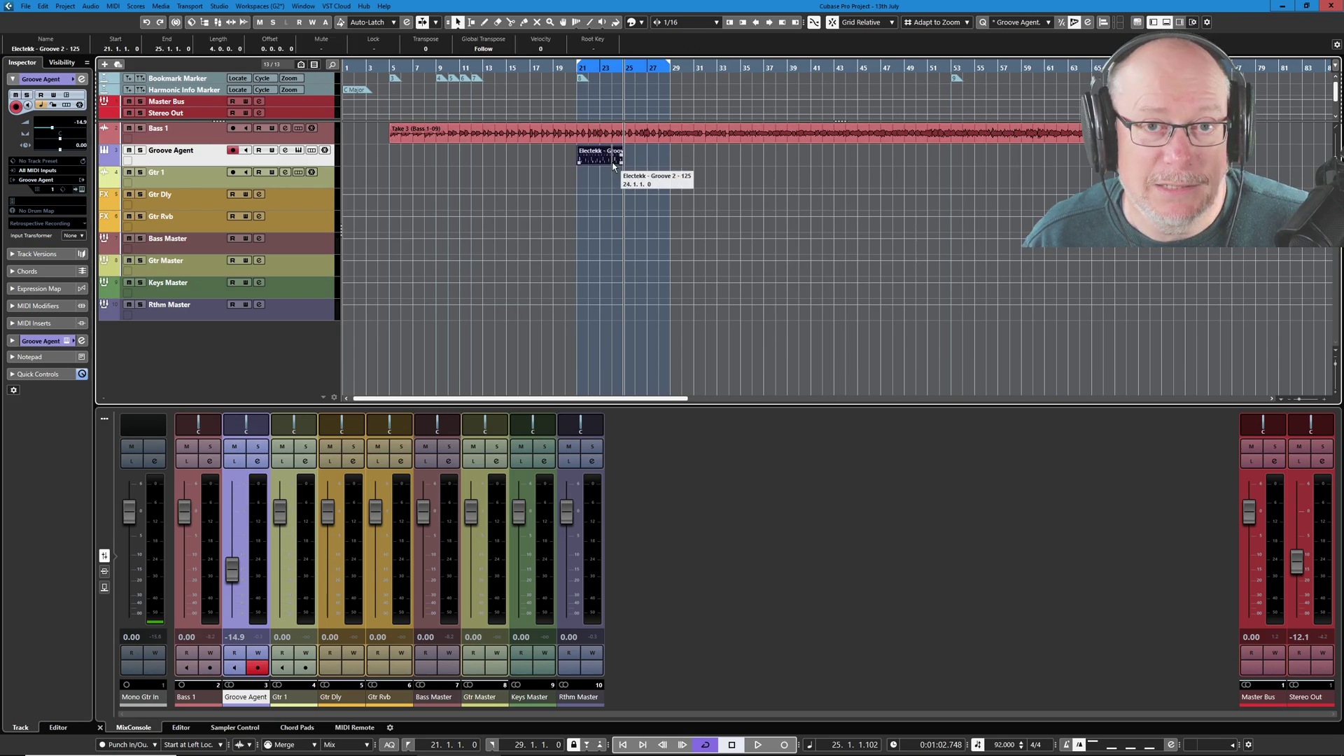
{"action": "key", "text": "ctrl+d"}
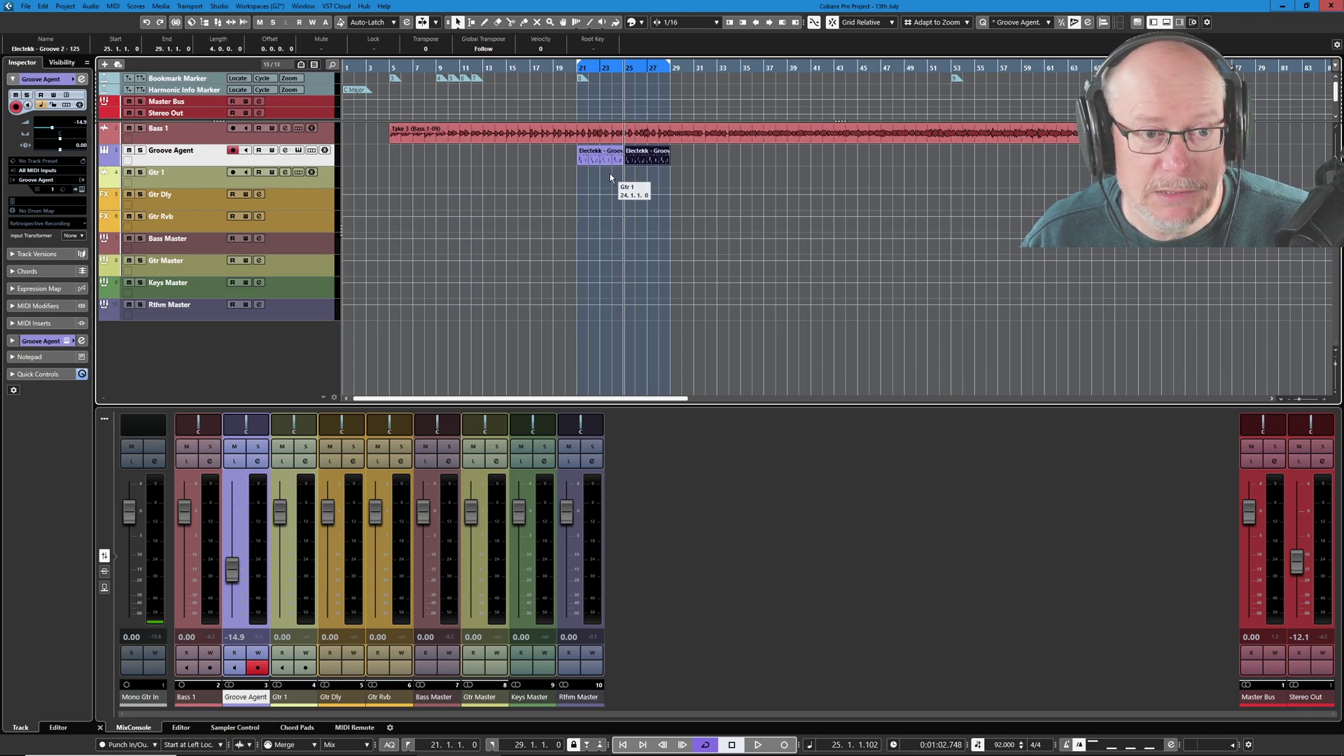
{"action": "right_click", "coordinate": [600, 161]}
{"action": "left_click", "coordinate": [666, 158]}
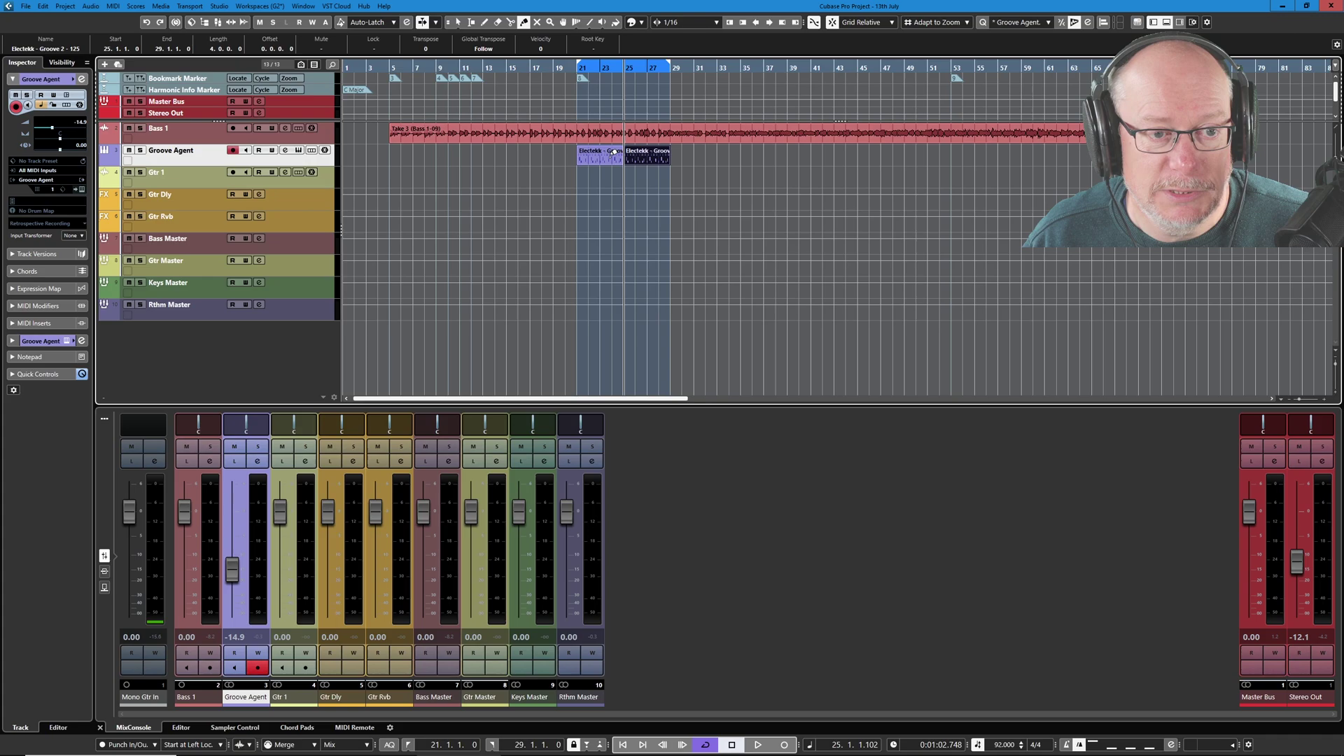
{"action": "left_click", "coordinate": [614, 157]}
{"action": "right_click", "coordinate": [612, 161]}
{"action": "left_click", "coordinate": [612, 160]}
{"action": "left_click", "coordinate": [611, 156]}
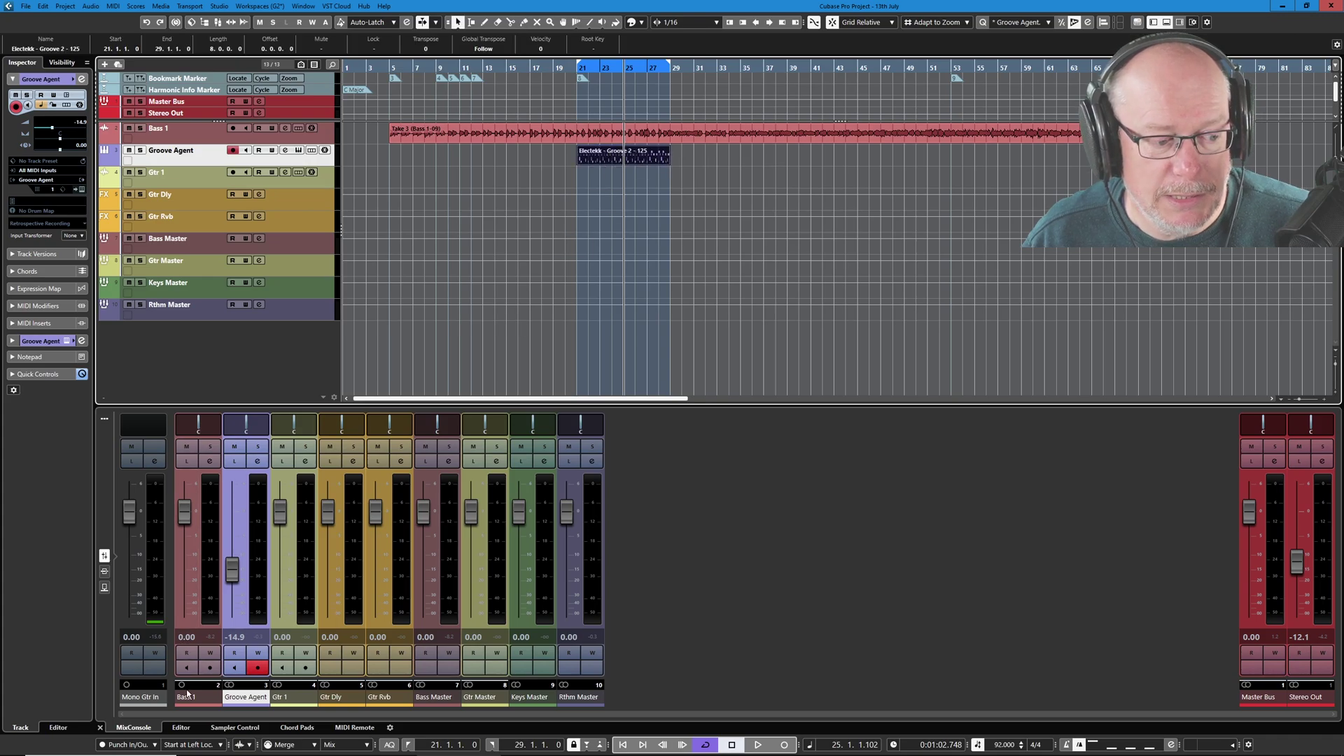
{"action": "left_click", "coordinate": [180, 727]}
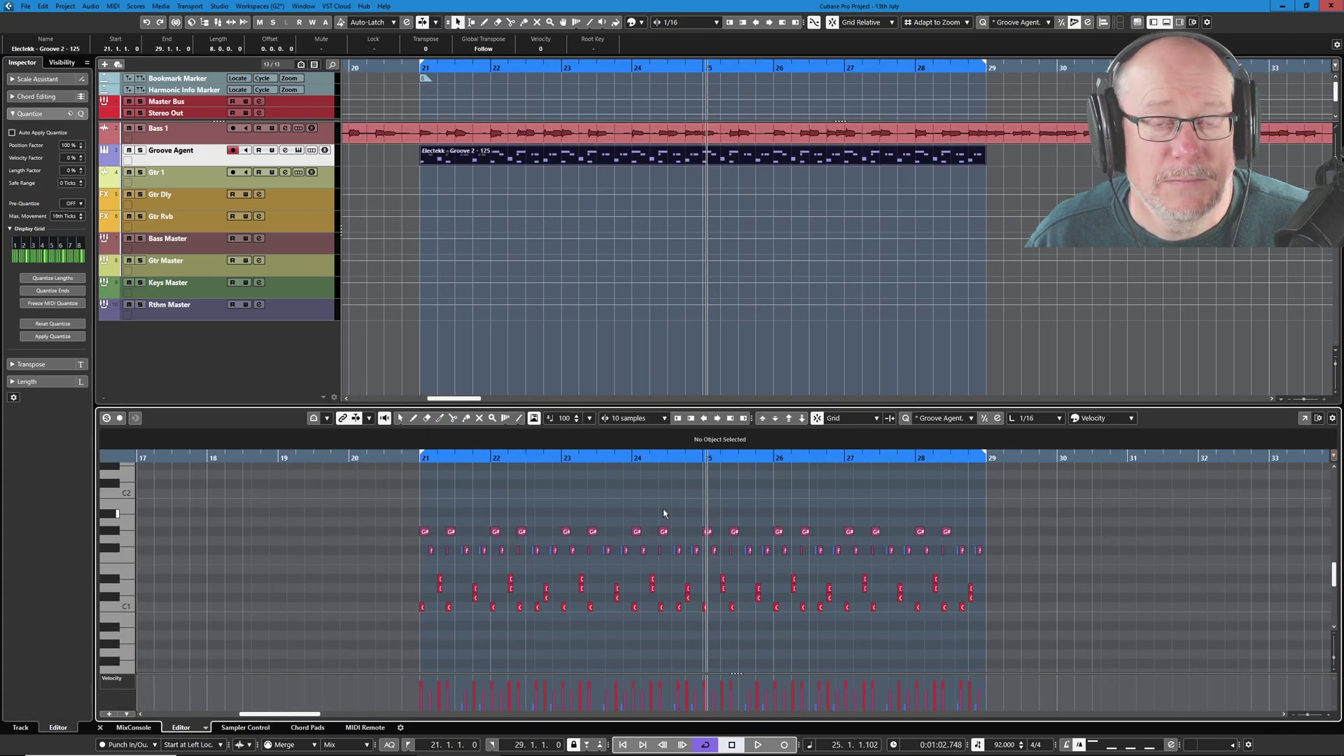
- Create a drum map from the Groove Agent instrument and select the Groove Agent drum part
{"action": "left_click", "coordinate": [196, 162]}
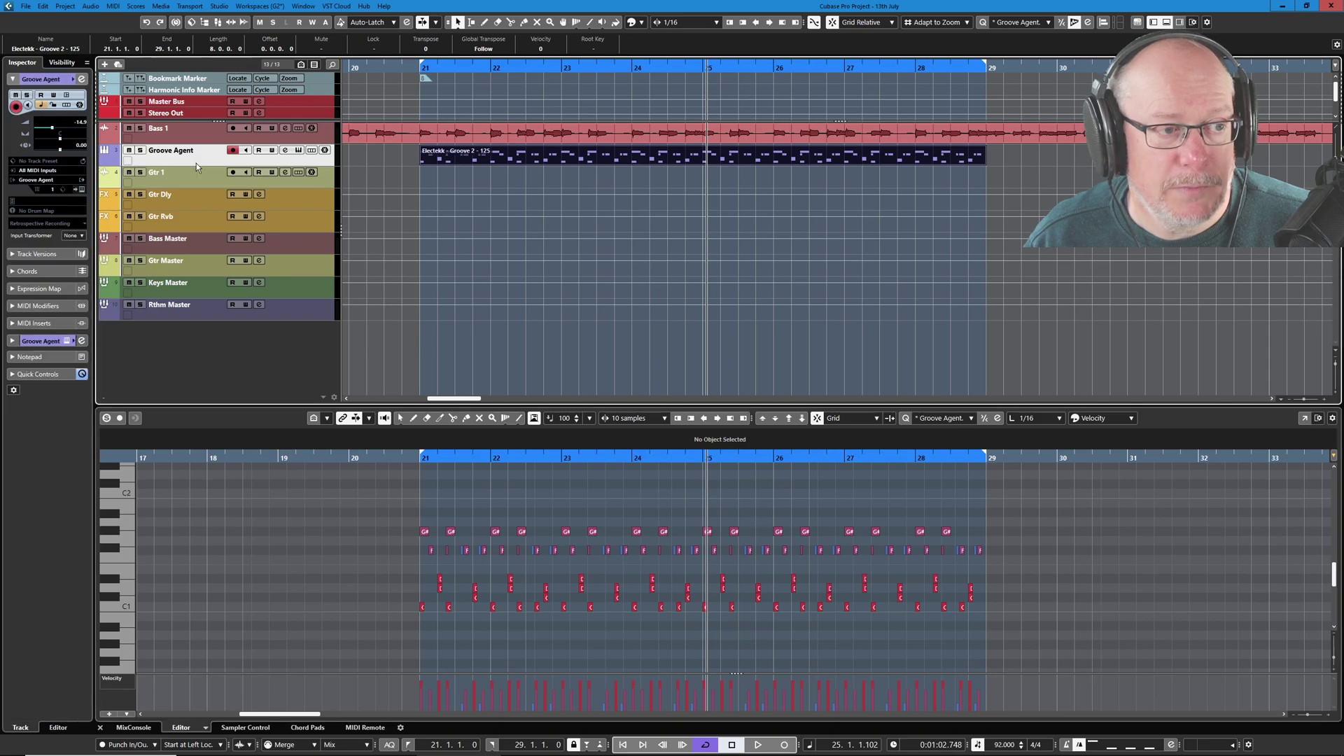
{"action": "left_click", "coordinate": [51, 211]}
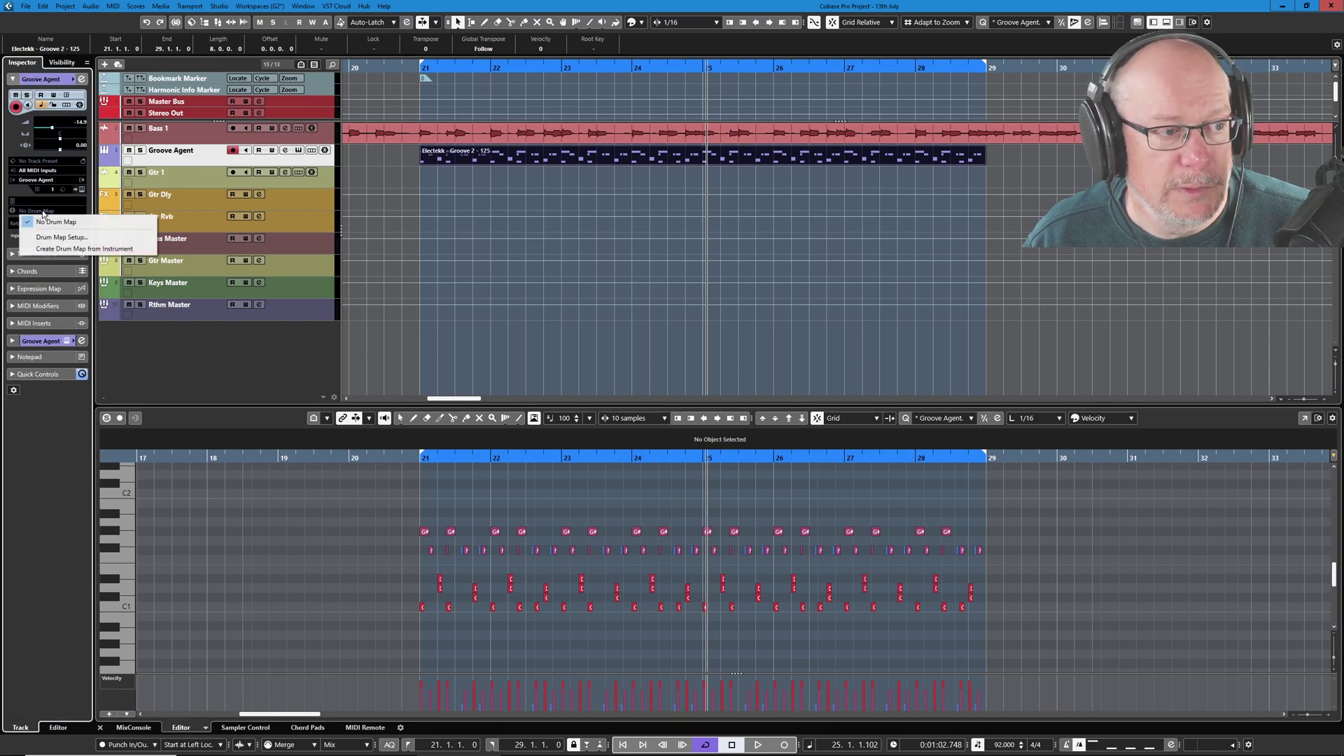
{"action": "left_click", "coordinate": [70, 249]}
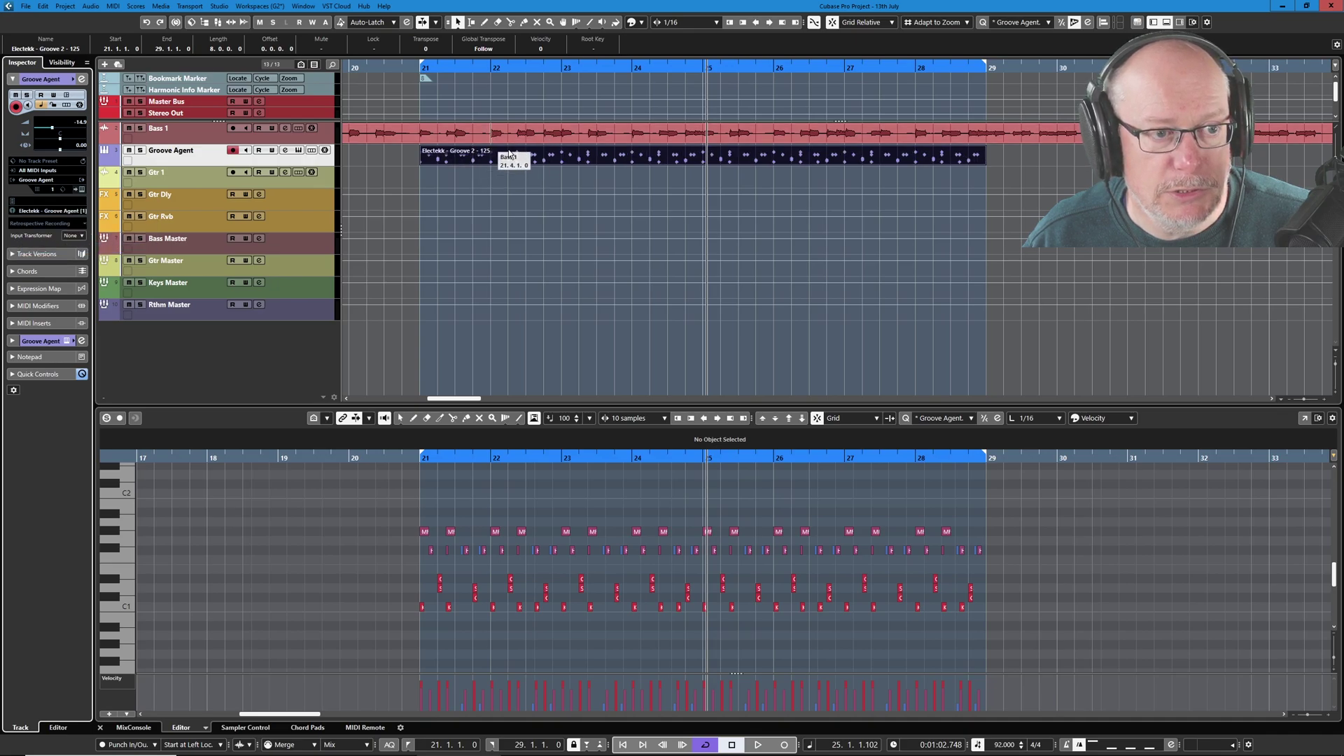
{"action": "left_click", "coordinate": [602, 132]}
{"action": "left_click", "coordinate": [598, 161]}
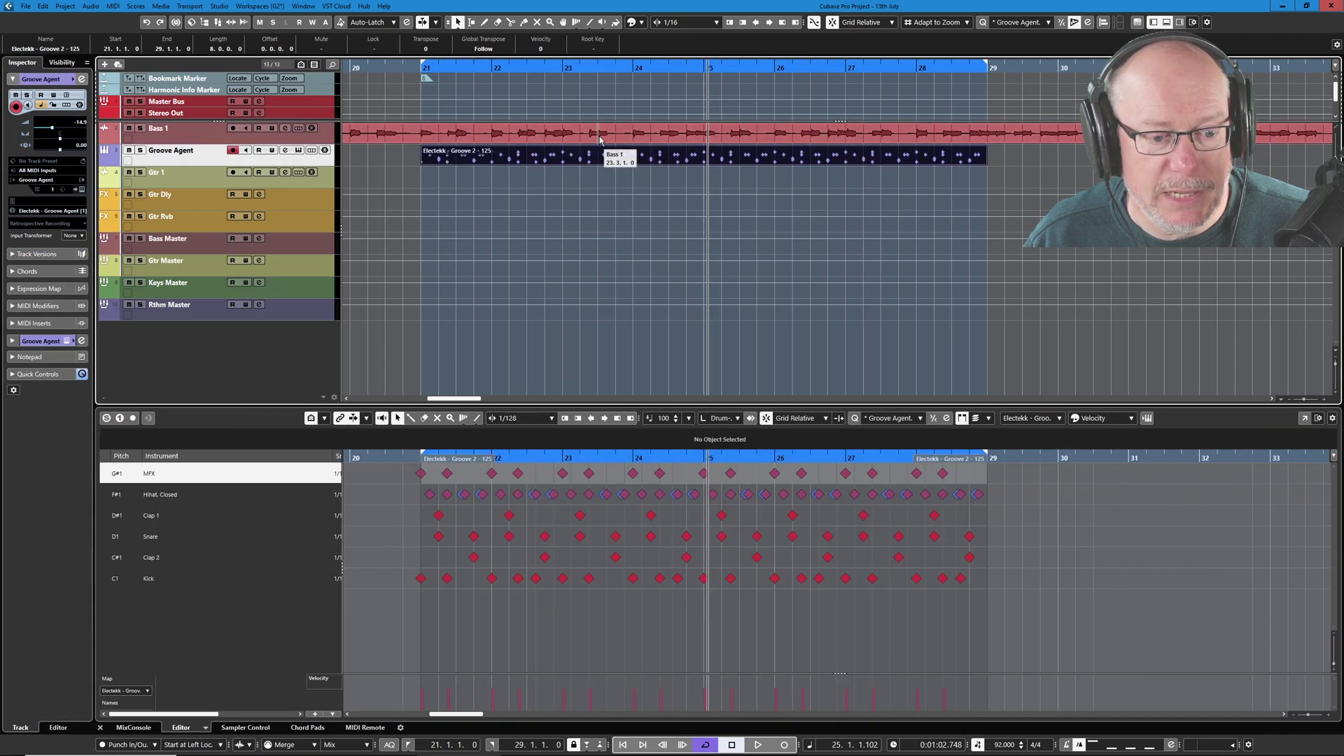
- Filter the drum editor's sound list to show only drum sounds with events
{"action": "left_click", "coordinate": [312, 419]}
{"action": "left_click", "coordinate": [324, 419]}
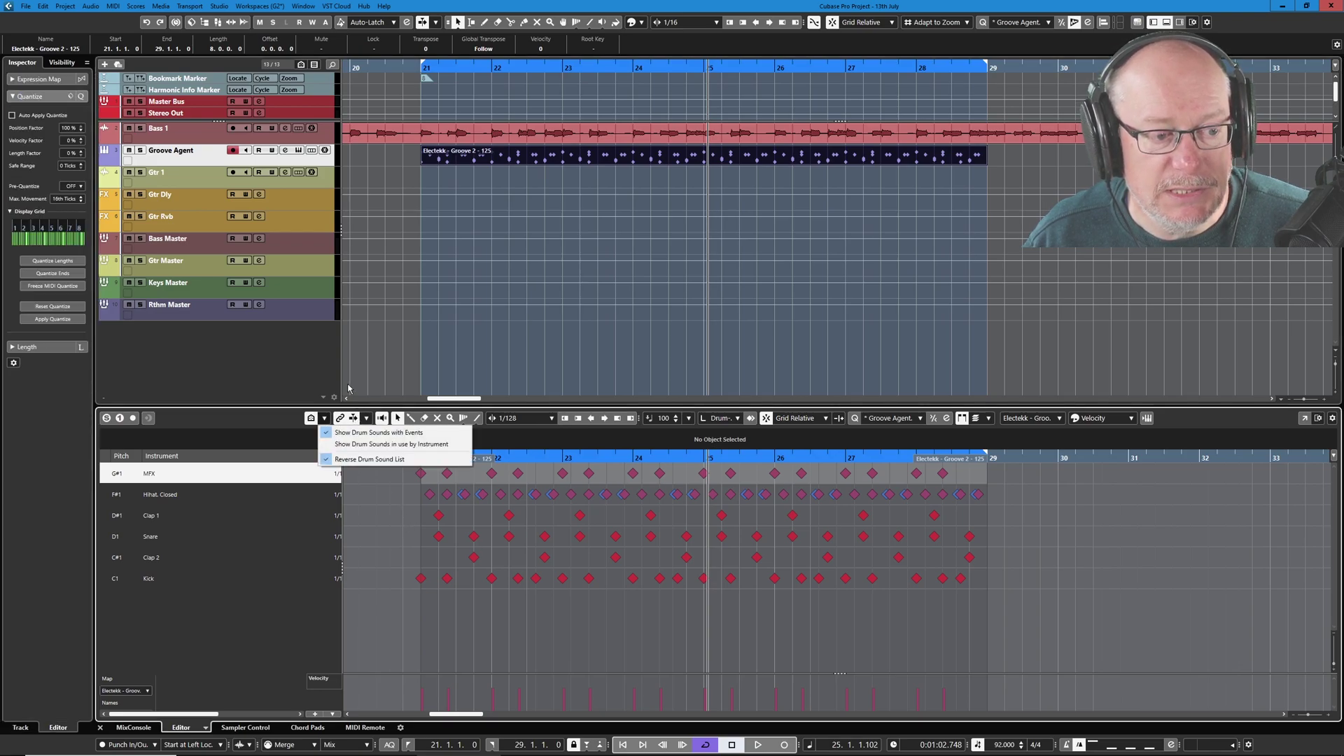
{"action": "left_click", "coordinate": [381, 444]}
{"action": "scroll", "coordinate": [602, 556], "scroll_direction": "down", "scroll_amount": 5}
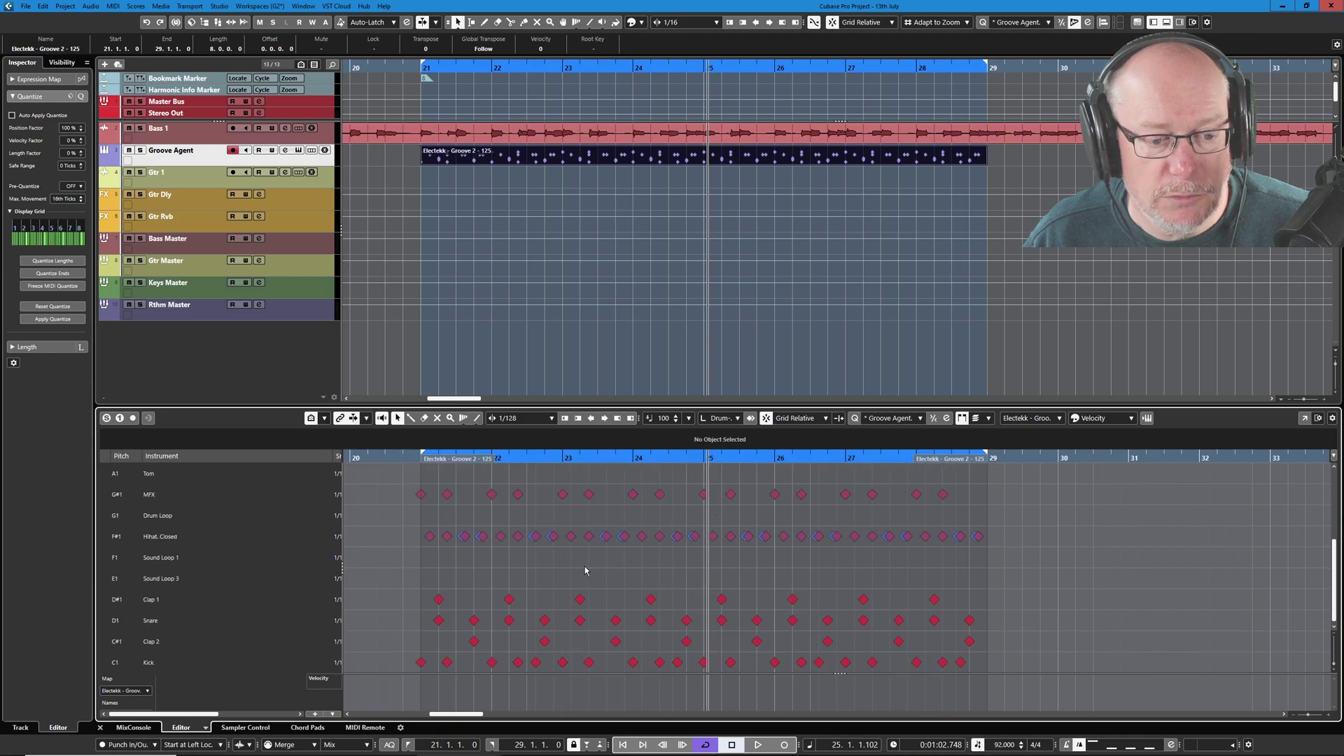
{"action": "scroll", "coordinate": [585, 571], "scroll_direction": "up", "scroll_amount": 4}
{"action": "left_click", "coordinate": [324, 418]}
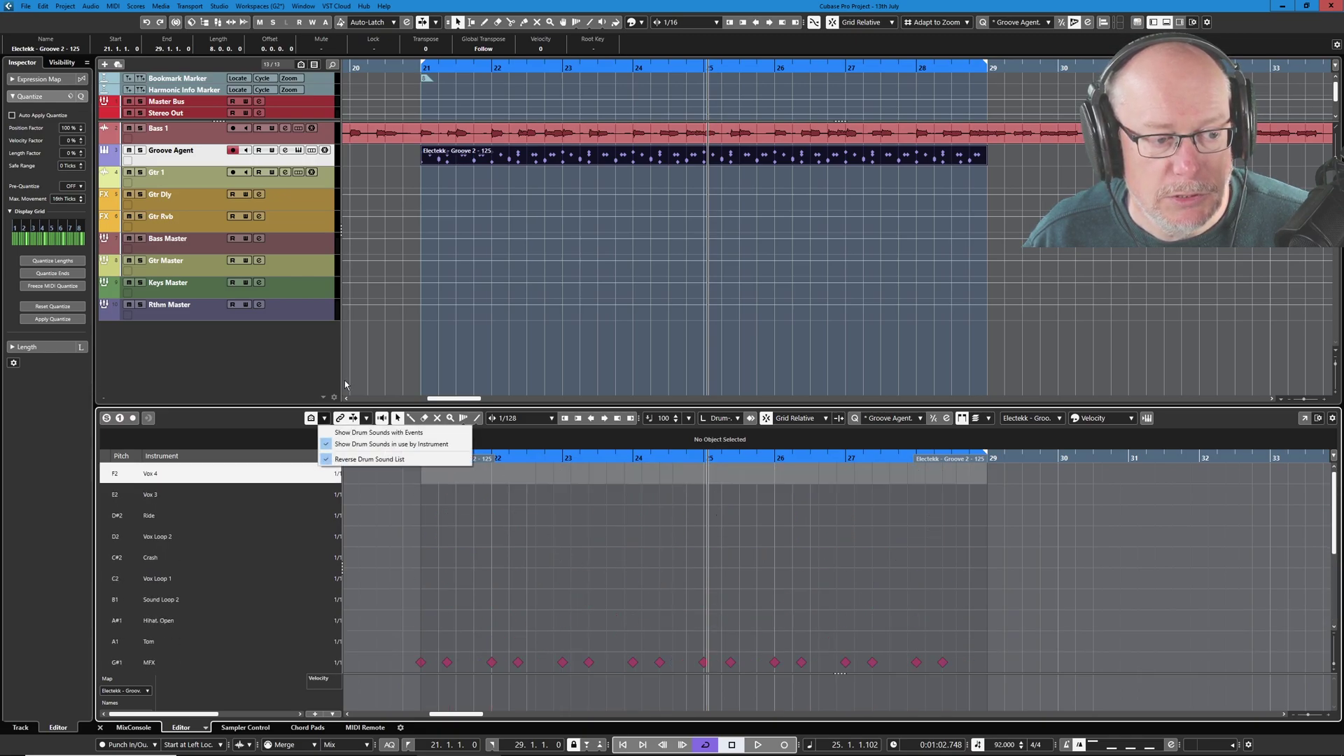
{"action": "left_click", "coordinate": [378, 432]}
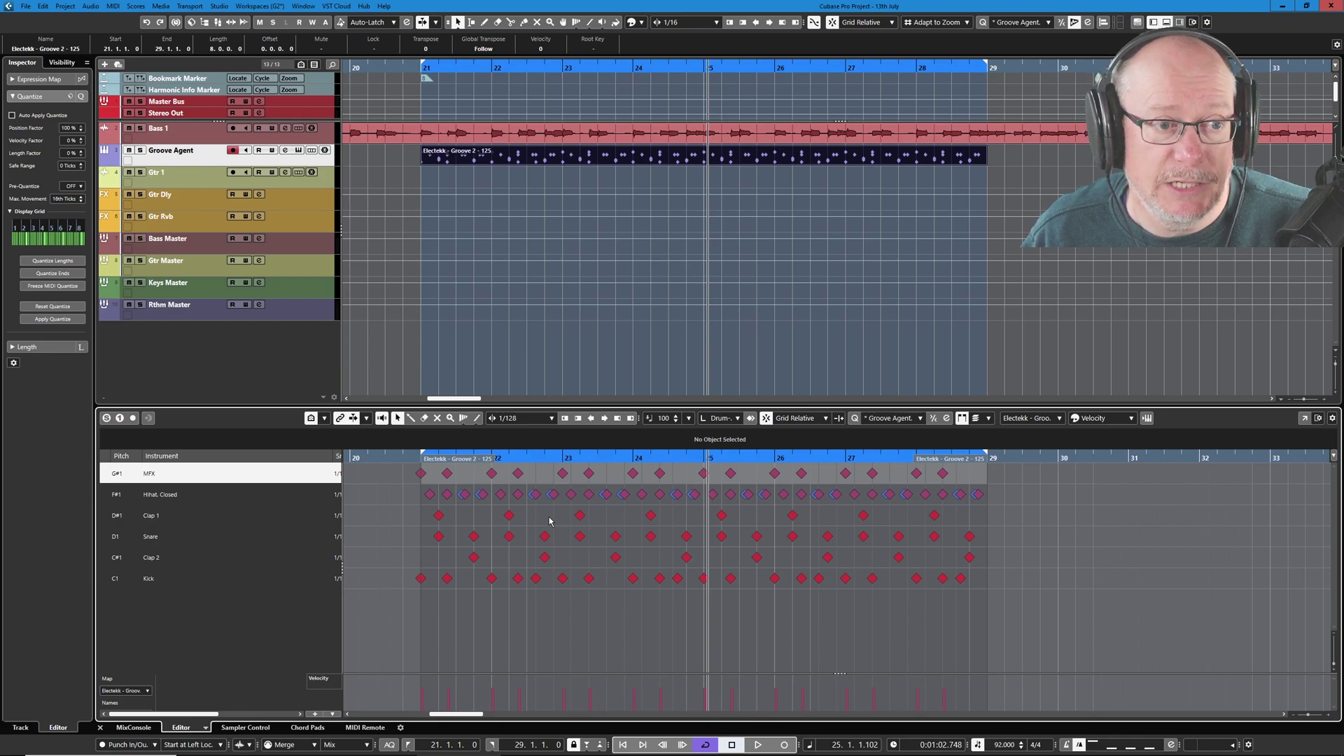
- Play the drum groove from bar 21, then set the quantize grid to 1/16
{"action": "key", "text": "space"}
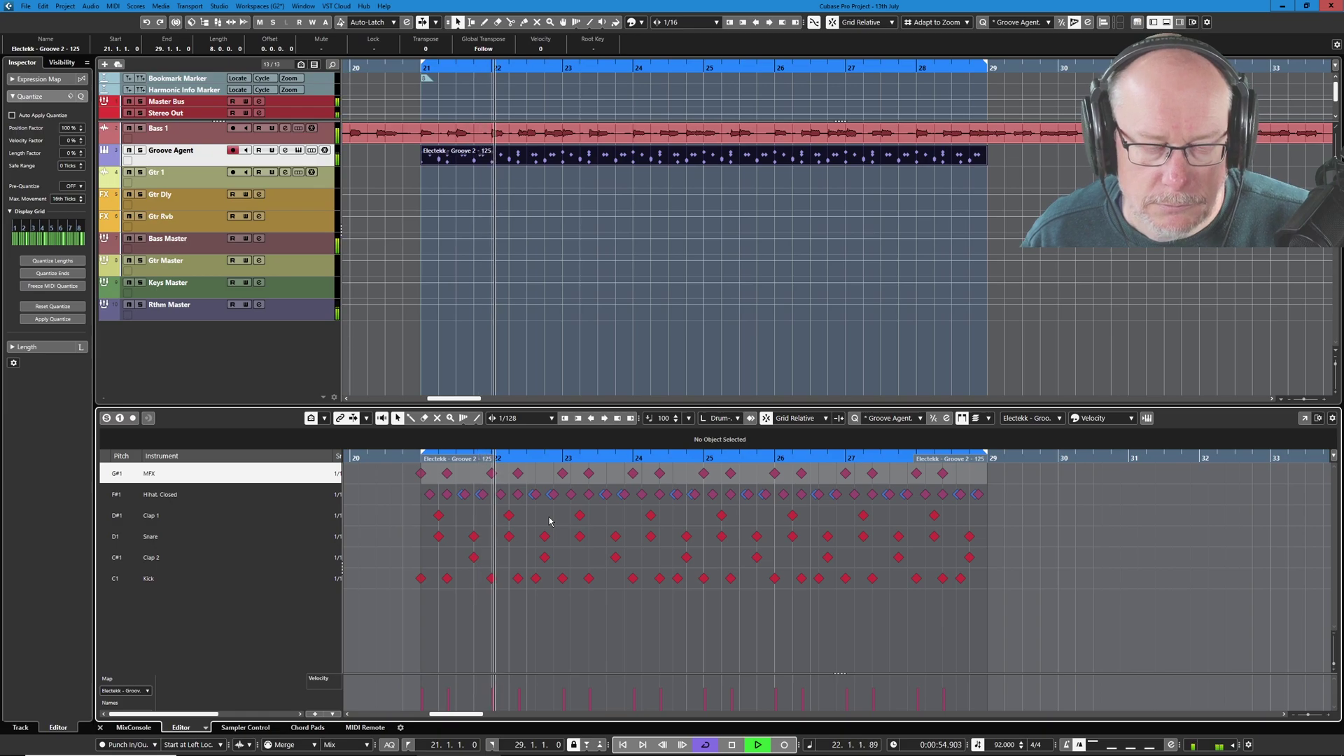
{"action": "key", "text": "space"}
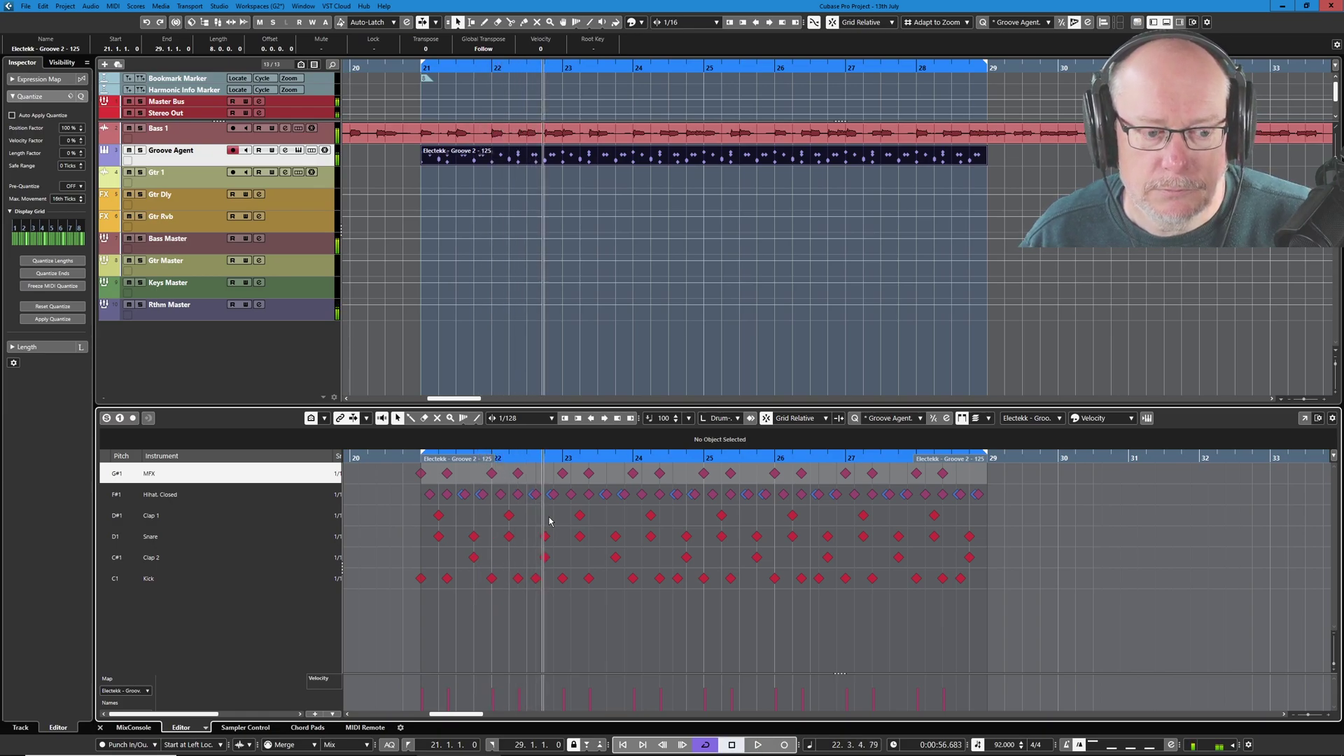
{"action": "key", "text": "ctrl+z"}
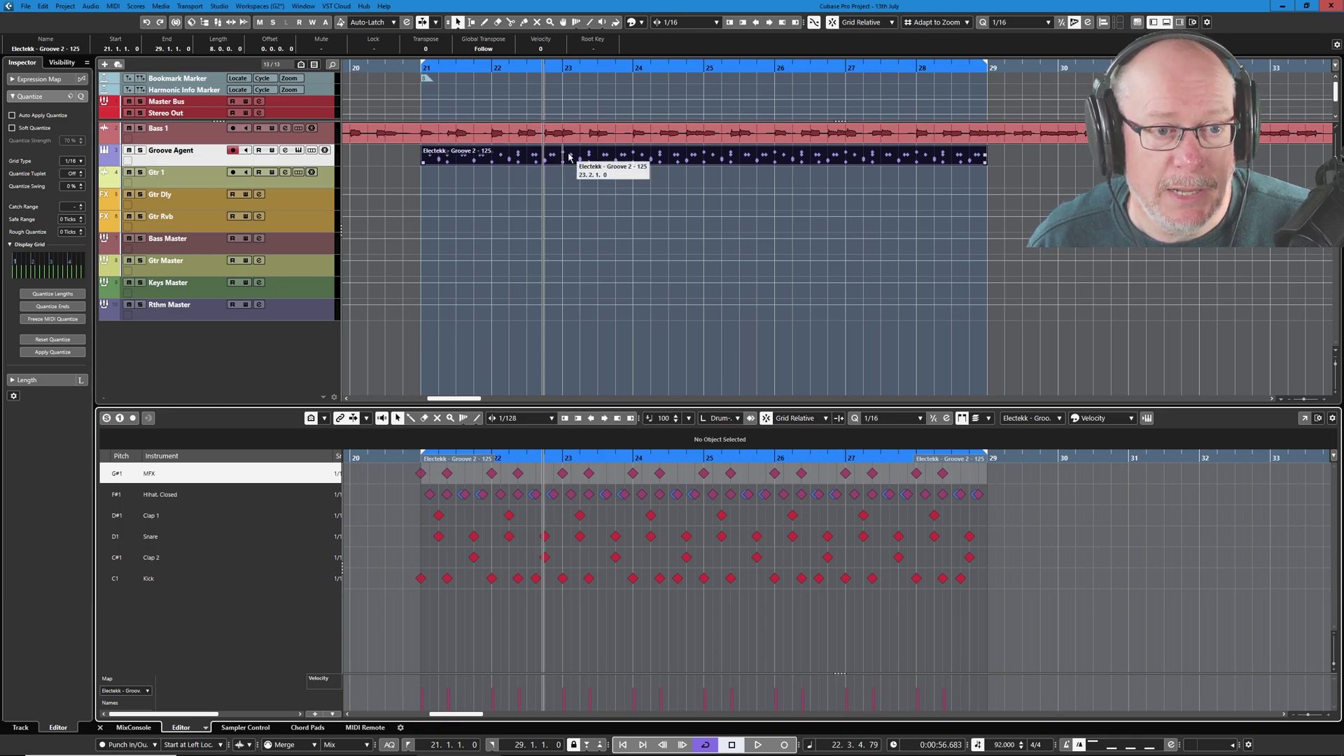
- Extract the Electekk - Groove 2 - 125 groove into the Quantize Panel and open the Bass 1 audio
{"action": "left_click", "coordinate": [947, 418]}
{"action": "left_click_drag", "start_coordinate": [348, 357], "coordinate": [539, 236]}
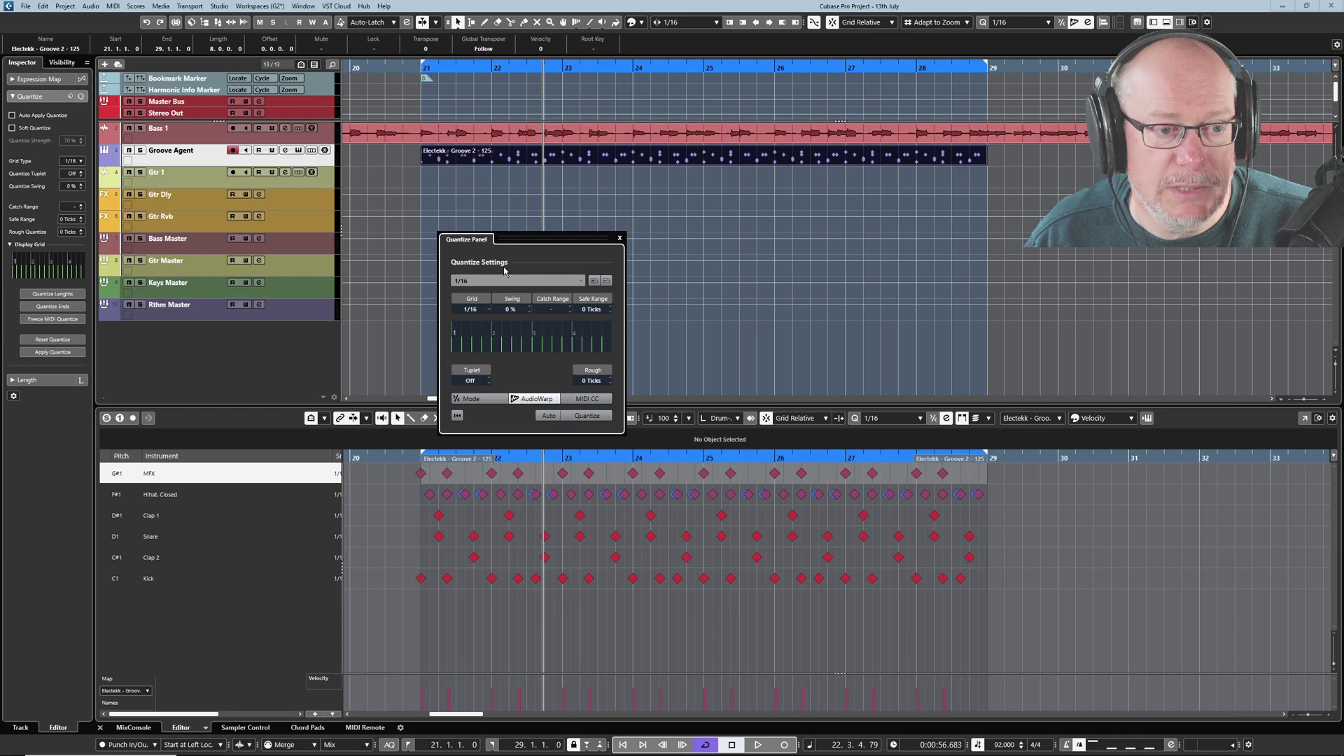
{"action": "left_click_drag", "start_coordinate": [609, 155], "coordinate": [542, 342]}
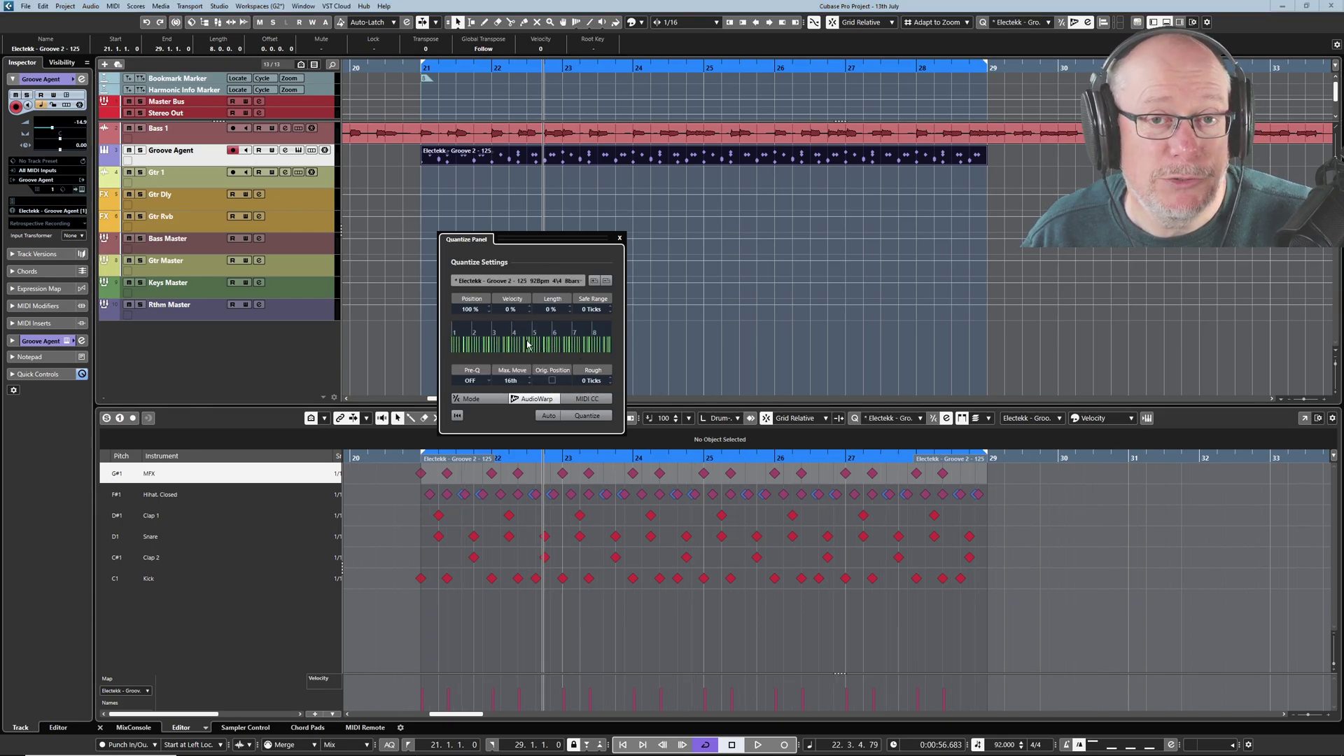
{"action": "left_click", "coordinate": [615, 134]}
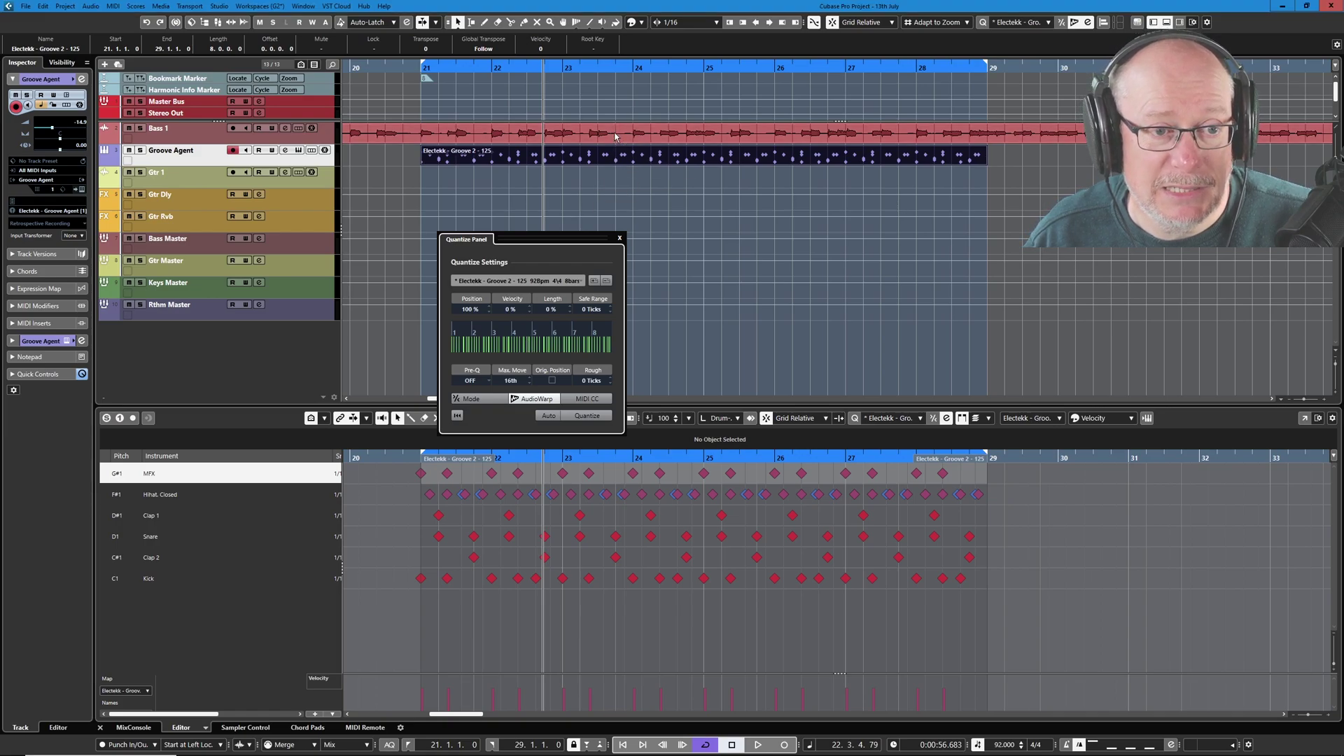
{"action": "scroll", "coordinate": [697, 523], "scroll_direction": "down", "scroll_amount": 4}
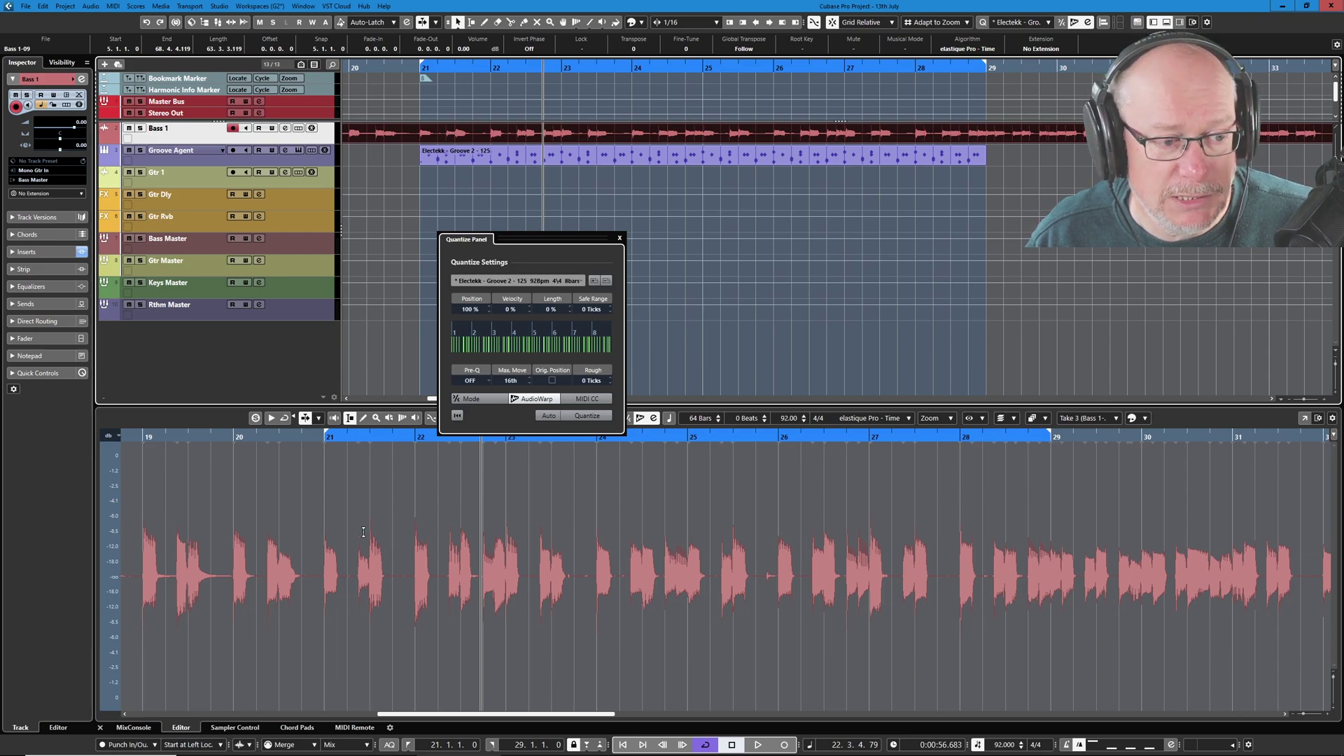
- Select bars 21–29 of the Bass 1 audio and quantize them to the extracted groove
{"action": "left_click_drag", "start_coordinate": [325, 508], "coordinate": [1050, 517]}
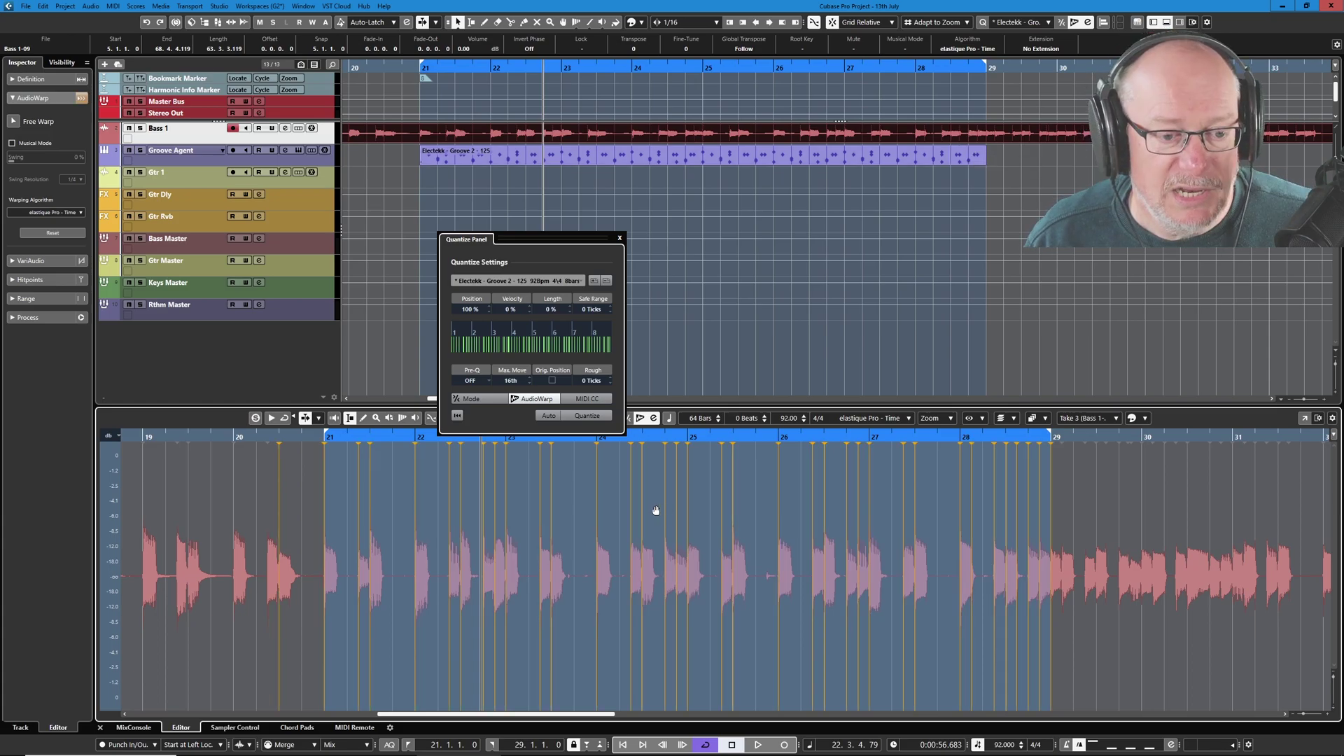
{"action": "key", "text": "q"}
{"action": "scroll", "coordinate": [687, 488], "scroll_direction": "up", "scroll_amount": 3}
{"action": "scroll", "coordinate": [687, 488], "scroll_direction": "up", "scroll_amount": 3}
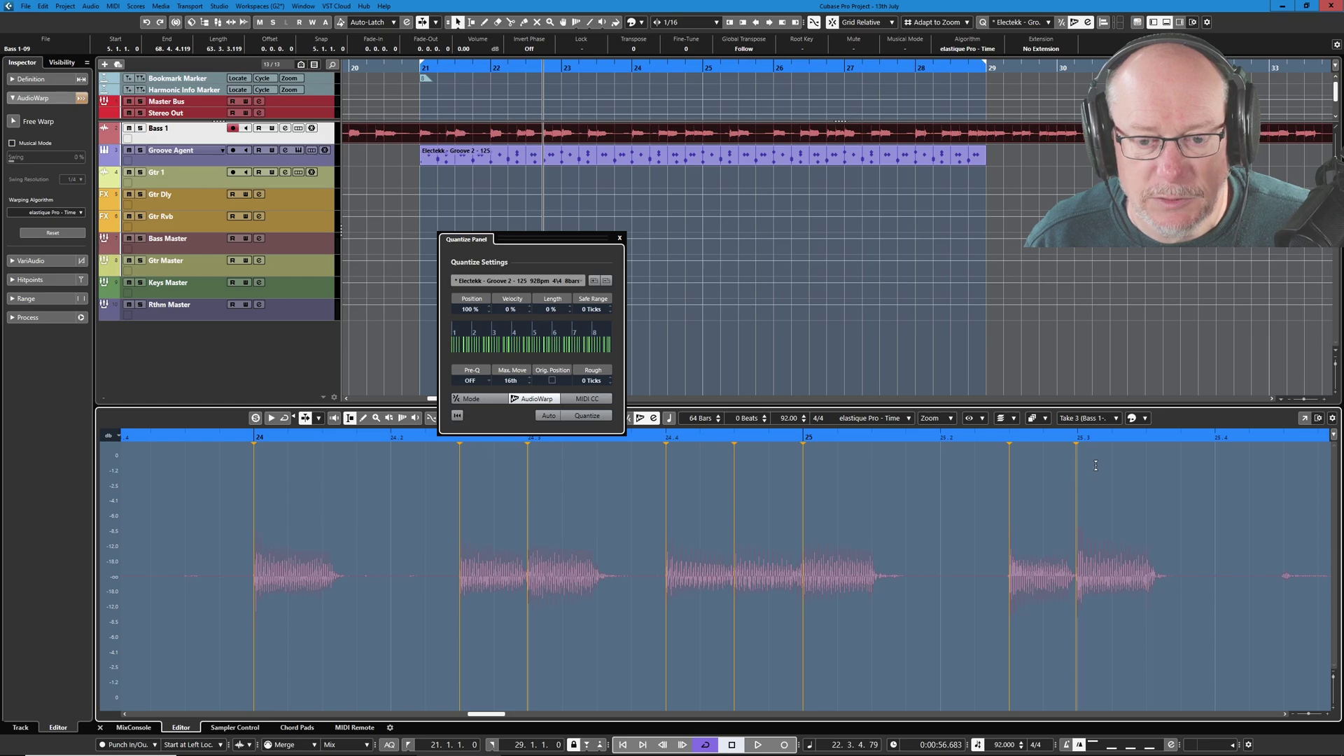
{"action": "scroll", "coordinate": [1093, 467], "scroll_direction": "up", "scroll_amount": 3}
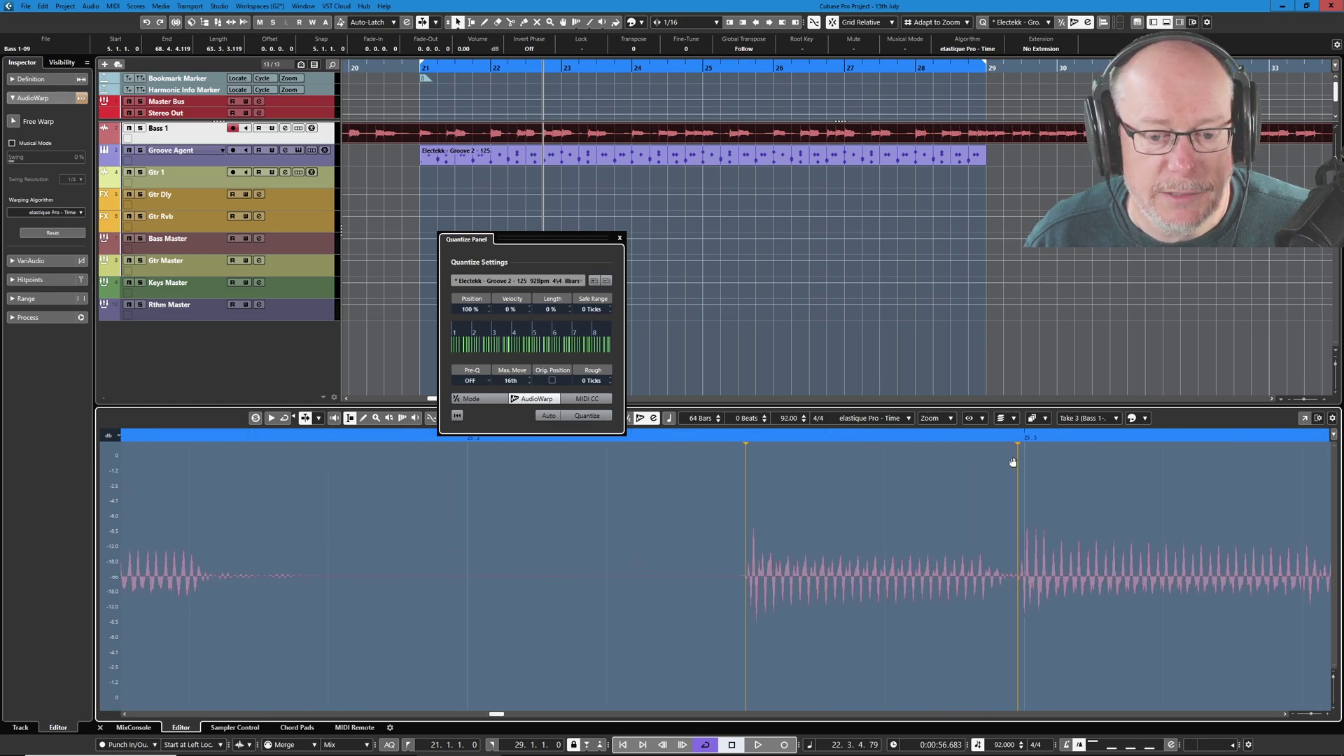
{"action": "scroll", "coordinate": [363, 528], "scroll_direction": "down", "scroll_amount": 10}
- Play back the quantized bass, then clear the range selection
{"action": "key", "text": "space"}
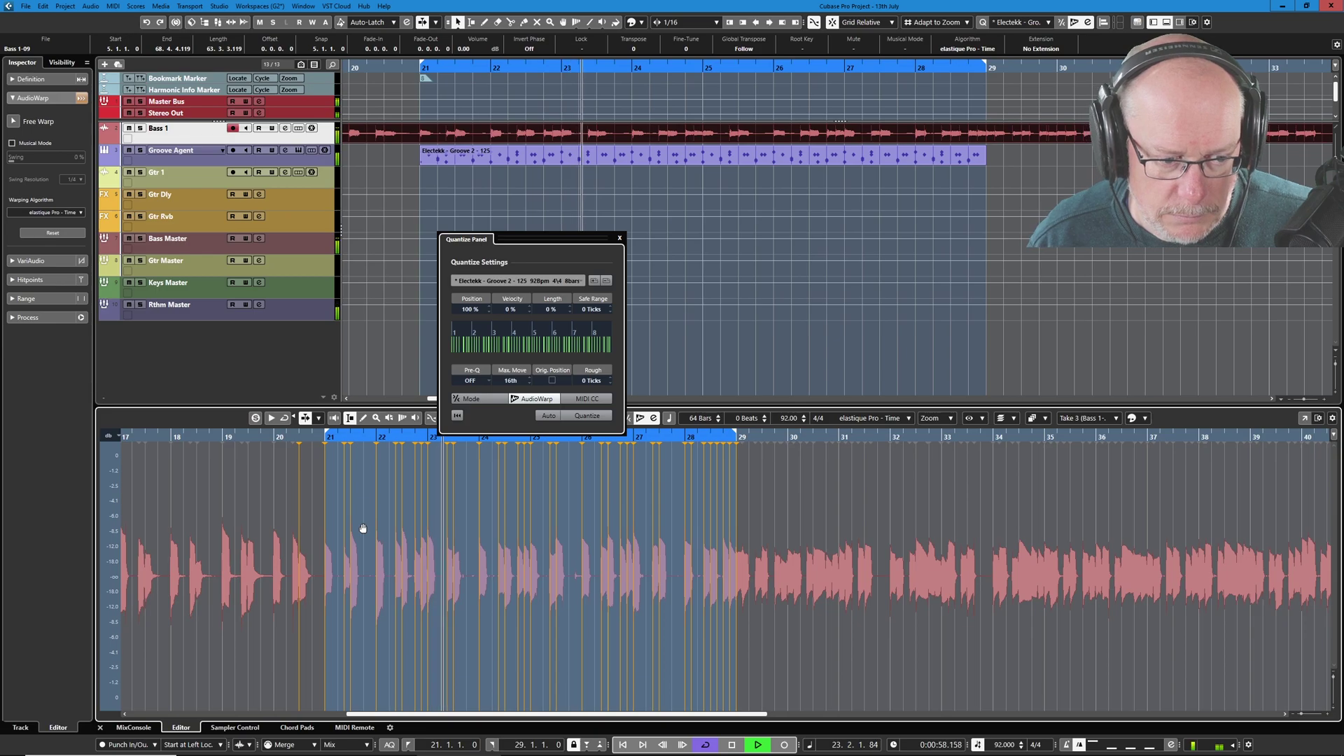
{"action": "scroll", "coordinate": [460, 586], "scroll_direction": "up", "scroll_amount": 5}
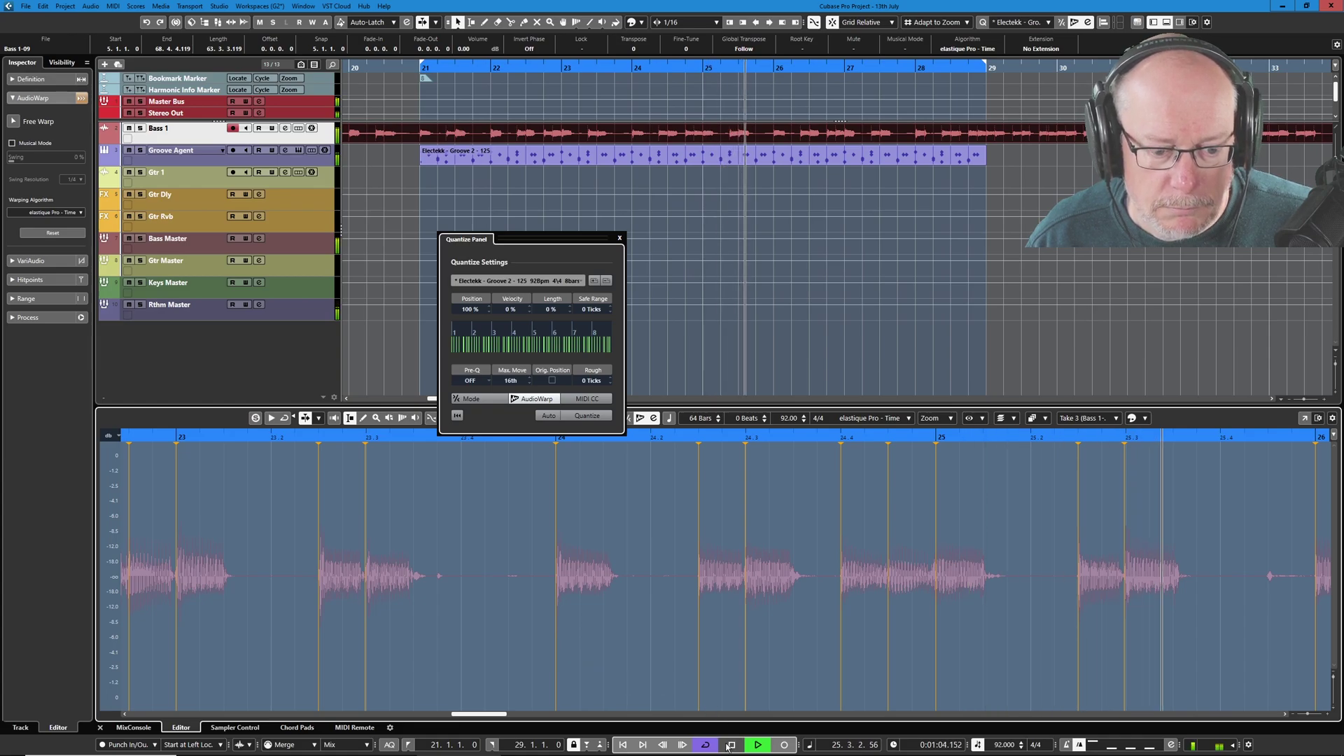
{"action": "key", "text": "space"}
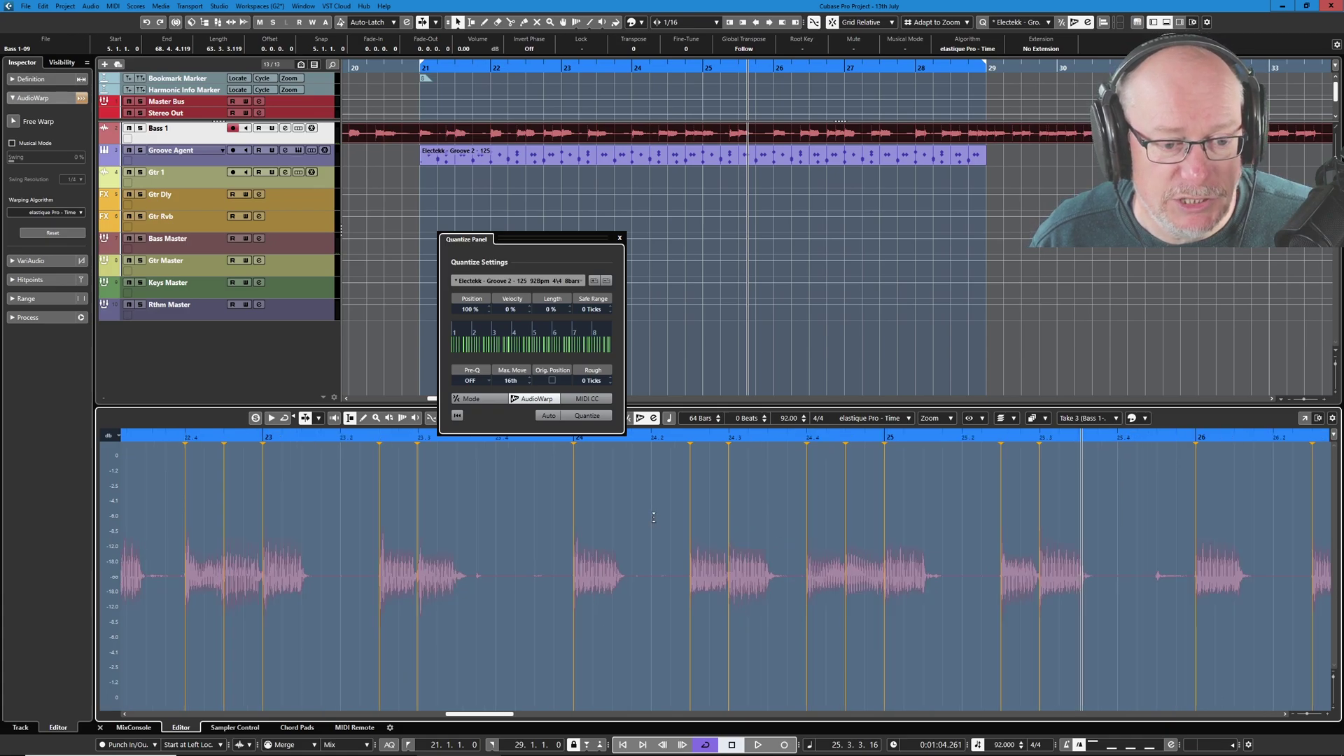
{"action": "scroll", "coordinate": [655, 521], "scroll_direction": "down", "scroll_amount": 1}
{"action": "left_click", "coordinate": [616, 532]}
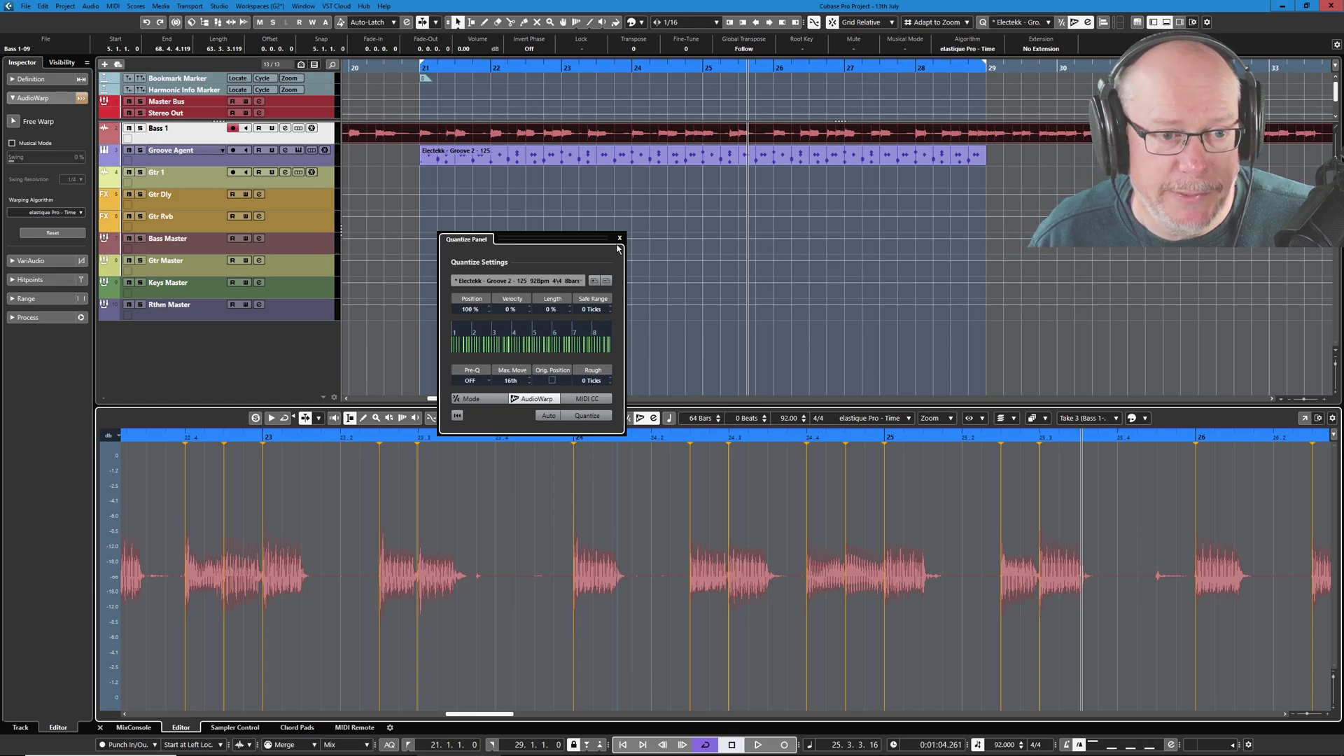
- Save the Electekk groove as a quantize preset and check it in the preset list
{"action": "left_click", "coordinate": [594, 281]}
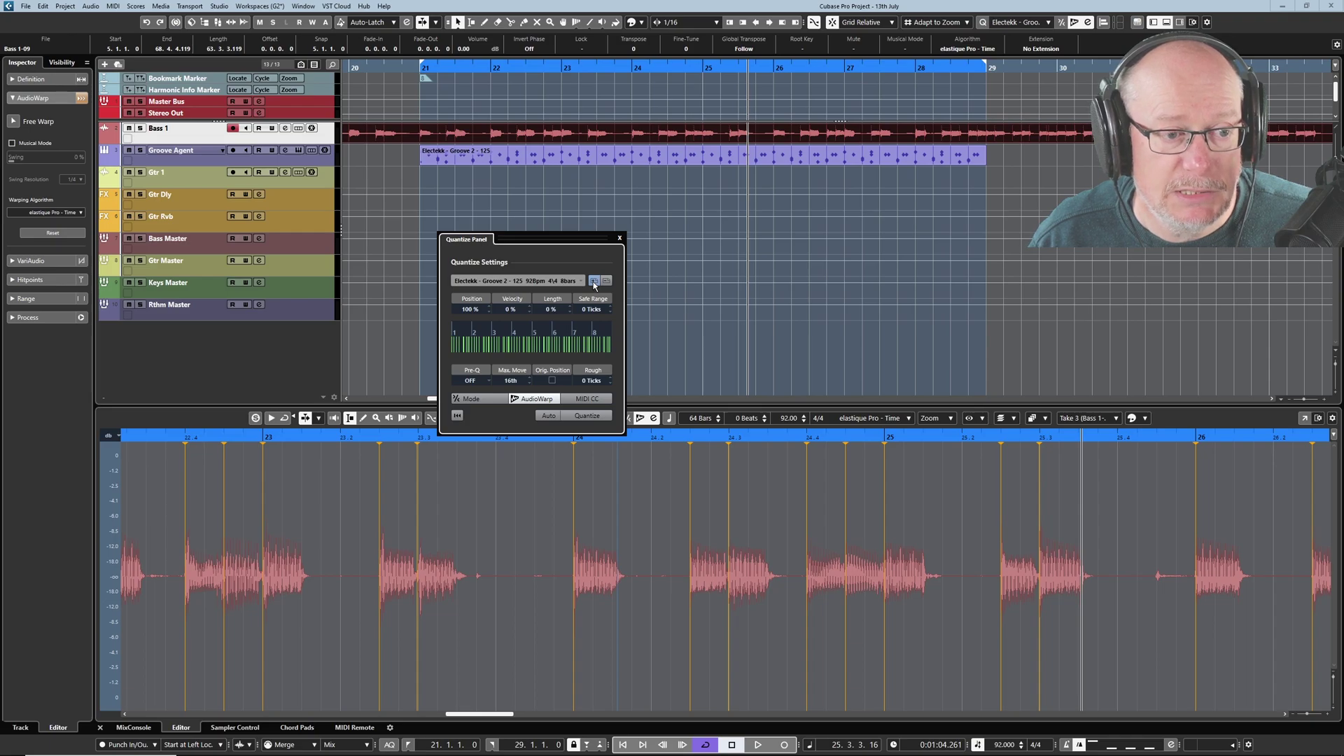
{"action": "left_click", "coordinate": [580, 281]}
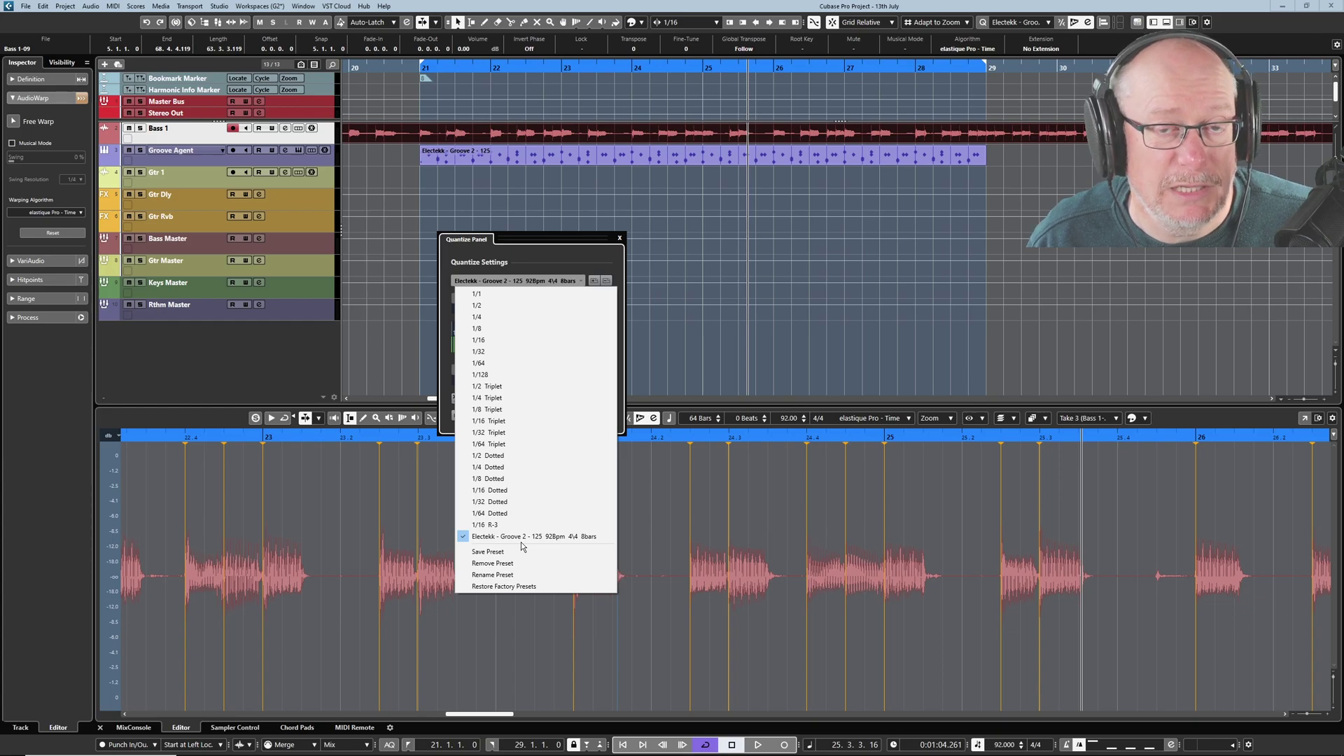
{"action": "left_click", "coordinate": [619, 239]}
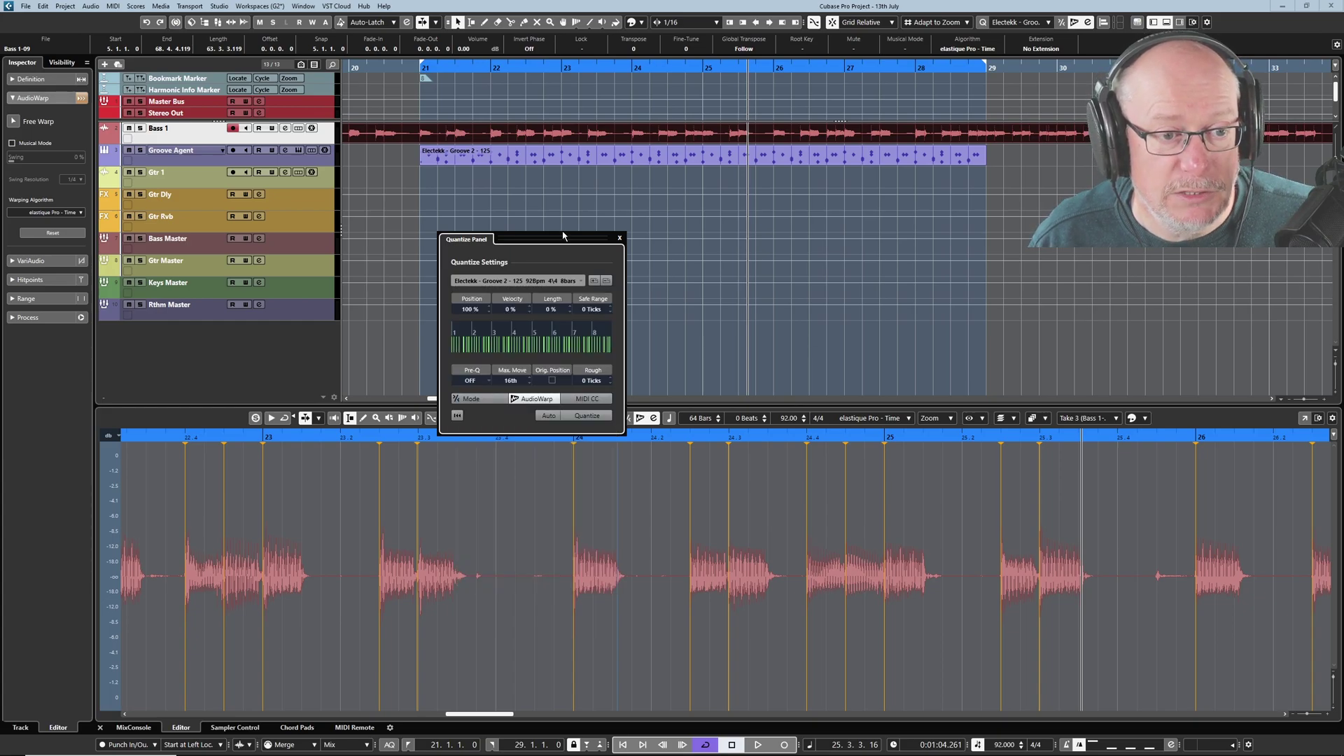
- Close the quantize panel, zoom out and set the loop range from bar 53 to 61
{"action": "left_click", "coordinate": [619, 239]}
{"action": "key", "text": "shift+f"}
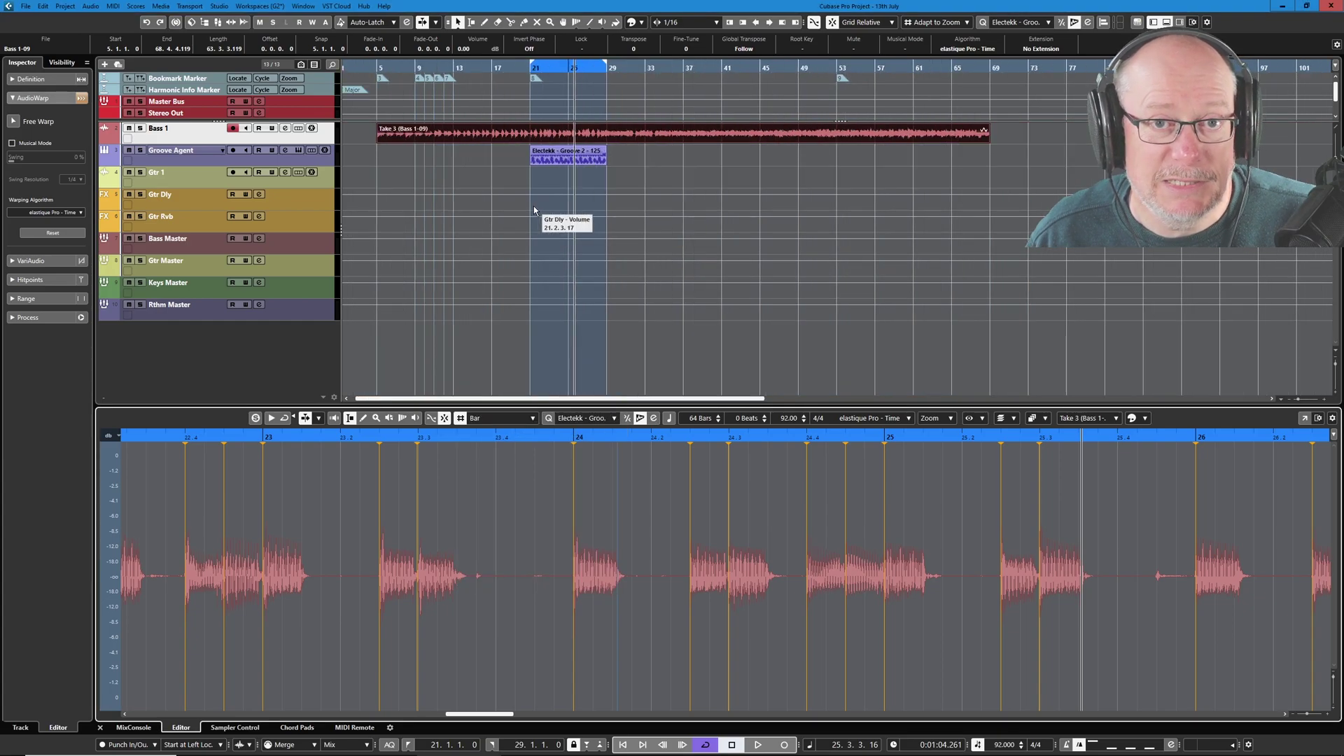
{"action": "scroll", "coordinate": [959, 160], "scroll_direction": "up", "scroll_amount": 4}
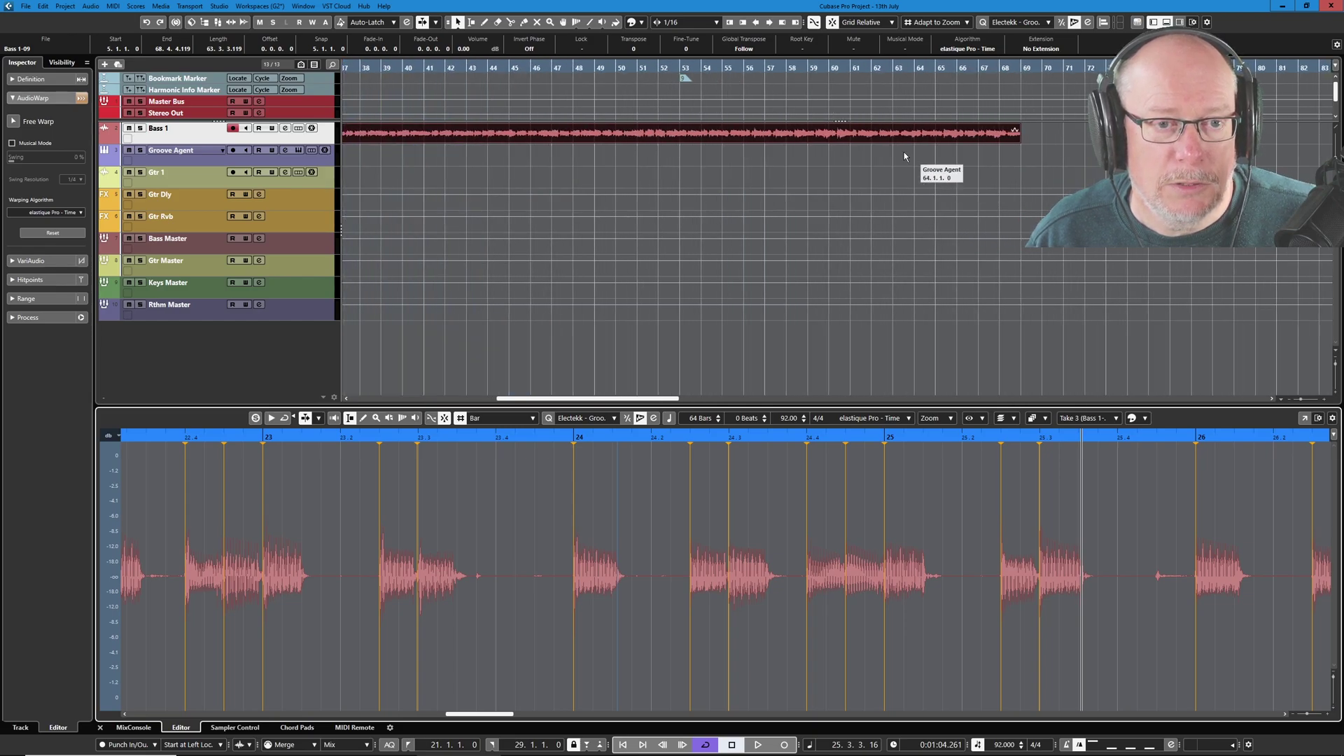
{"action": "left_click", "coordinate": [685, 60]}
{"action": "left_click_drag", "start_coordinate": [685, 60], "coordinate": [855, 60]}
{"action": "scroll", "coordinate": [904, 174], "scroll_direction": "up", "scroll_amount": 3}
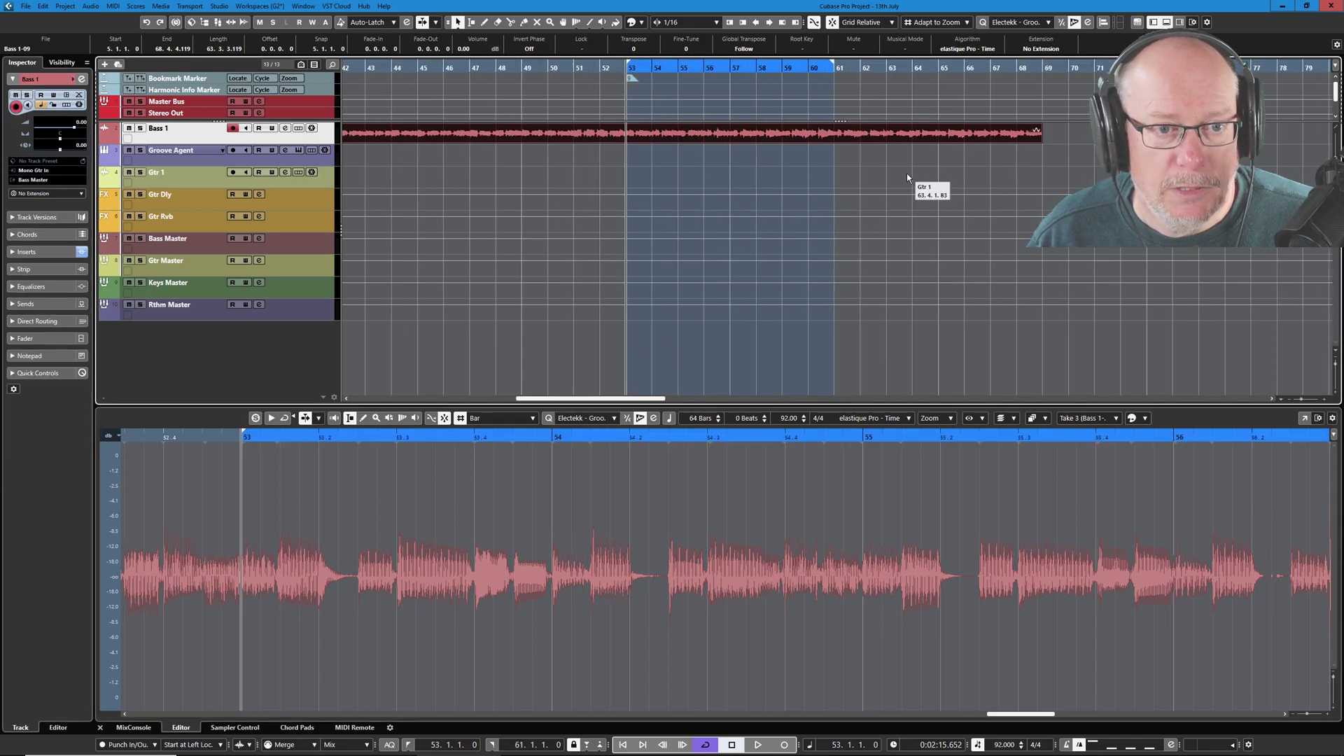
{"action": "scroll", "coordinate": [902, 175], "scroll_direction": "up", "scroll_amount": 1}
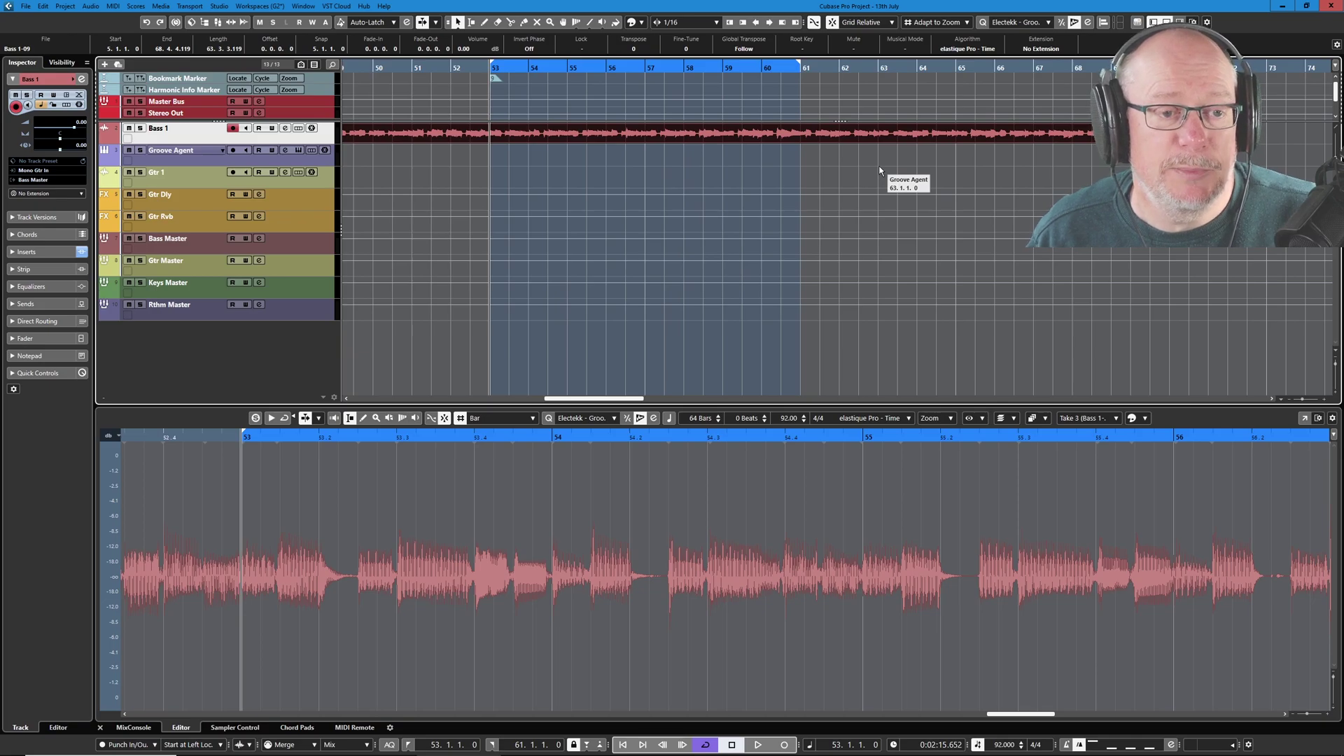
- Audition the bass alone with Groove Agent muted, return to bar 53, then unmute Groove Agent
{"action": "left_click", "coordinate": [129, 152]}
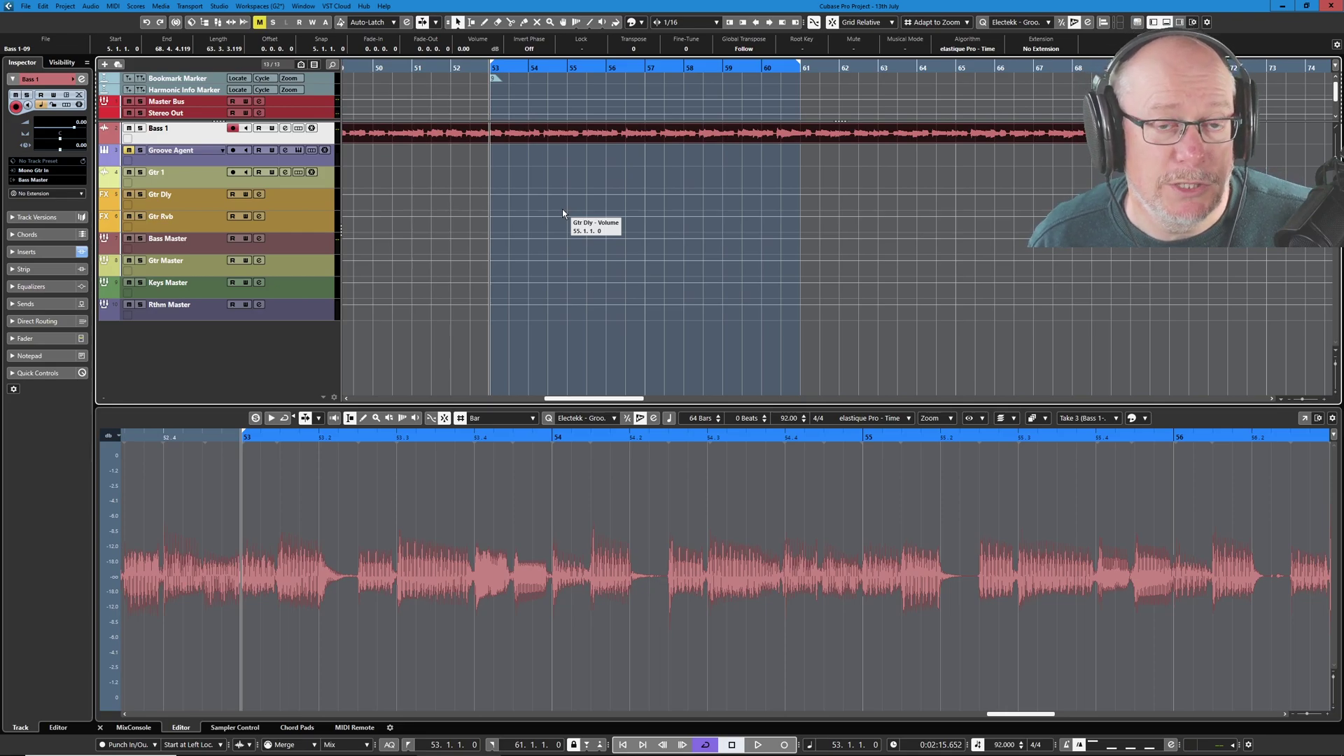
{"action": "key", "text": "space"}
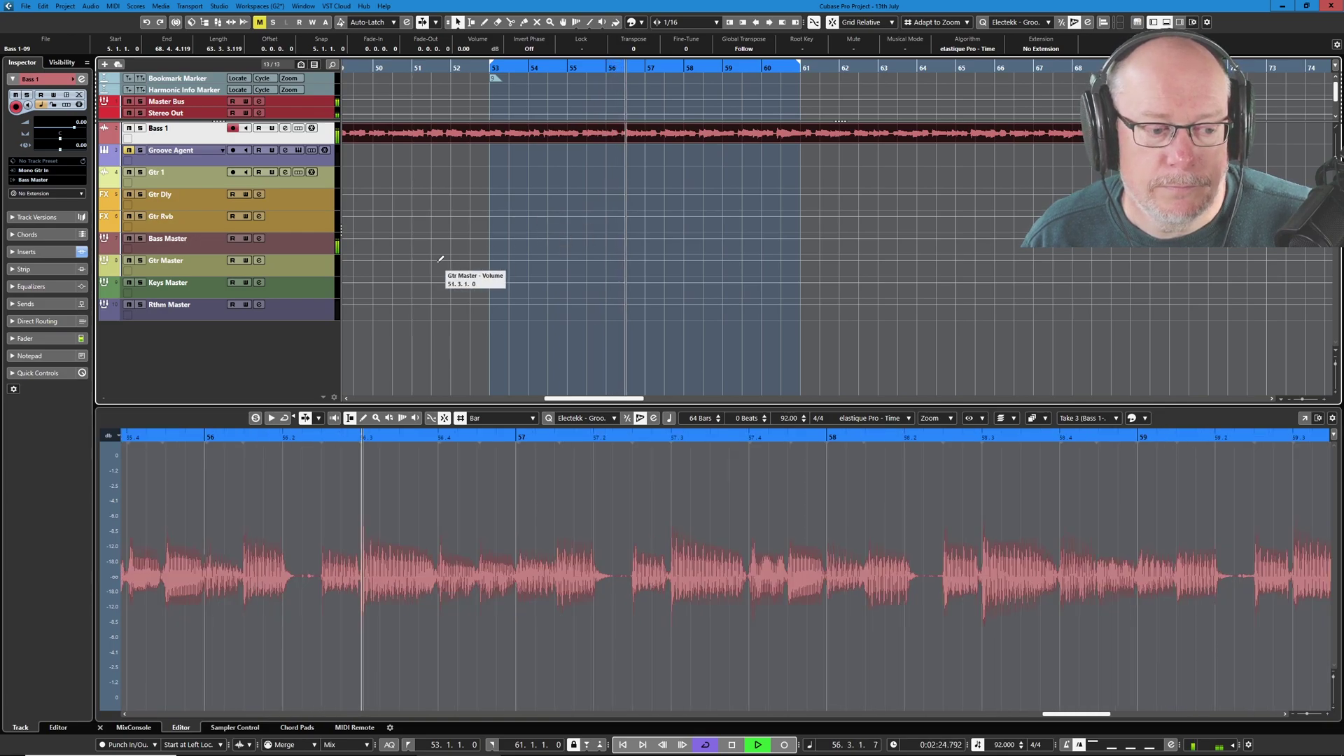
{"action": "key", "text": "space"}
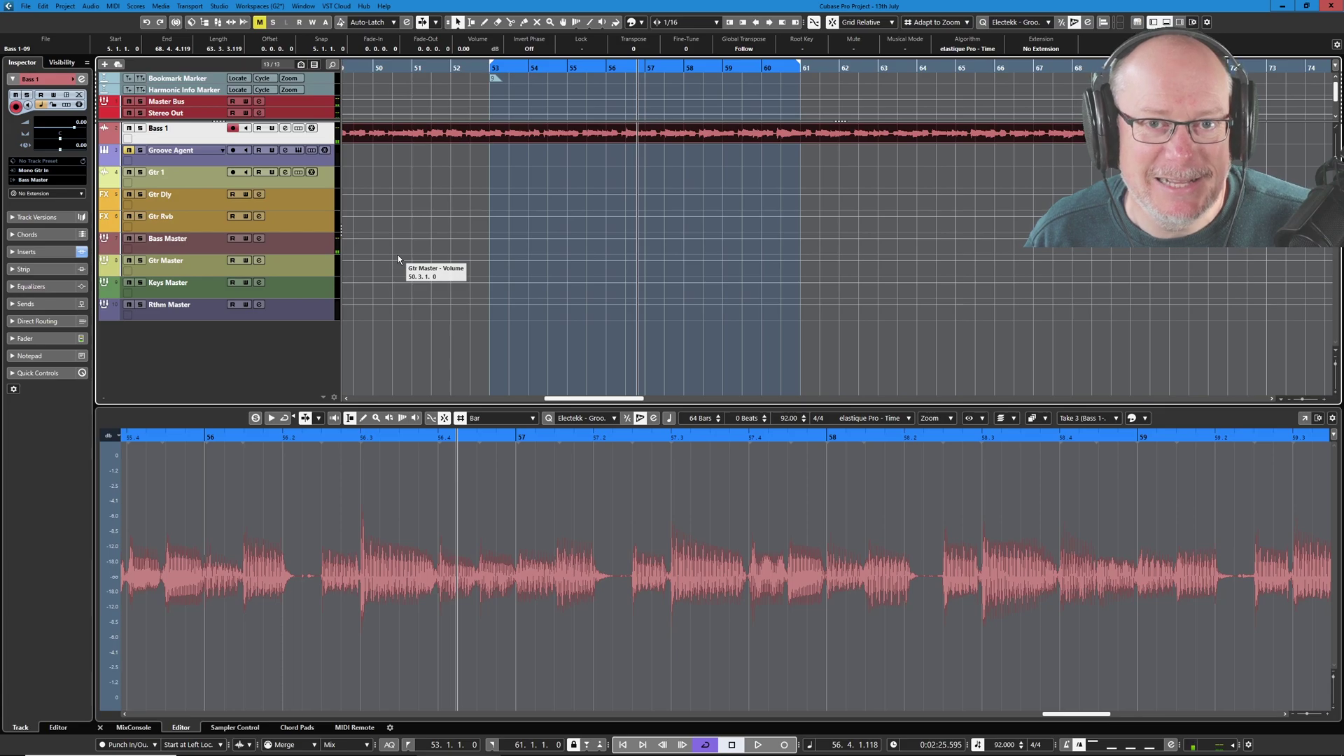
{"action": "key", "text": "KP_1"}
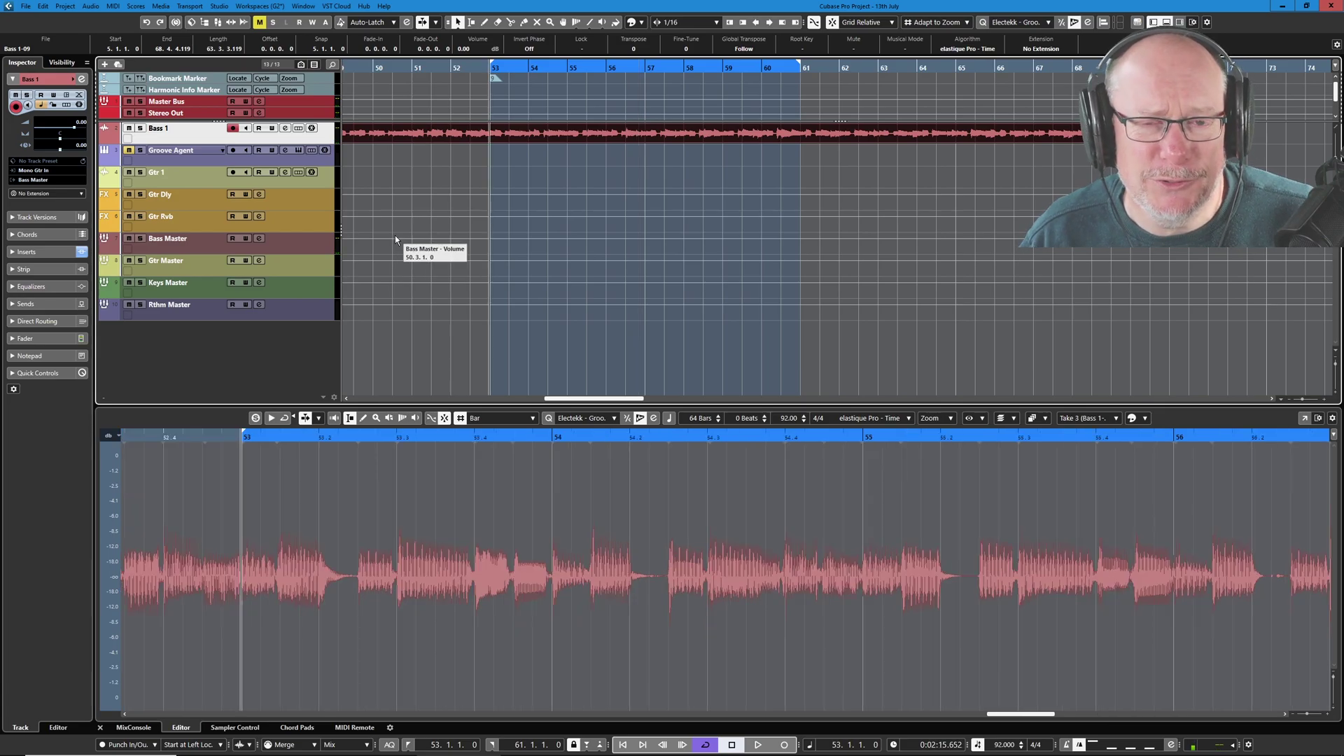
{"action": "key", "text": "alt+m"}
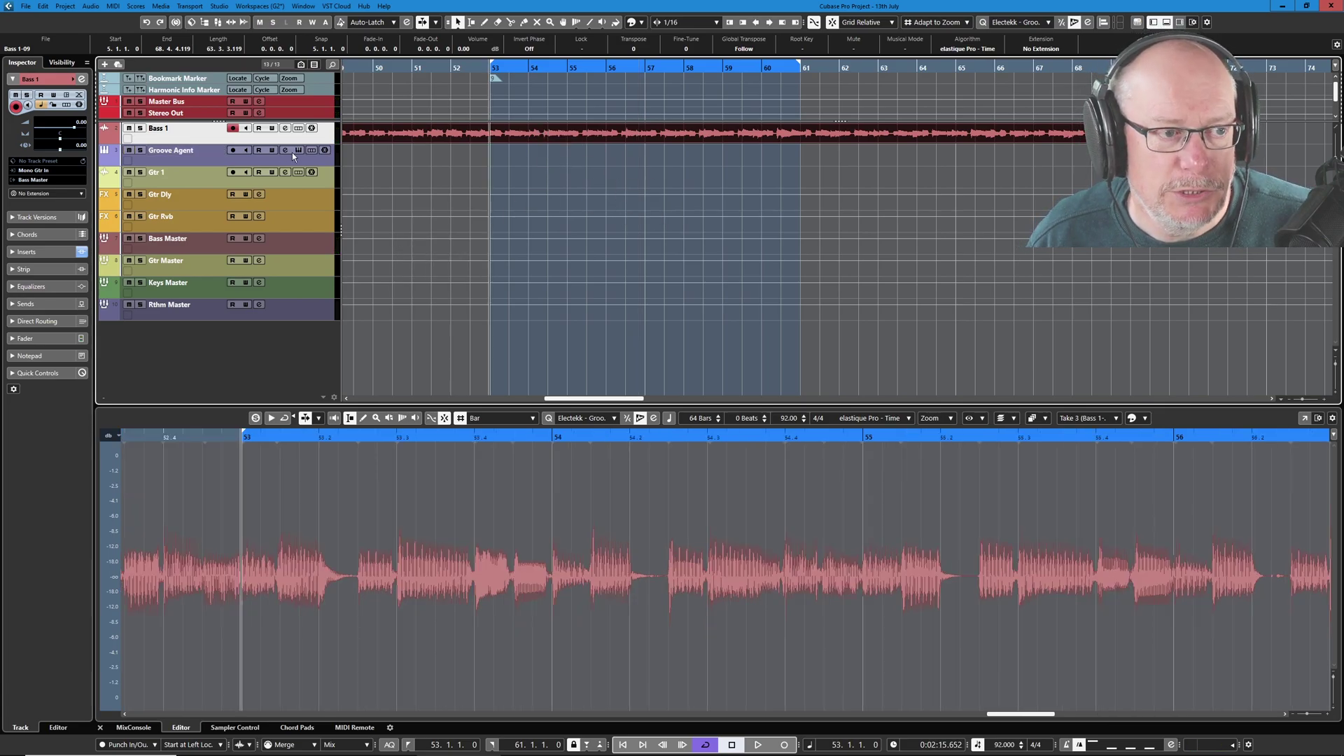
- In Groove Agent 5, choose Load Pattern Group for empty bank 3 and expand Neuro Mindset
{"action": "left_click", "coordinate": [299, 150]}
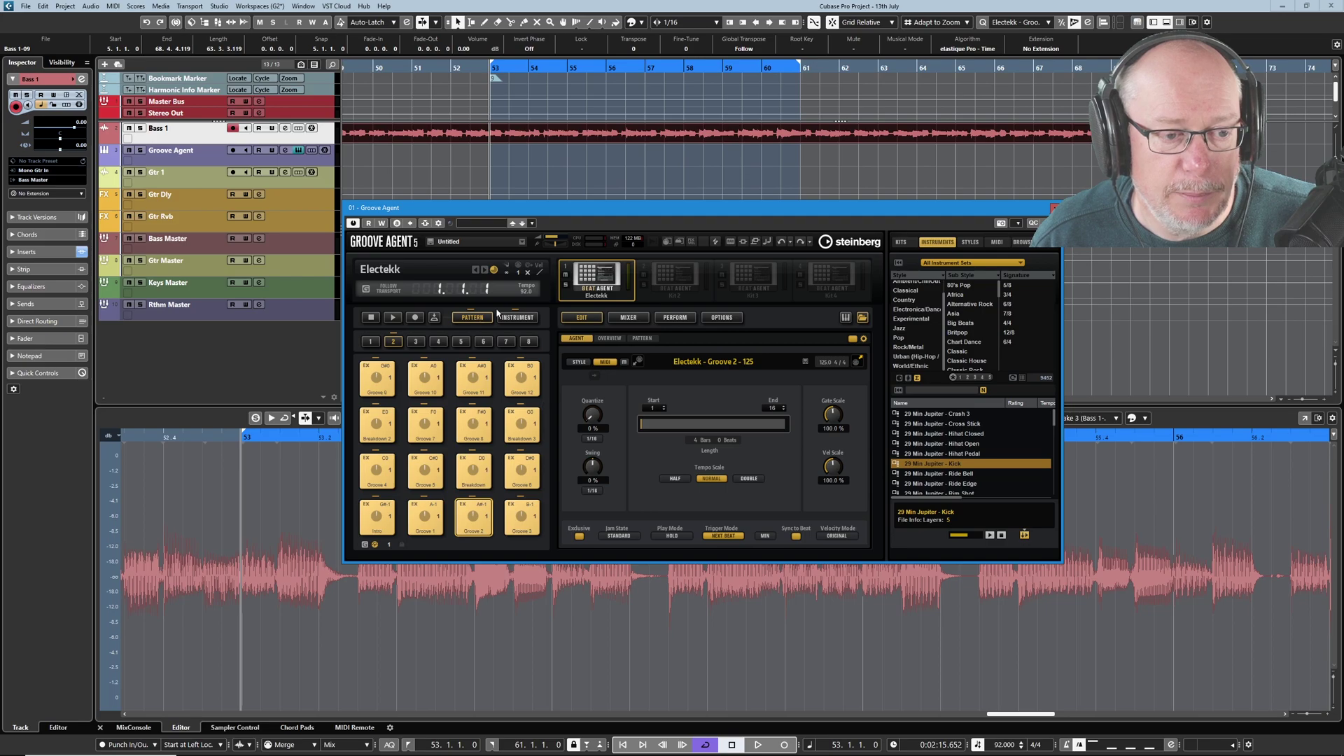
{"action": "left_click", "coordinate": [417, 343]}
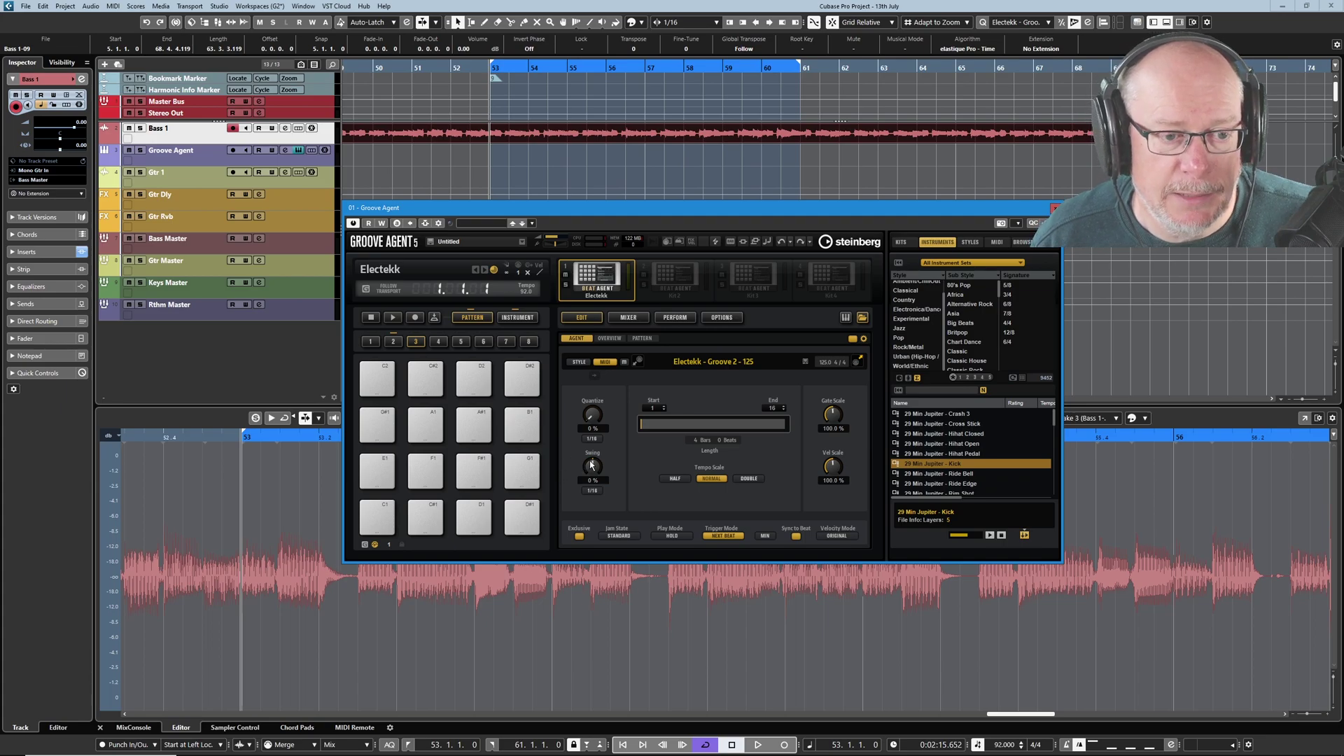
{"action": "right_click", "coordinate": [592, 274]}
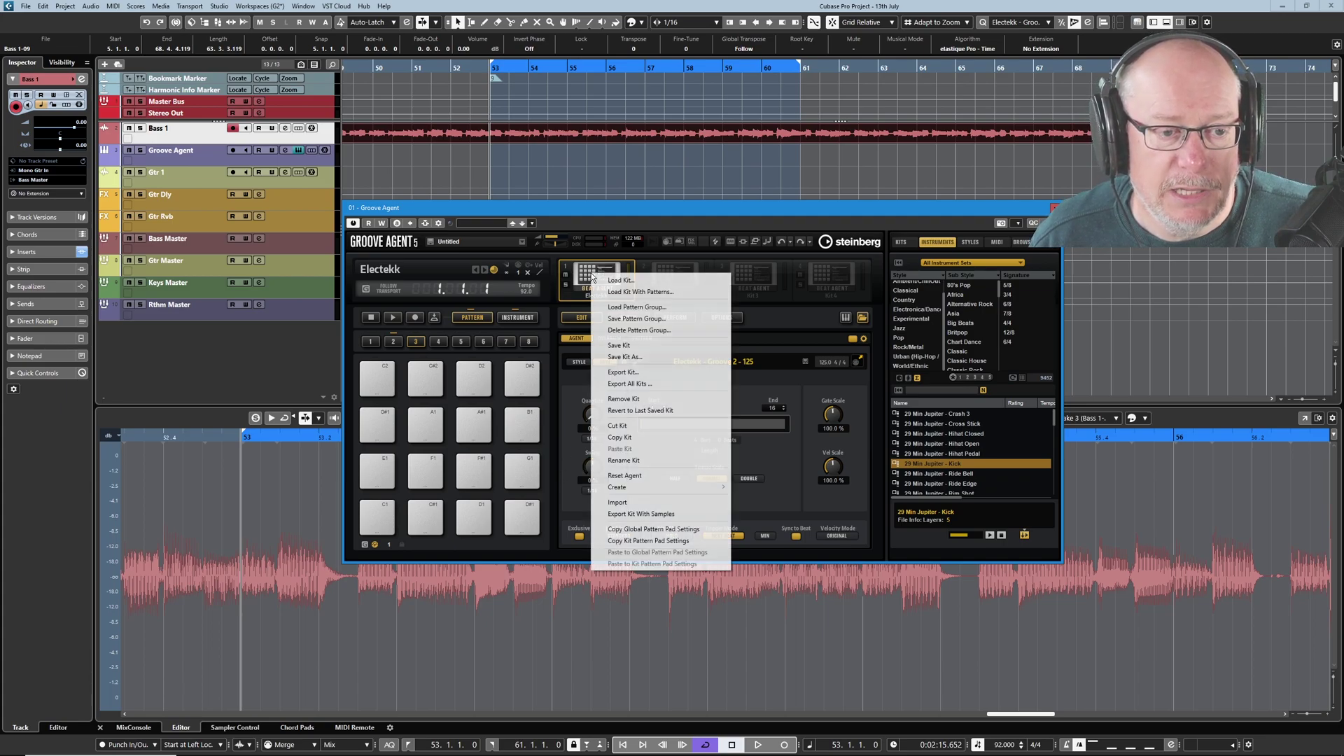
{"action": "left_click", "coordinate": [628, 308]}
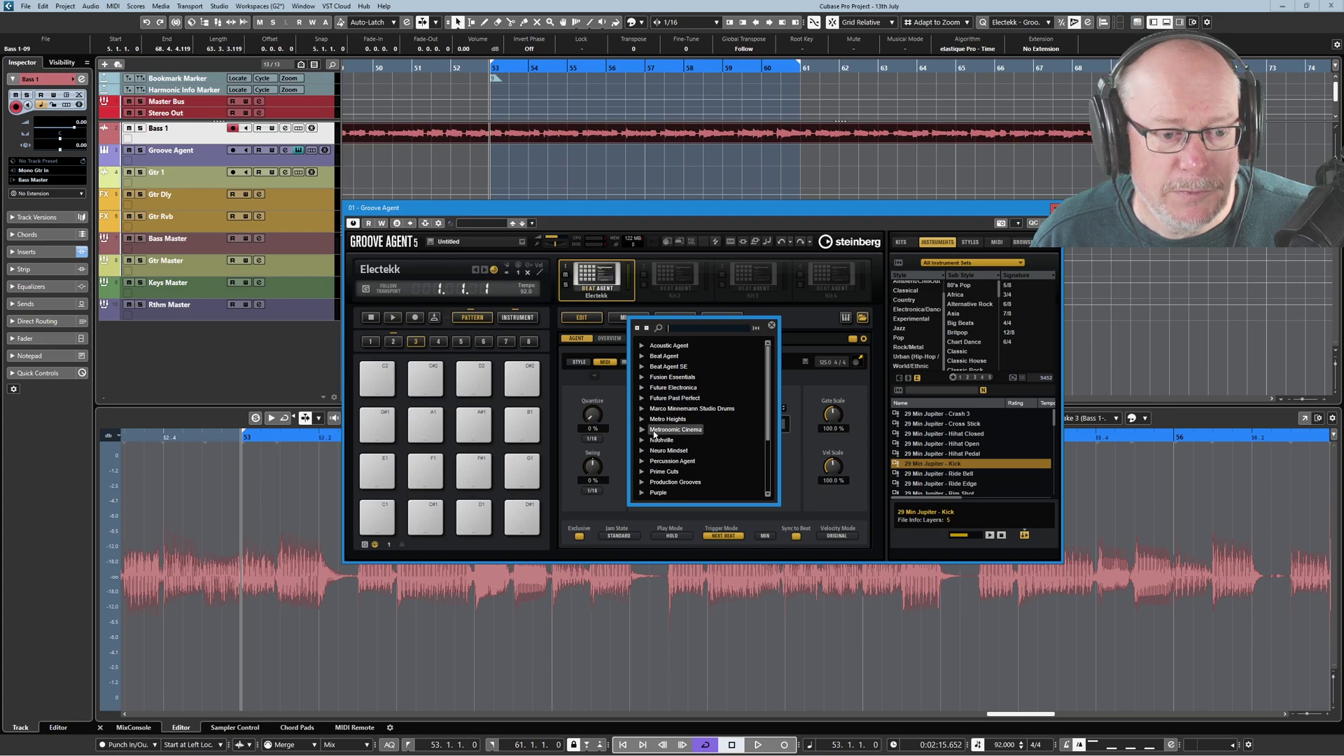
{"action": "left_click", "coordinate": [643, 451]}
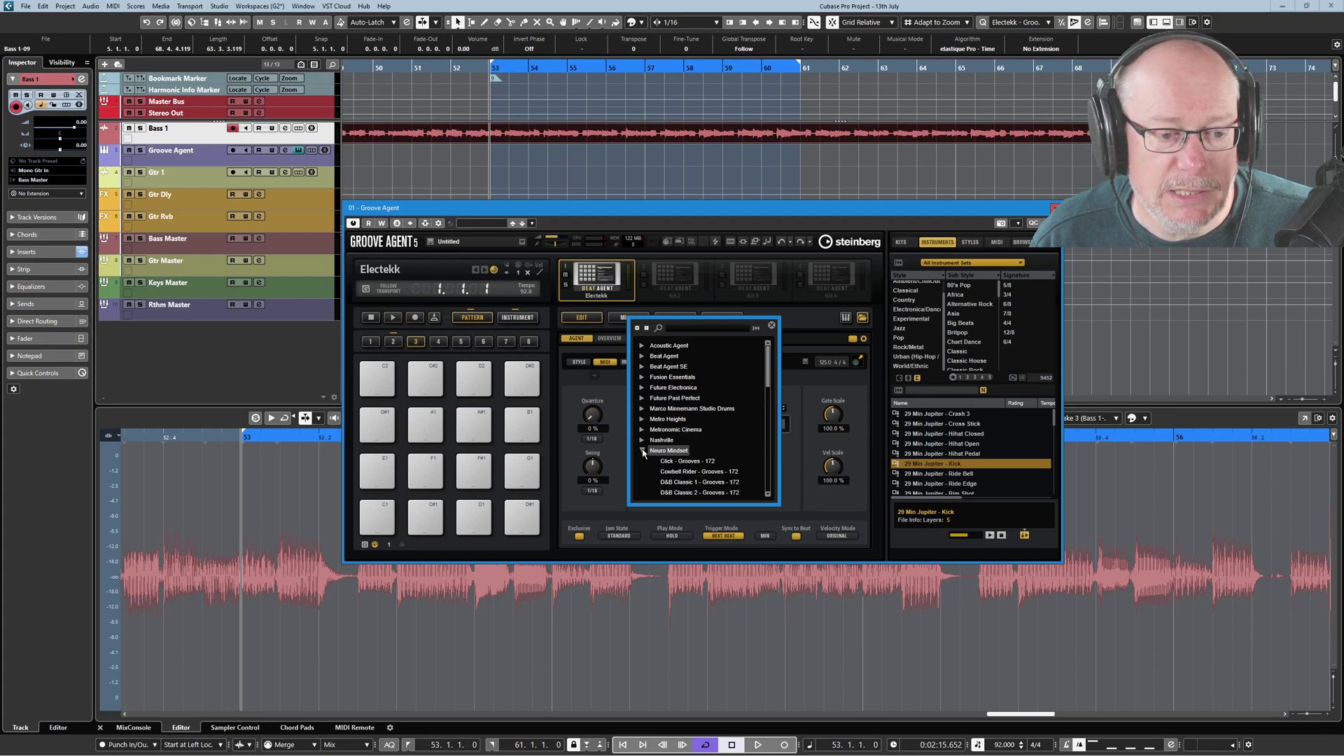
{"action": "scroll", "coordinate": [638, 454], "scroll_direction": "down", "scroll_amount": 3}
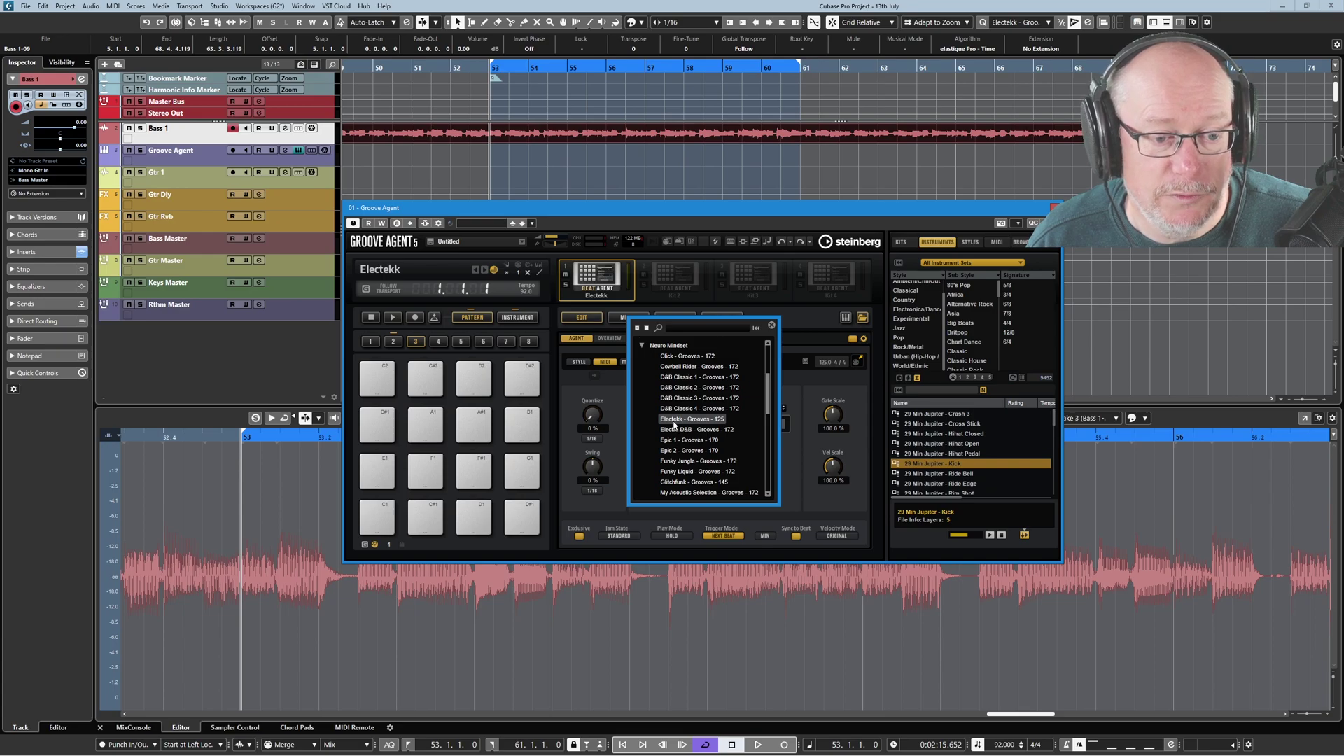
{"action": "scroll", "coordinate": [698, 405], "scroll_direction": "down", "scroll_amount": 2}
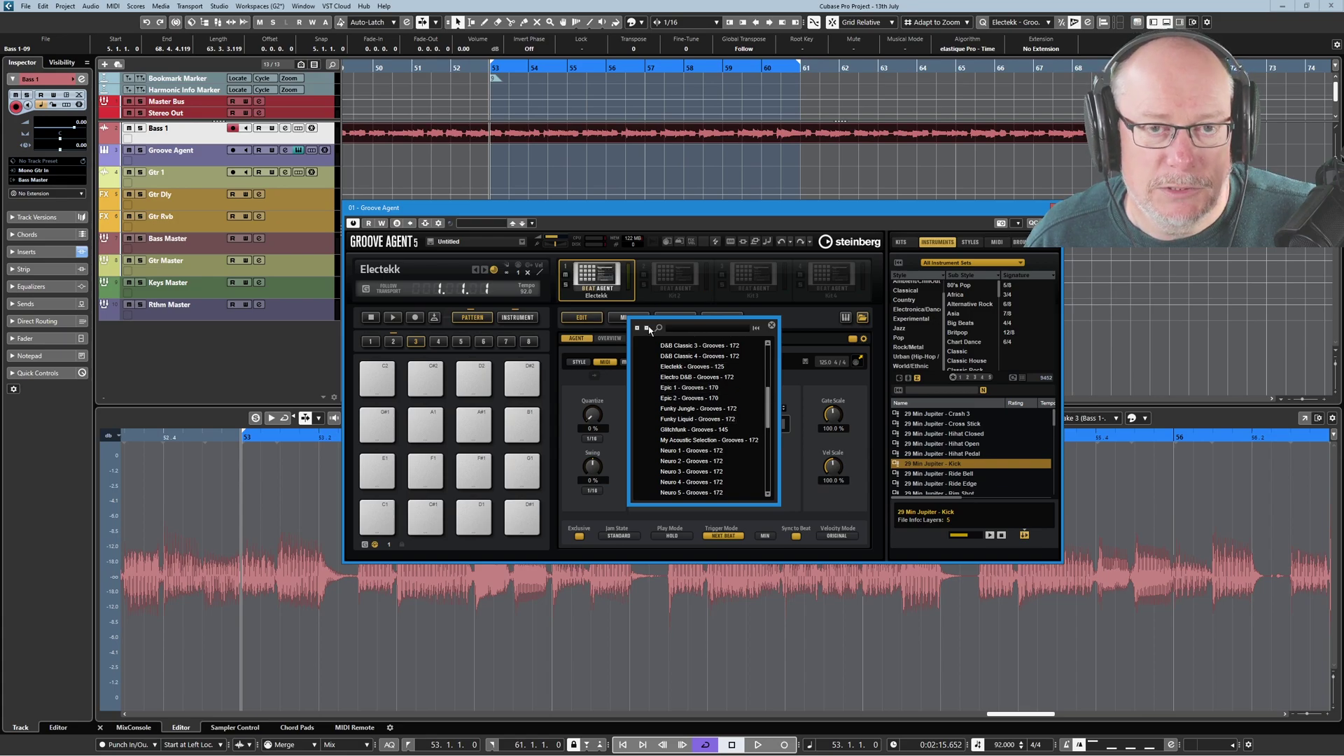
- Load the Epic 1 - Grooves - 170 pattern group and audition its Groove 1 pad
{"action": "left_click", "coordinate": [680, 389]}
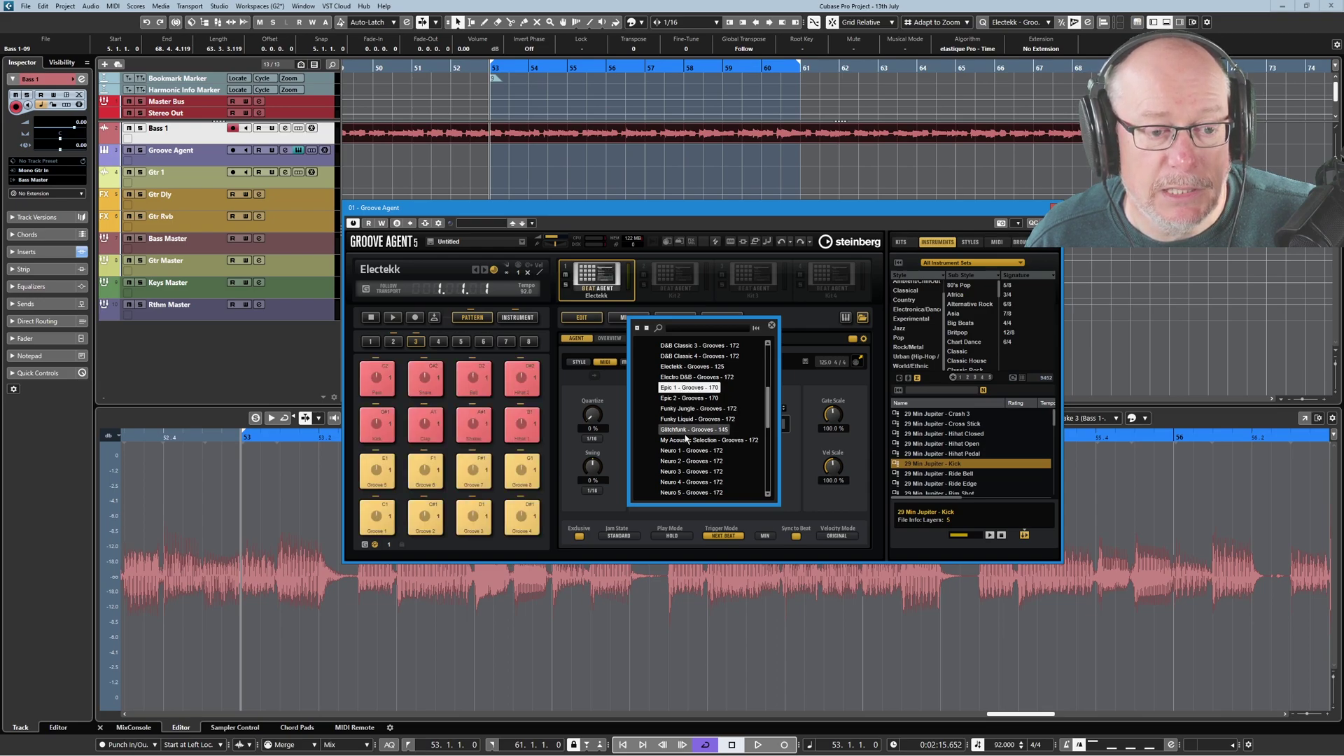
{"action": "left_click", "coordinate": [772, 327]}
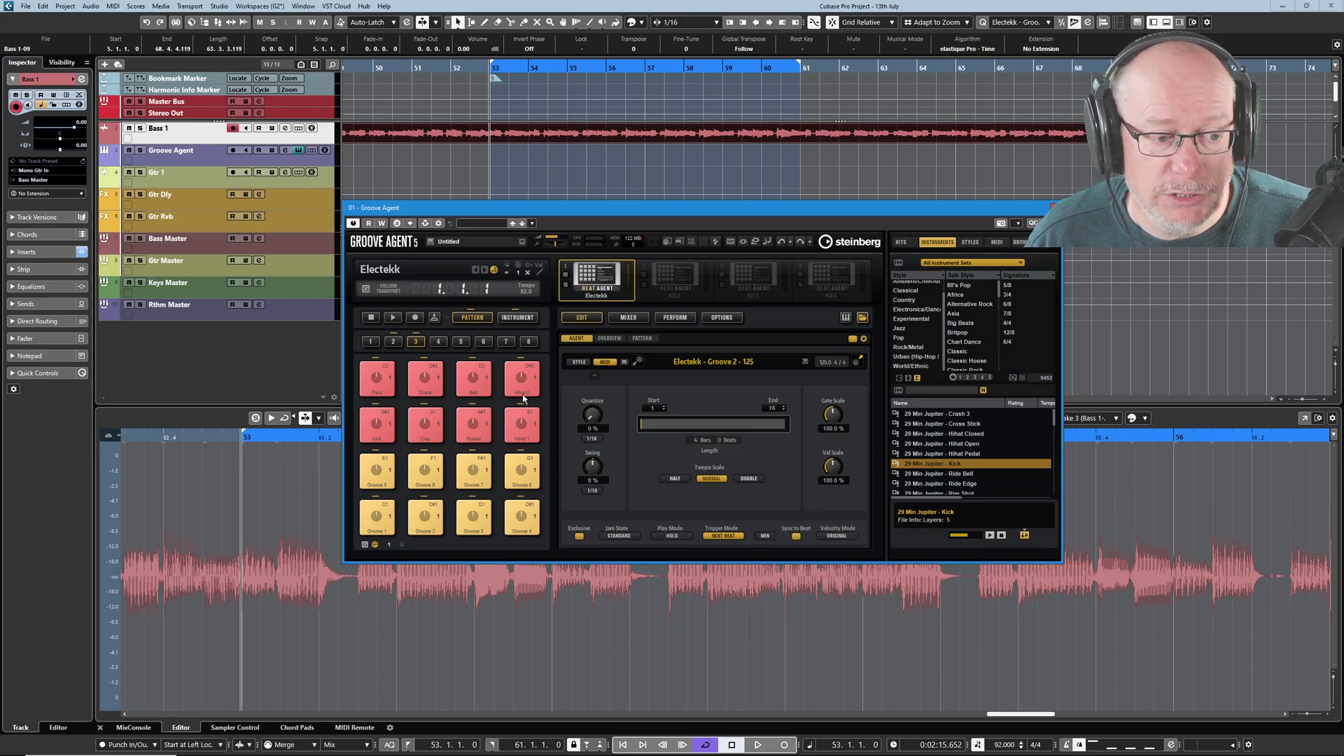
{"action": "left_click", "coordinate": [389, 525]}
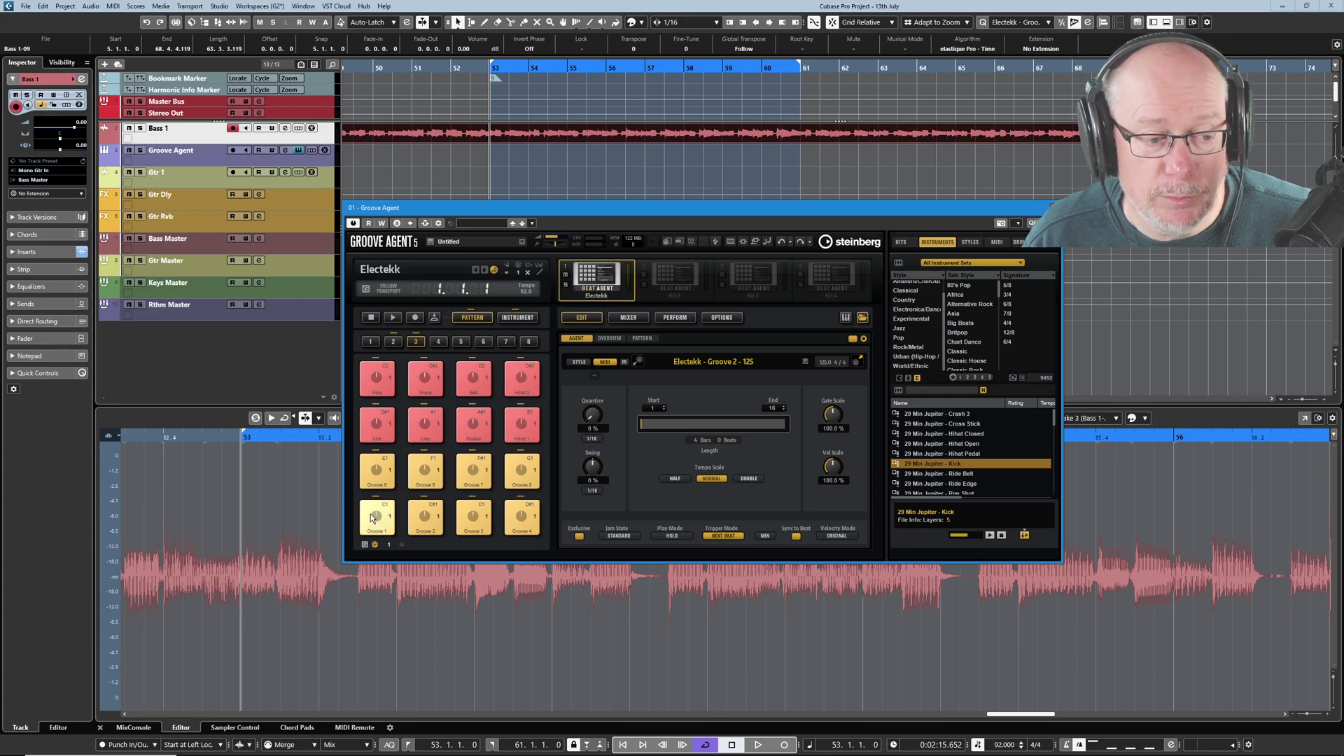
{"action": "left_click", "coordinate": [371, 514]}
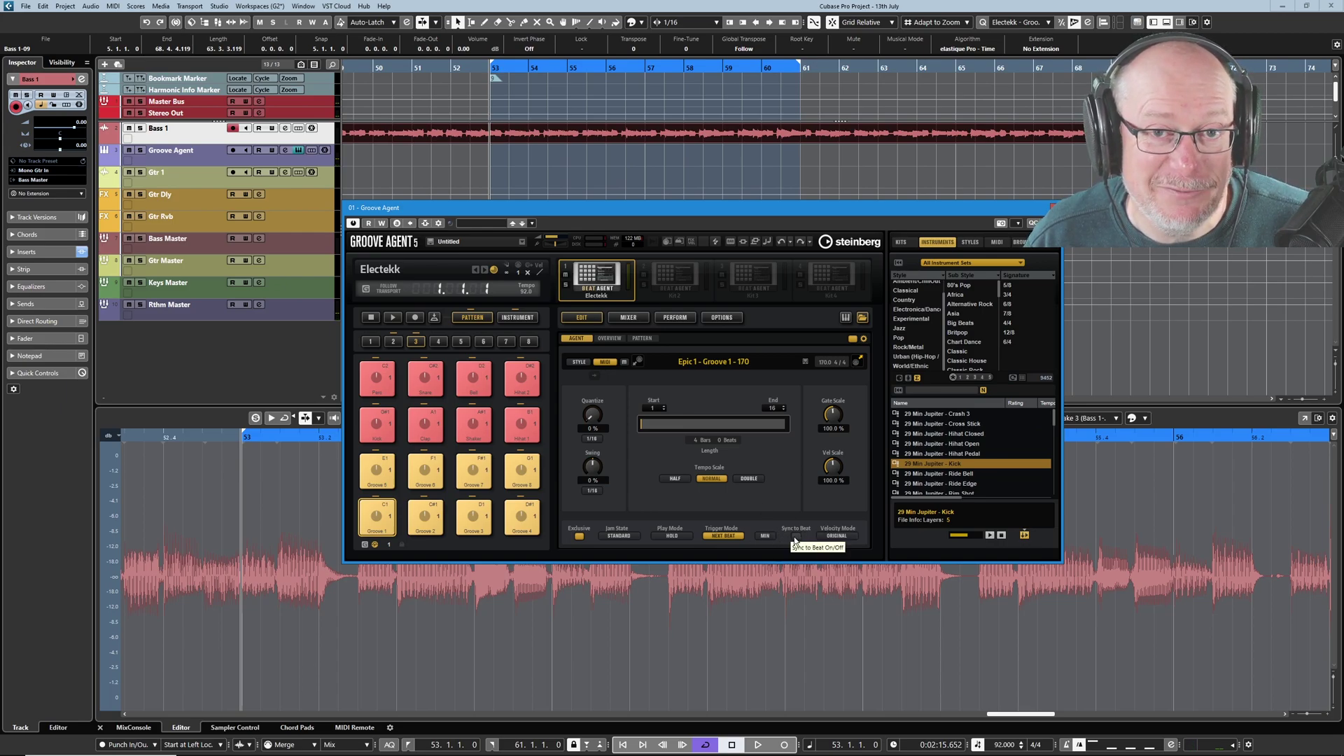
- Turn on Sync to Beat and Exclusive for all groove pads, then choose Epic 1 Groove 1
{"action": "right_click", "coordinate": [527, 465]}
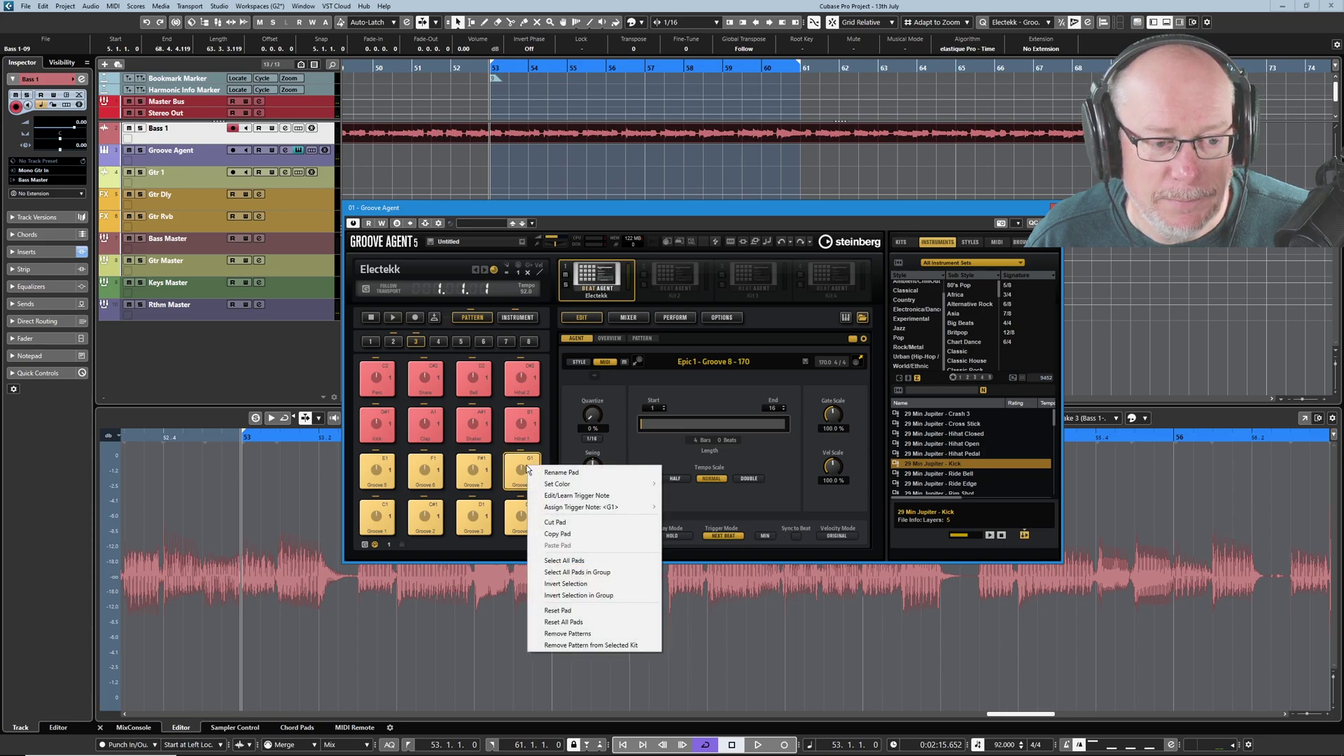
{"action": "left_click", "coordinate": [572, 556]}
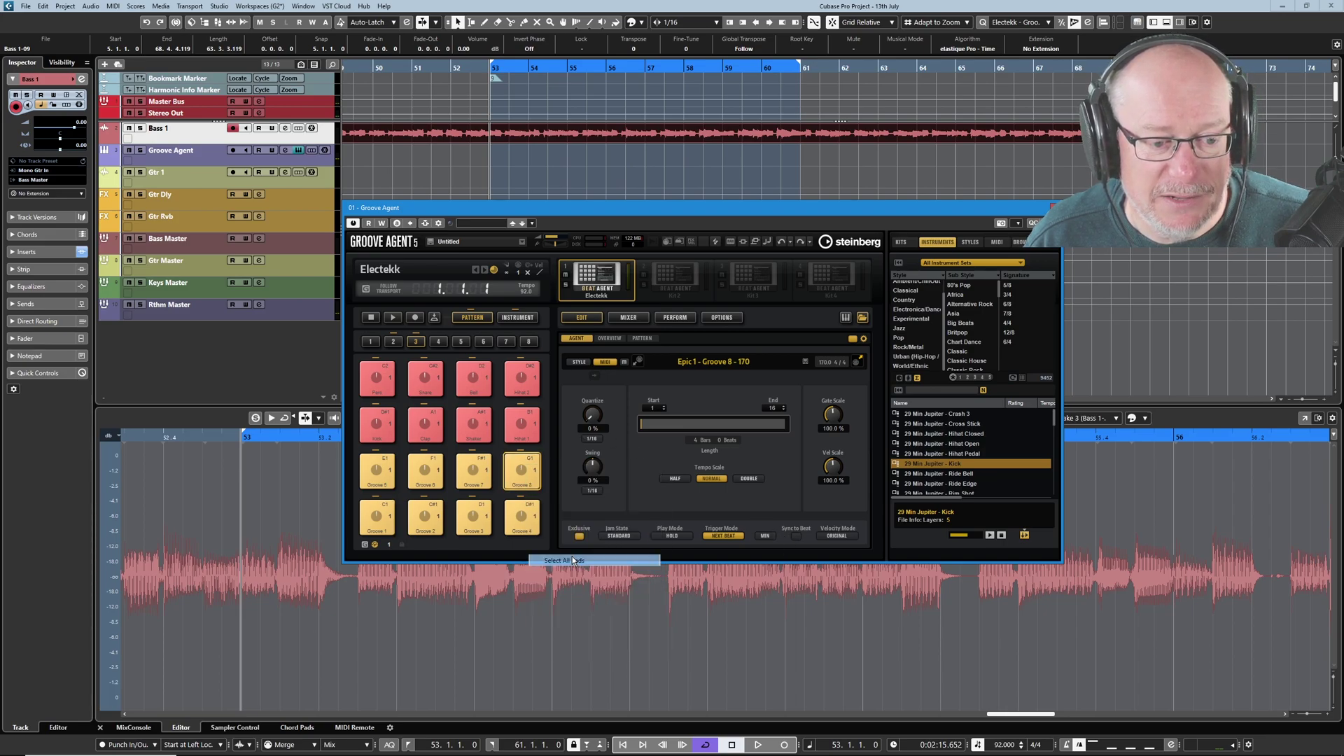
{"action": "left_click", "coordinate": [796, 536]}
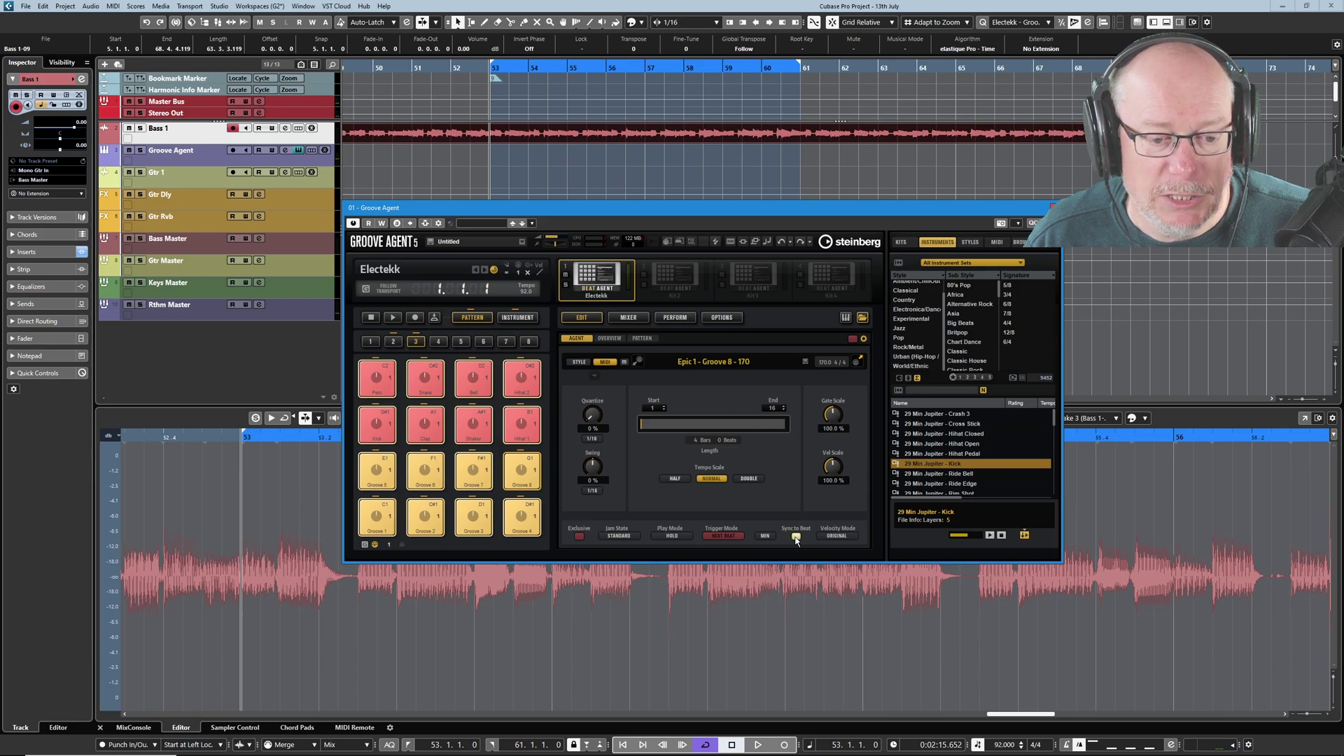
{"action": "left_click", "coordinate": [579, 536]}
{"action": "left_click", "coordinate": [579, 536]}
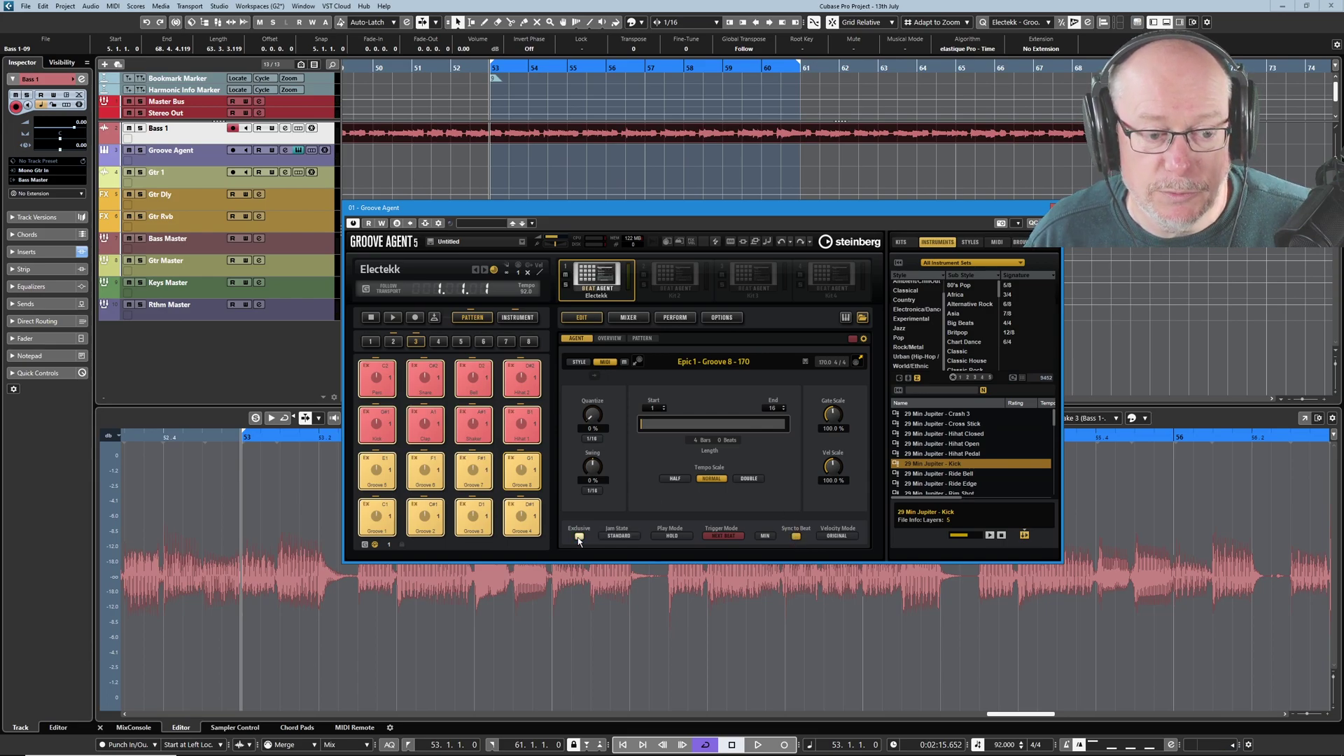
{"action": "left_click", "coordinate": [377, 516]}
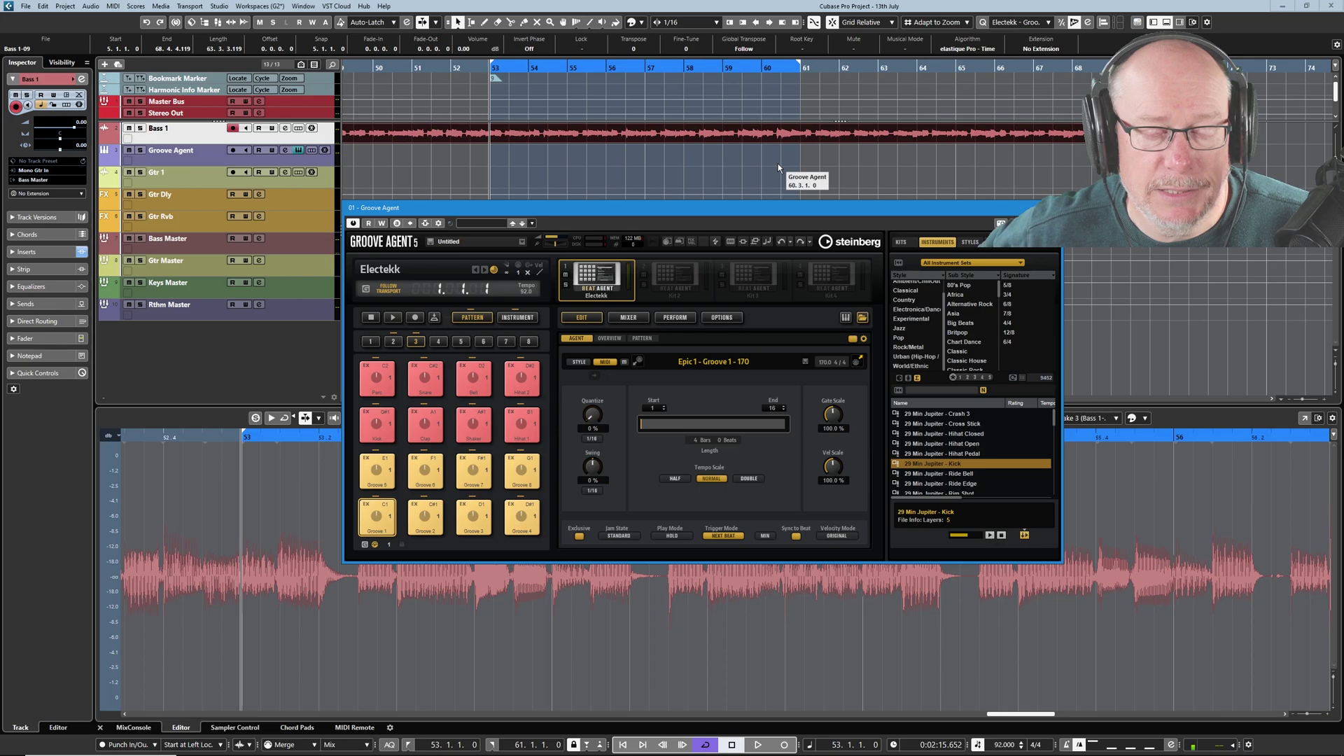
{"action": "key", "text": "space"}
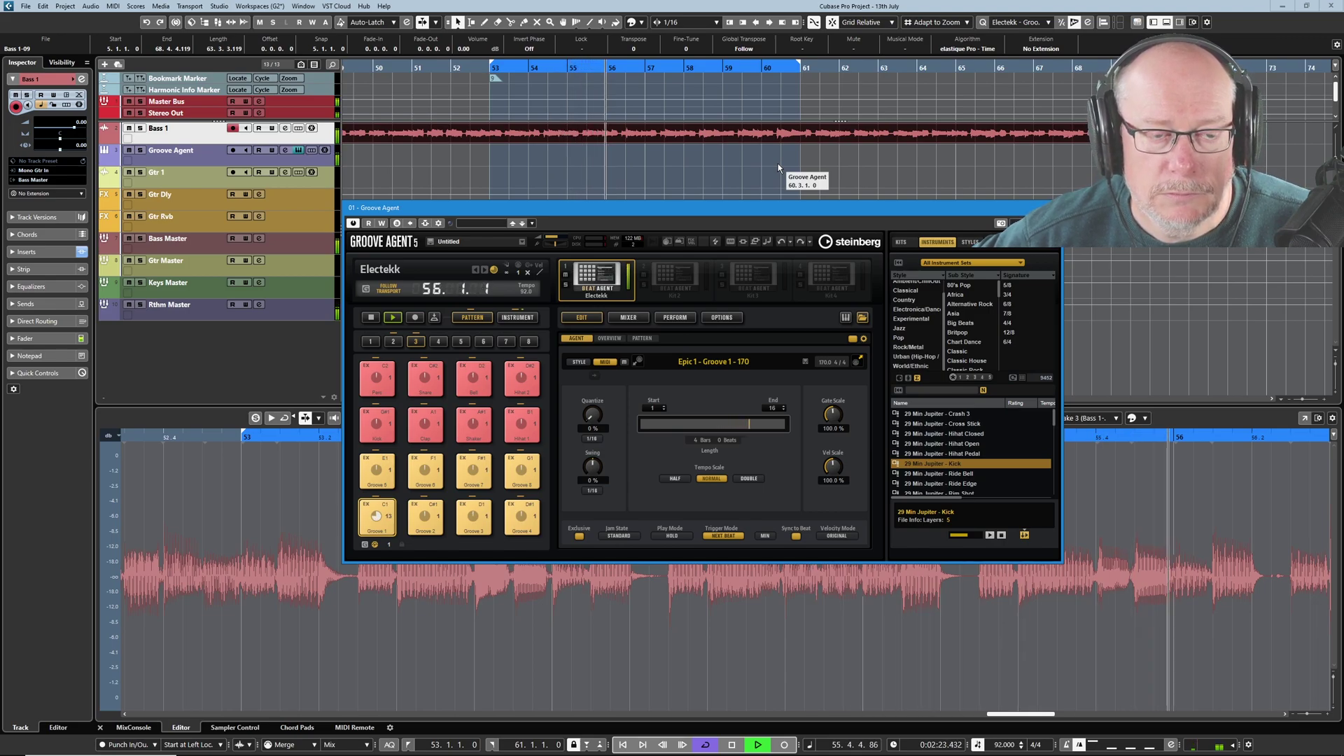
{"action": "key", "text": "space"}
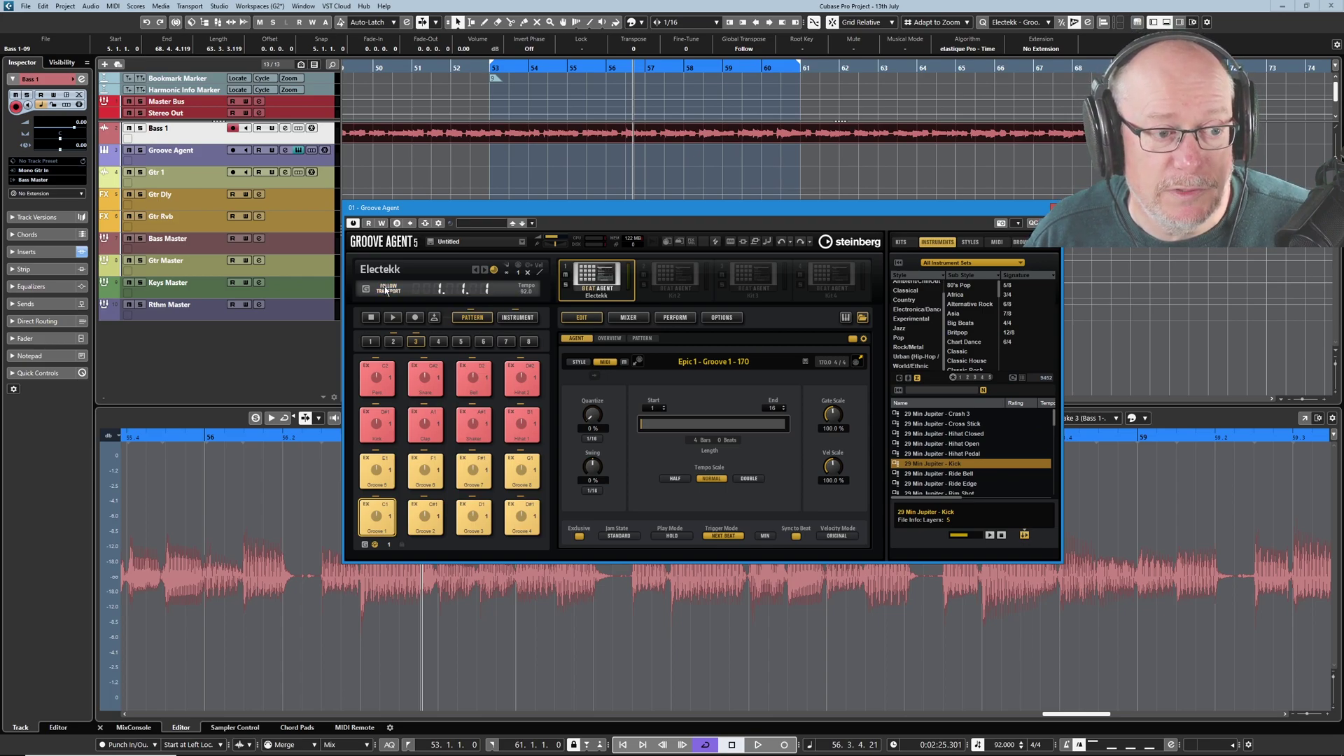
- Erase the Sound Loop notes from Epic 1 - Groove 1 - 170 and place it on the Groove Agent track at bar 53
{"action": "left_click", "coordinate": [642, 339]}
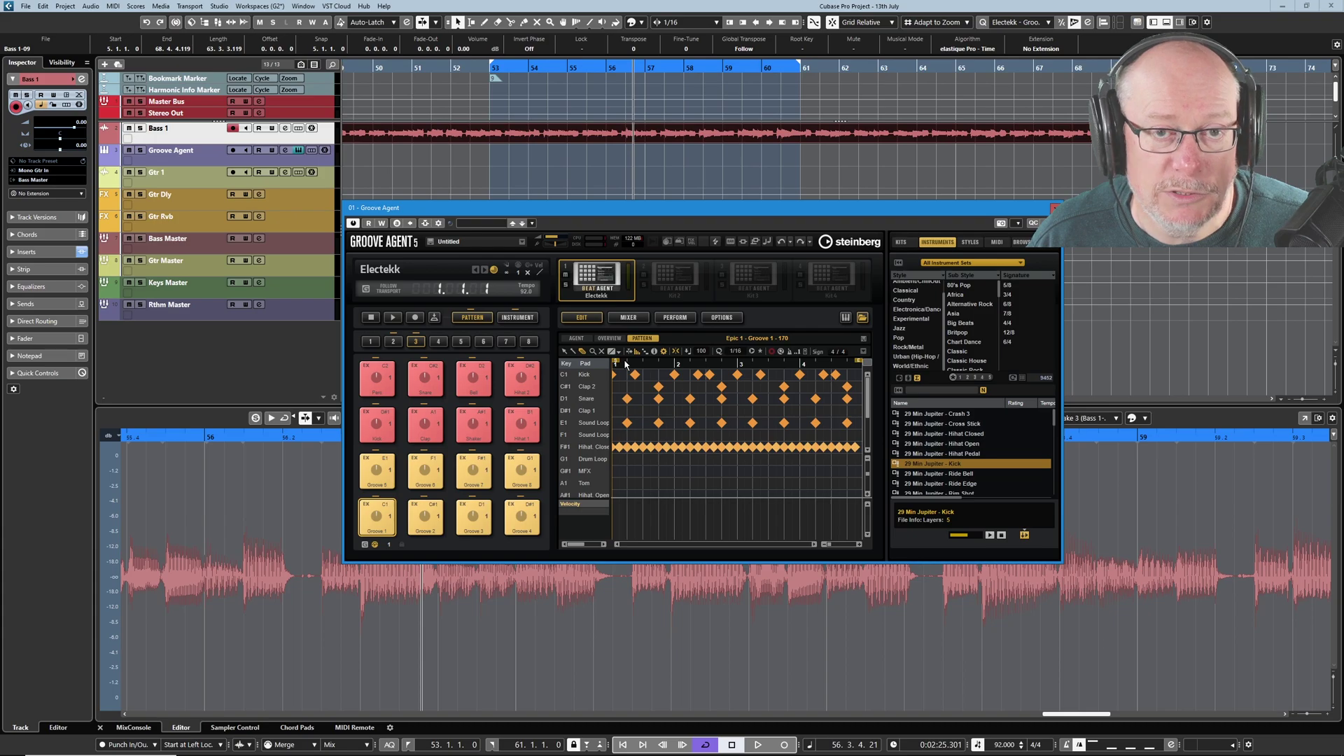
{"action": "left_click_drag", "start_coordinate": [627, 423], "coordinate": [847, 423]}
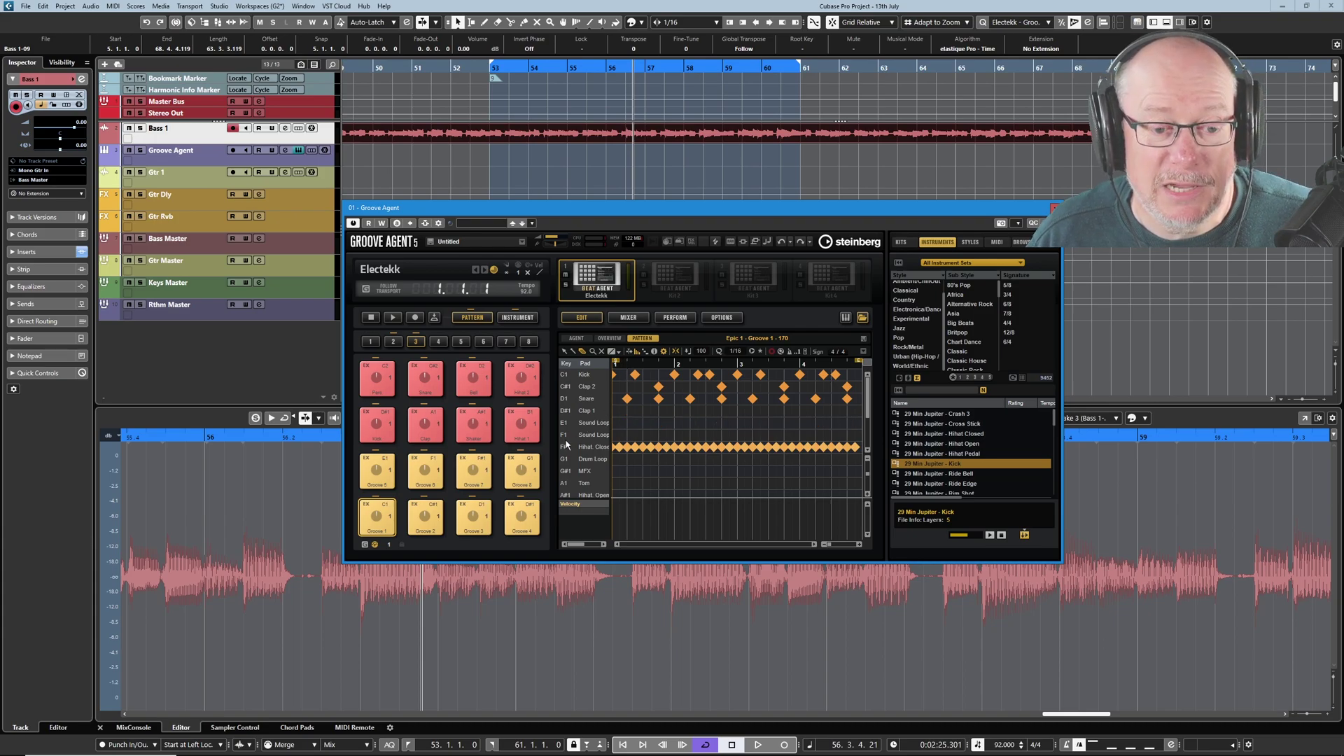
{"action": "left_click", "coordinate": [576, 338]}
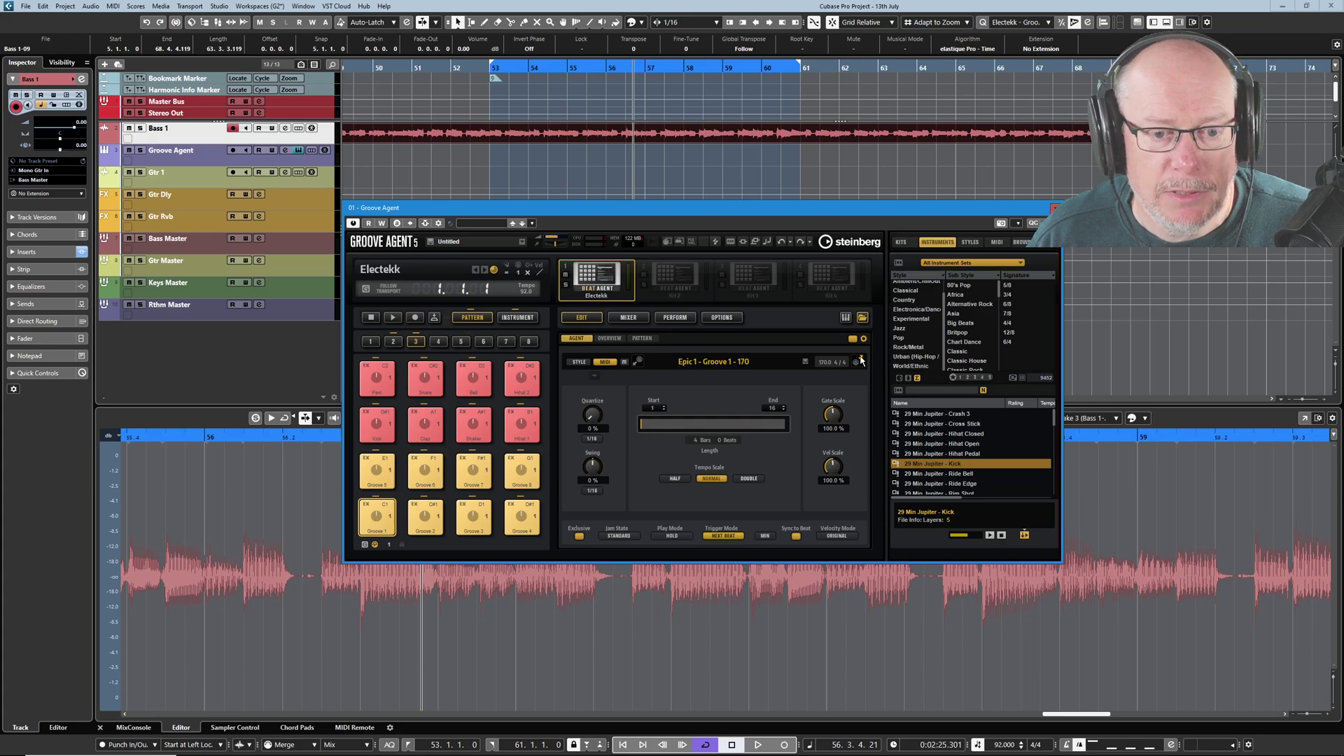
{"action": "left_click_drag", "start_coordinate": [860, 360], "coordinate": [489, 157]}
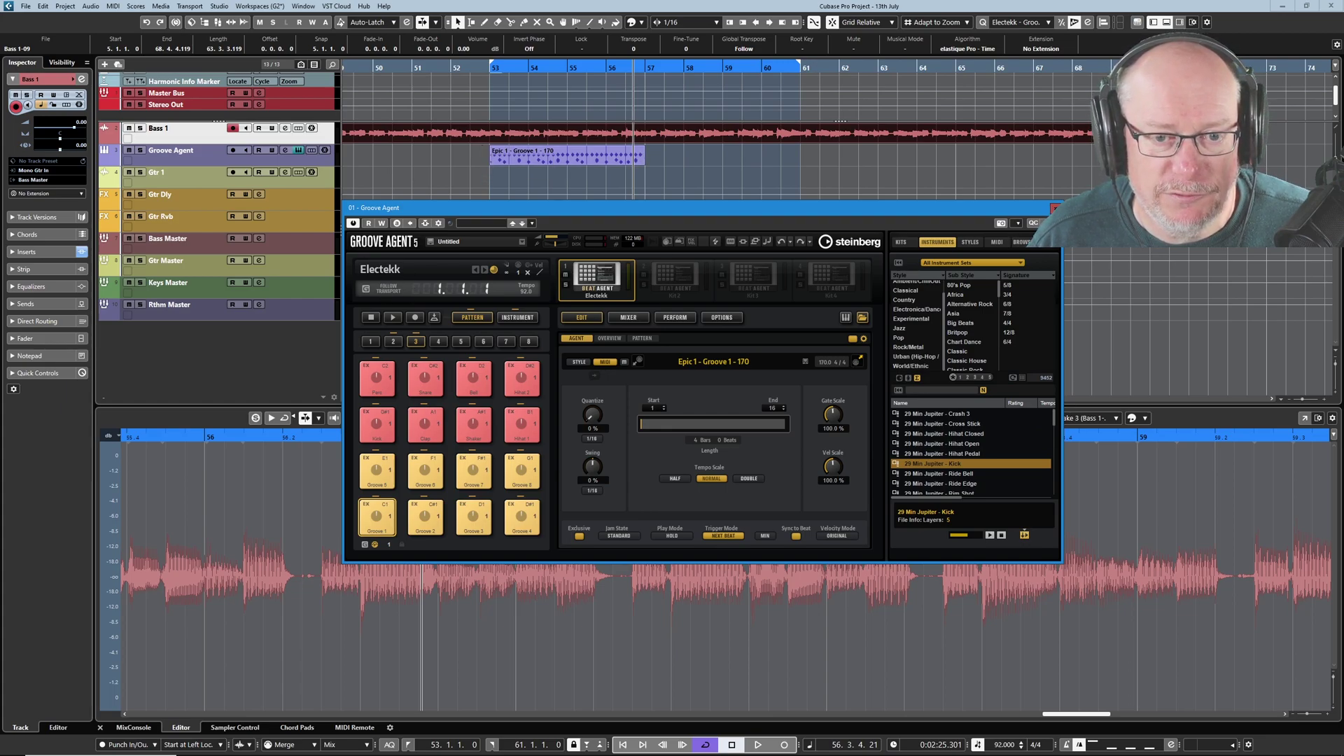
{"action": "left_click", "coordinate": [1055, 208]}
- Repeat the Epic 1 groove part through bar 61 and play it back with the bass
{"action": "double_click", "coordinate": [557, 158]}
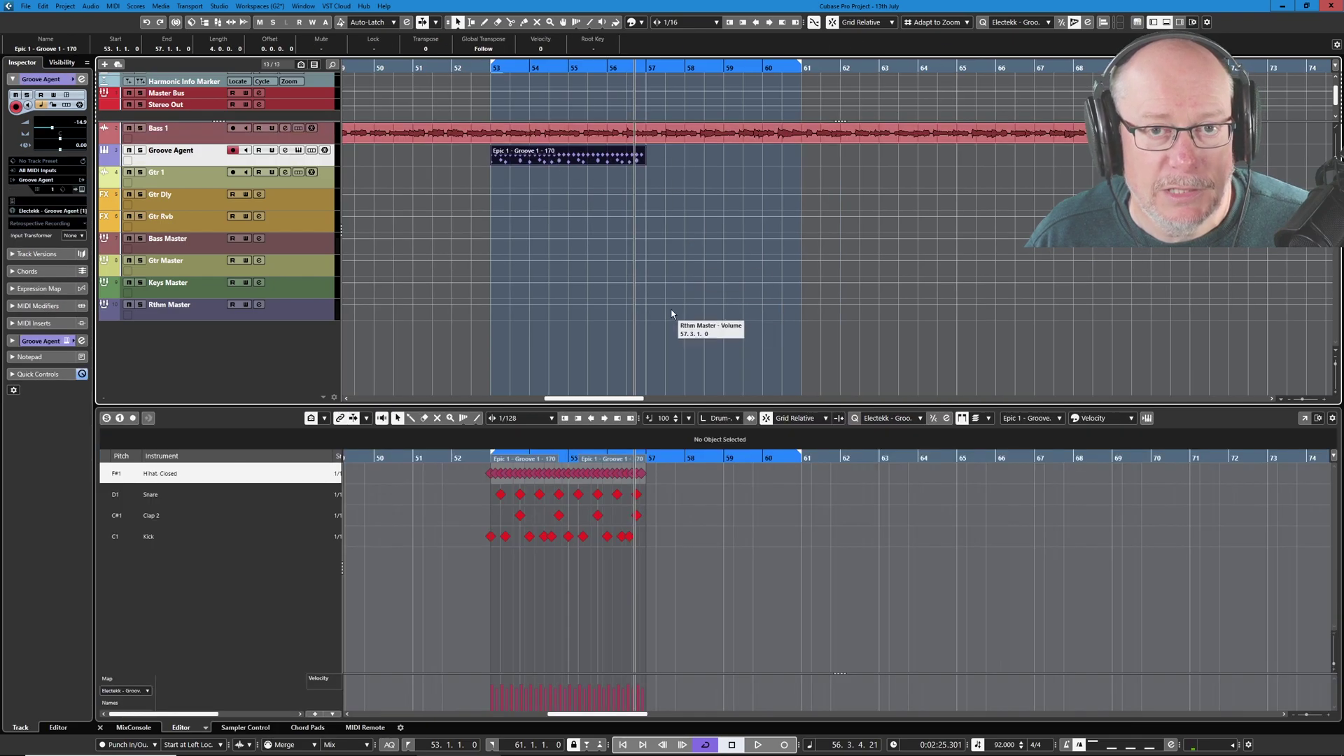
{"action": "right_click", "coordinate": [549, 172]}
{"action": "left_click", "coordinate": [603, 170]}
{"action": "key", "text": "1"}
{"action": "left_click", "coordinate": [616, 157]}
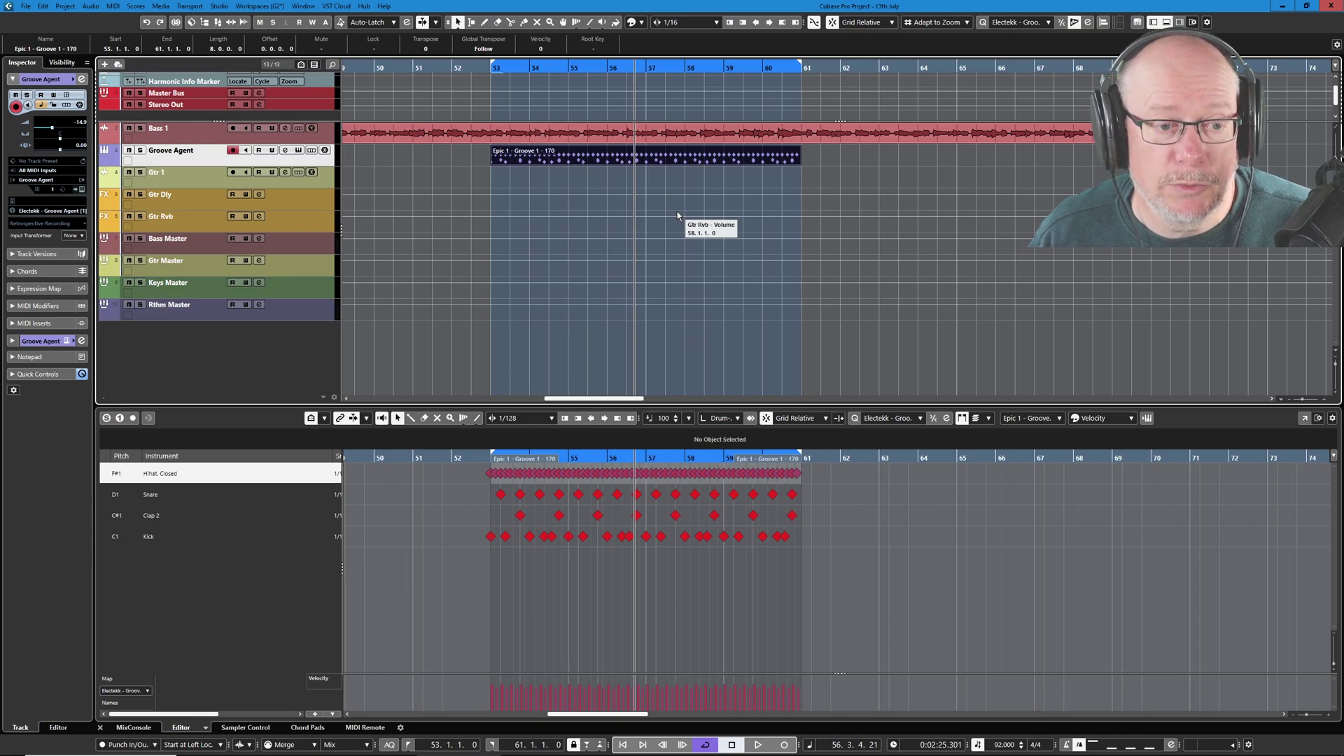
{"action": "key", "text": "space"}
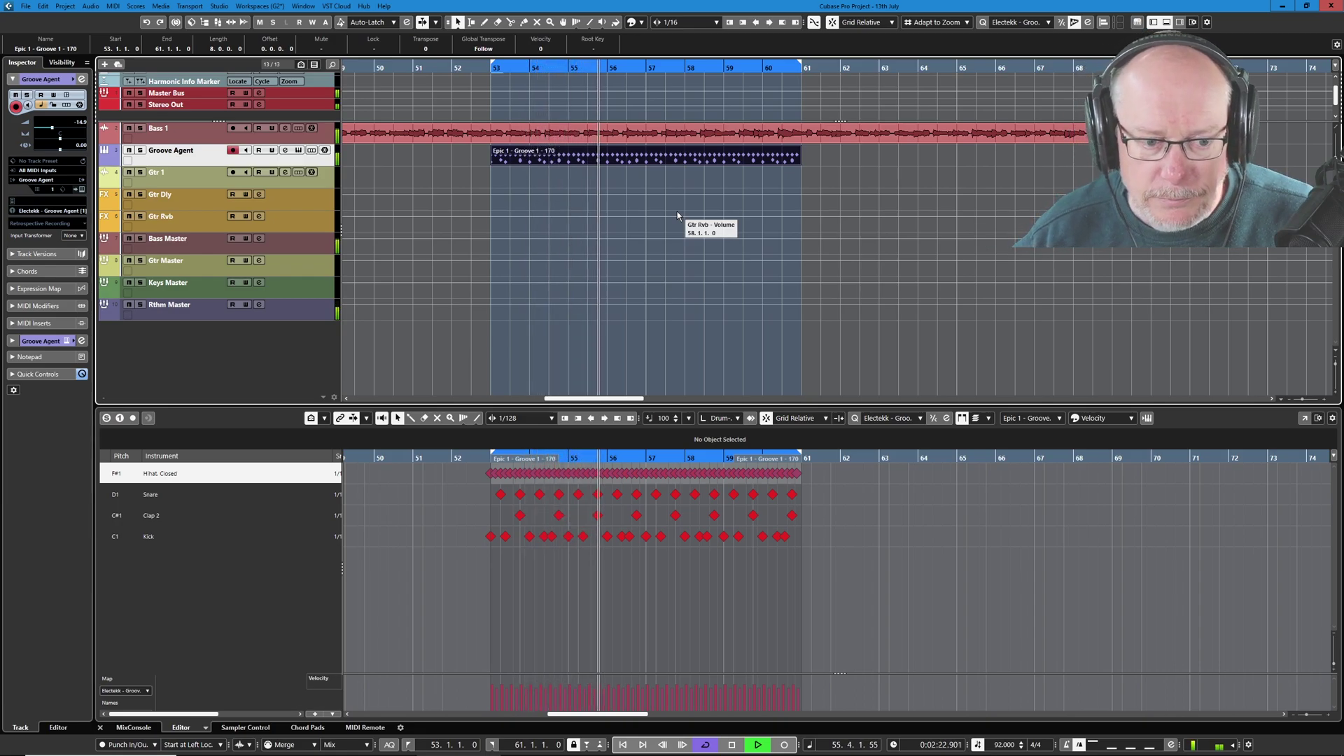
{"action": "key", "text": "space"}
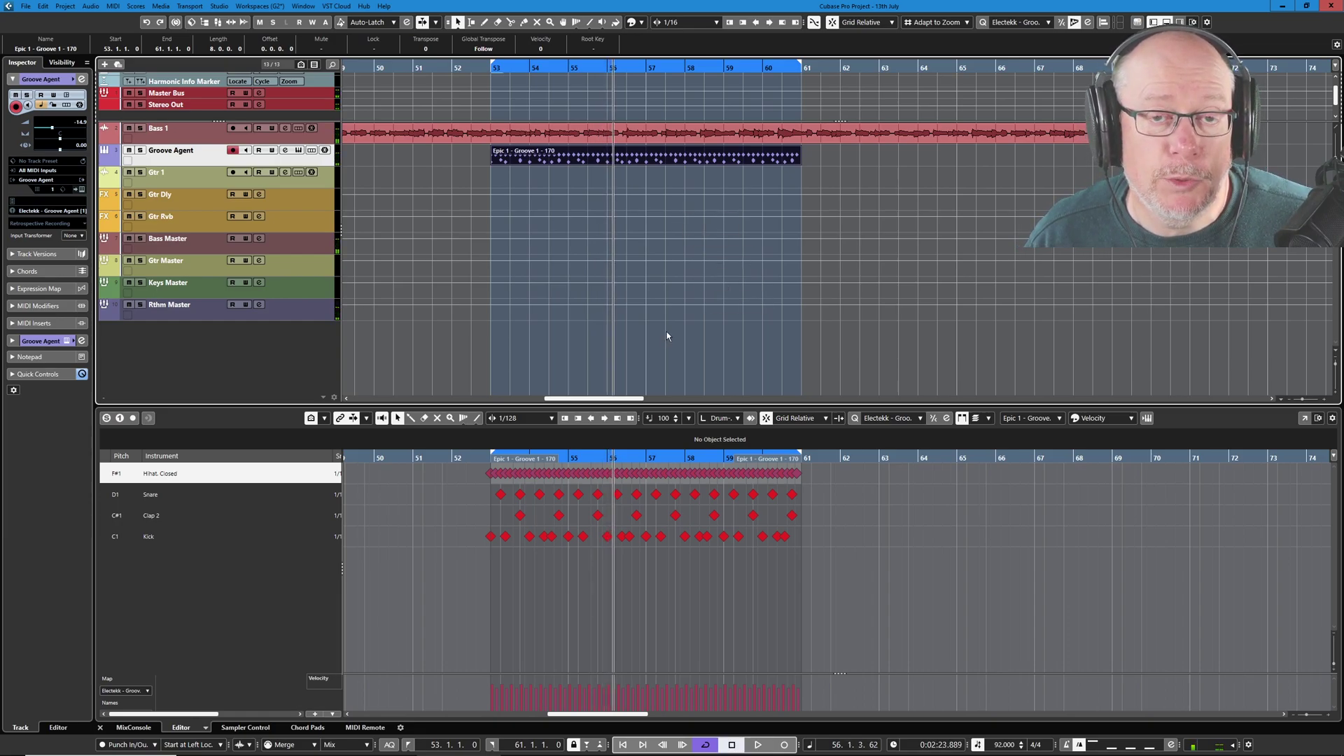
- Extract the Epic 1 - Groove 1 - 170 part as a saved quantize preset, then open Bass 1's audio
{"action": "left_click", "coordinate": [947, 418]}
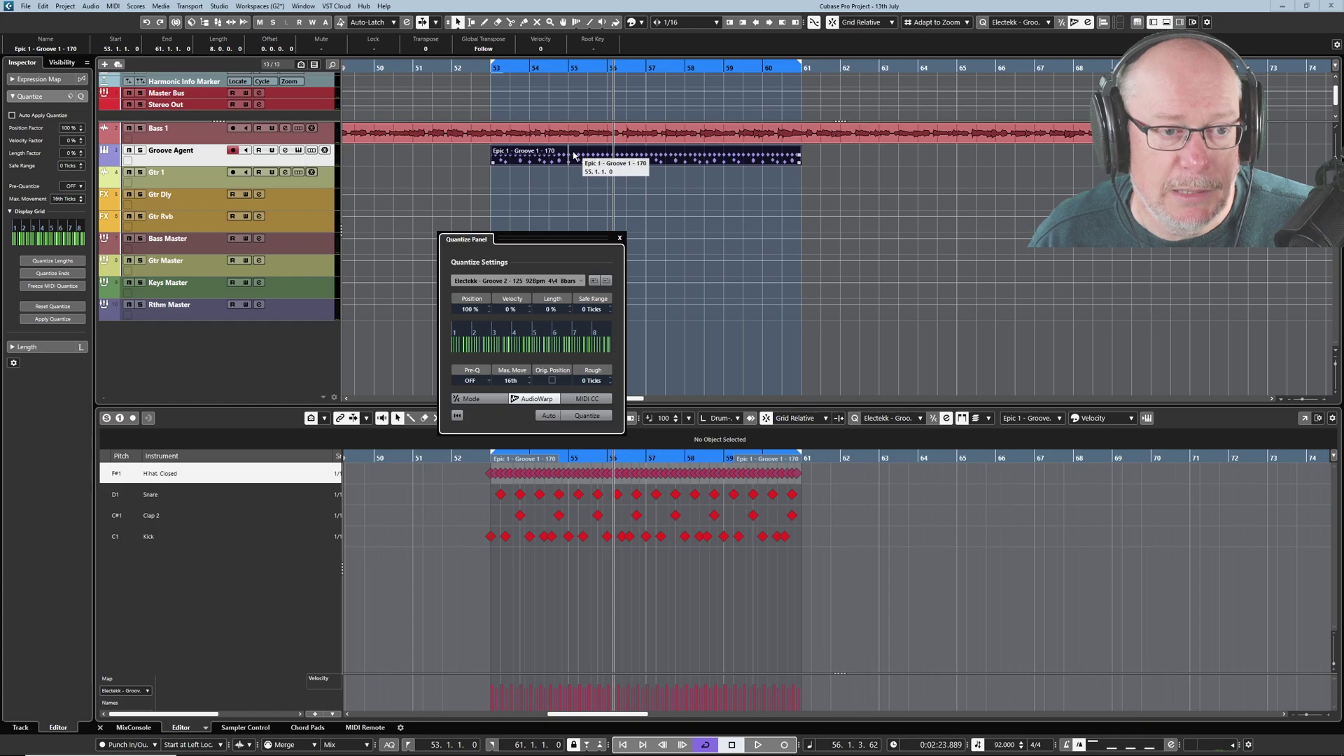
{"action": "left_click_drag", "start_coordinate": [575, 153], "coordinate": [524, 343]}
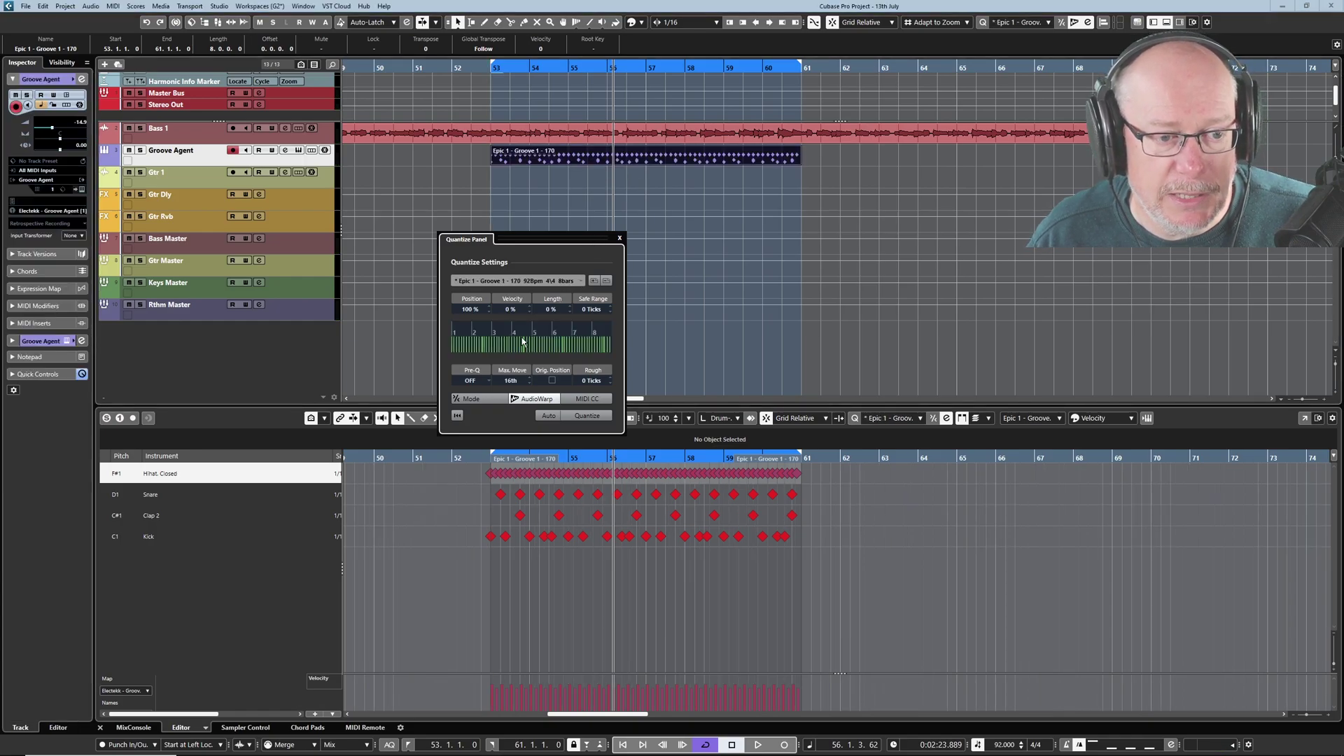
{"action": "left_click", "coordinate": [594, 281]}
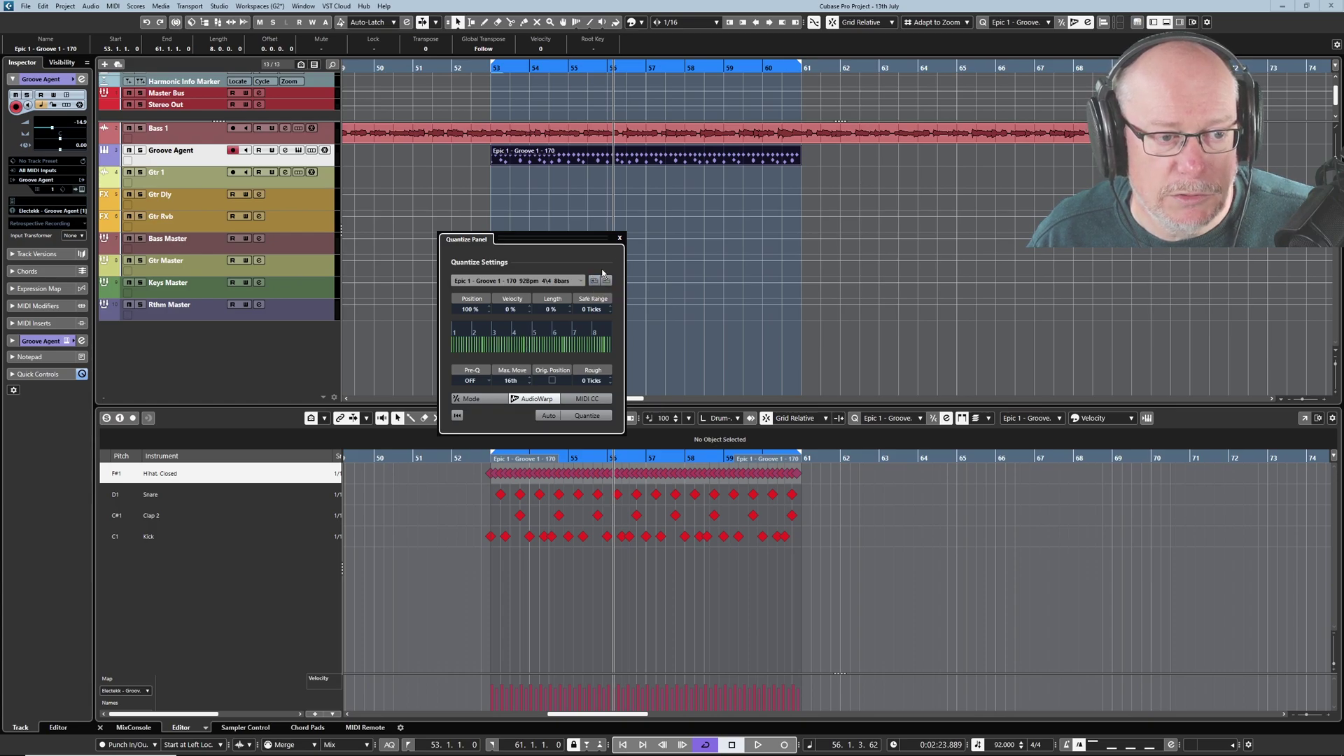
{"action": "left_click", "coordinate": [620, 239]}
{"action": "double_click", "coordinate": [658, 135]}
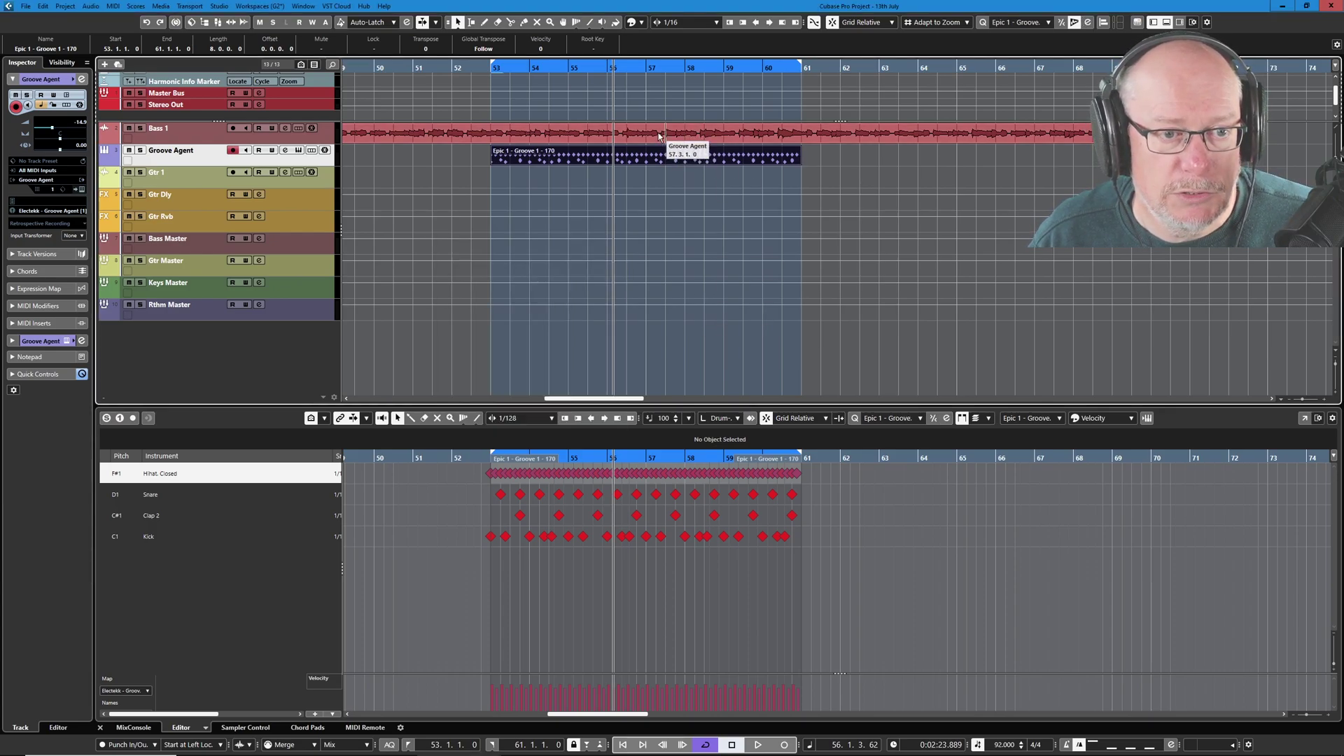
- Select the Bass 1 audio from bar 53 in the Sample Editor and audition it with the drums
{"action": "scroll", "coordinate": [835, 528], "scroll_direction": "down", "scroll_amount": 5}
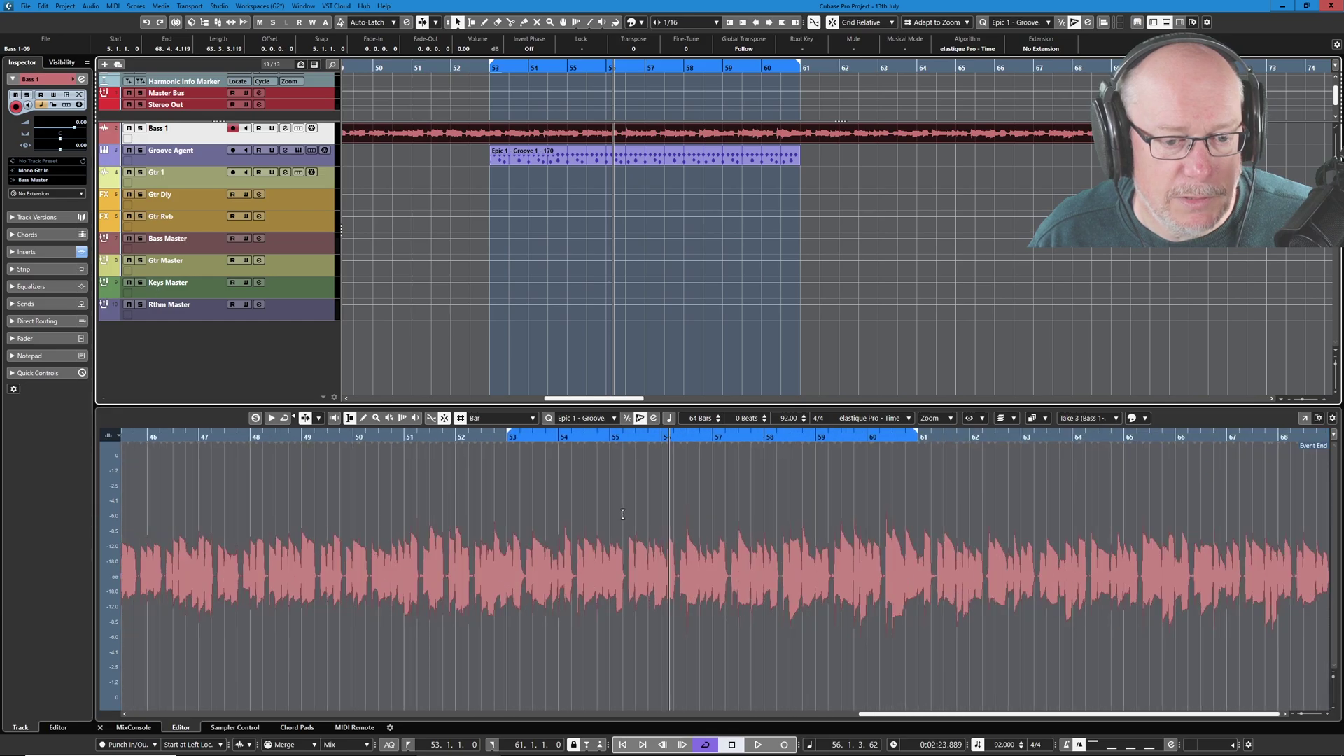
{"action": "scroll", "coordinate": [834, 528], "scroll_direction": "up", "scroll_amount": 1}
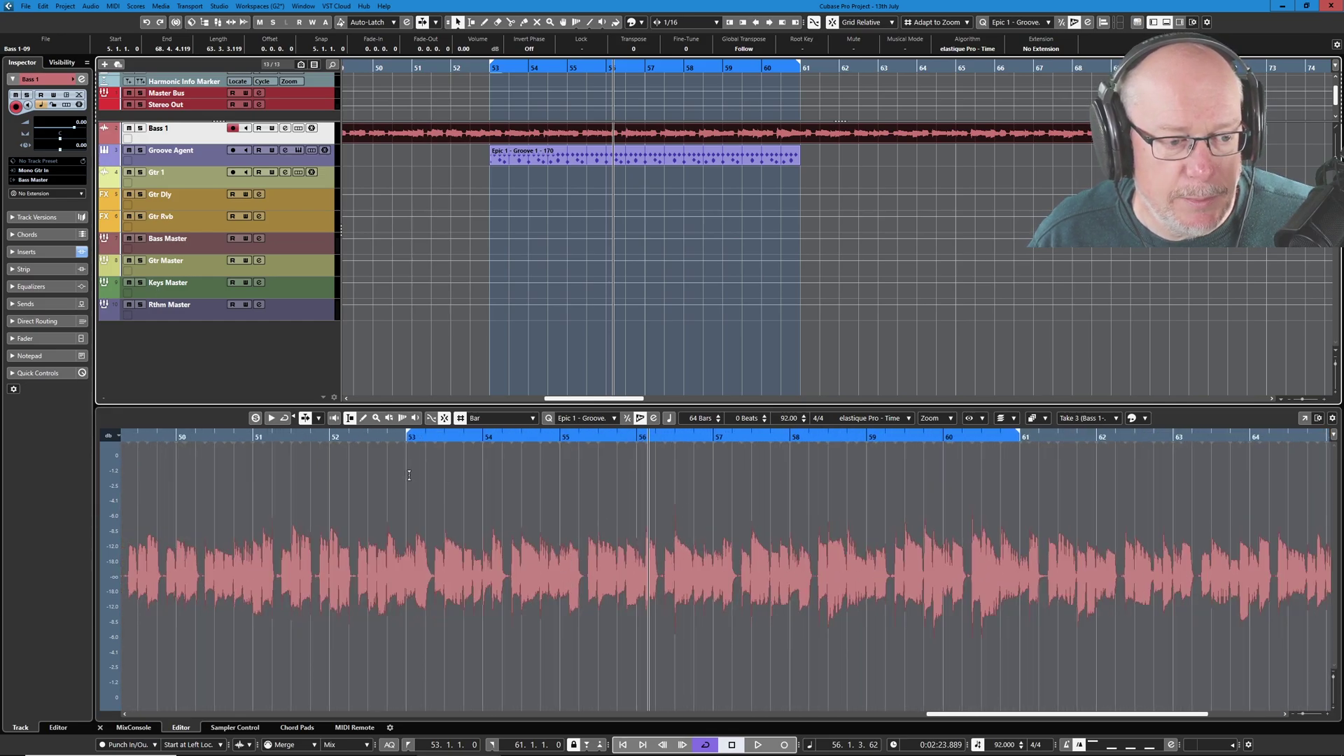
{"action": "left_click_drag", "start_coordinate": [408, 475], "coordinate": [1019, 462]}
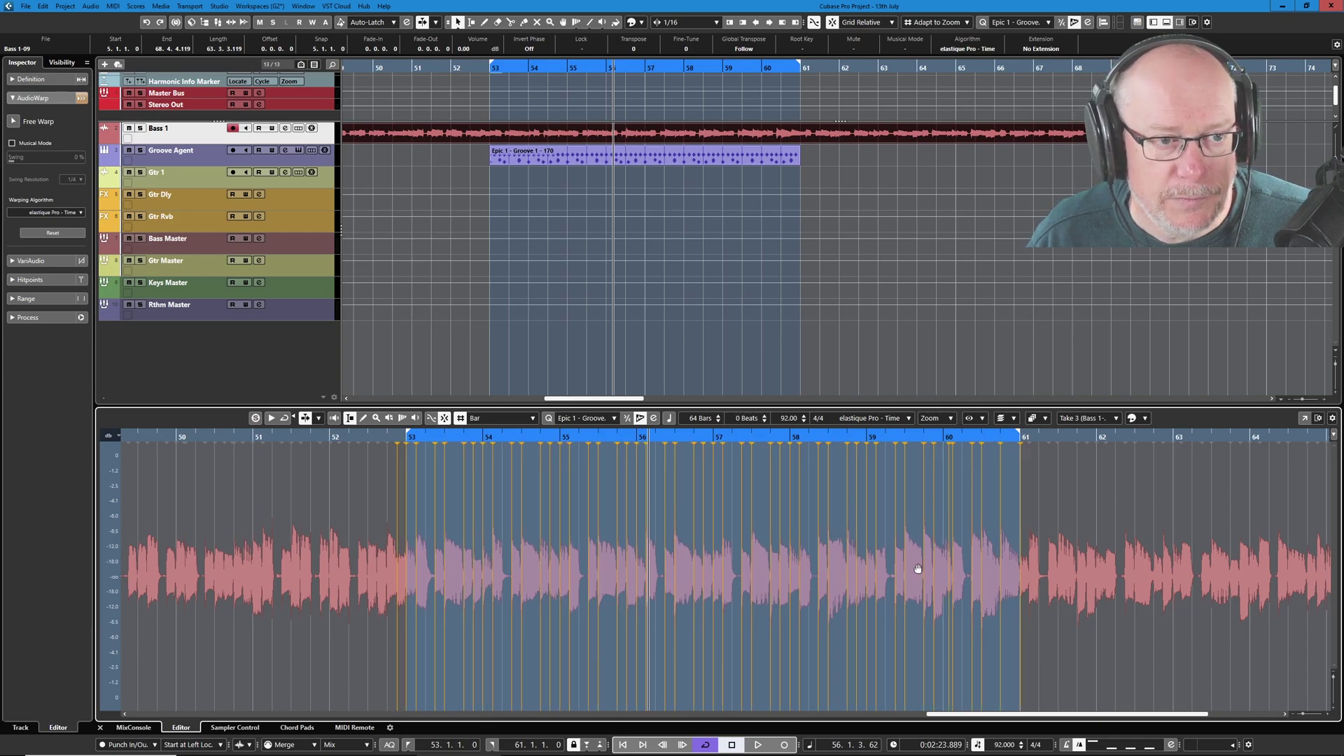
{"action": "key", "text": "space"}
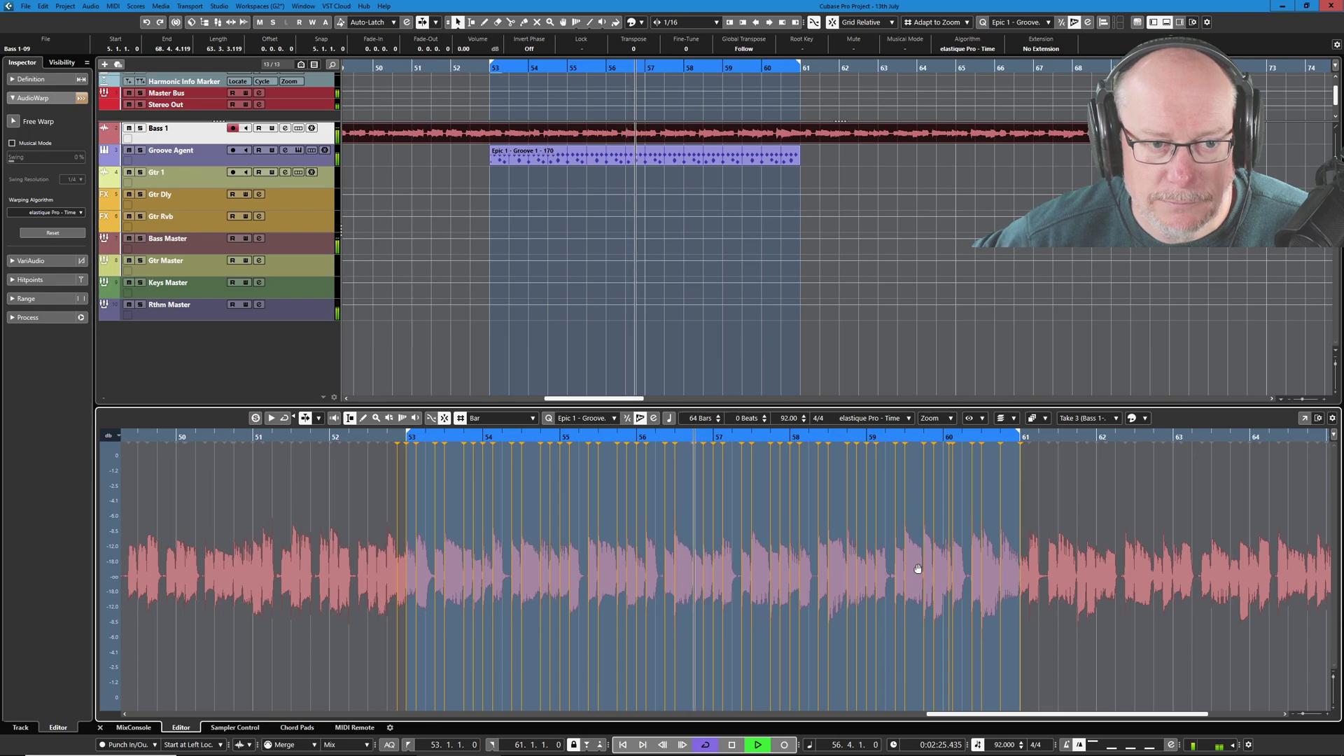
{"action": "key", "text": "space"}
{"action": "key", "text": "g"}
{"action": "key", "text": "g"}
{"action": "key", "text": "g"}
{"action": "key", "text": "g"}
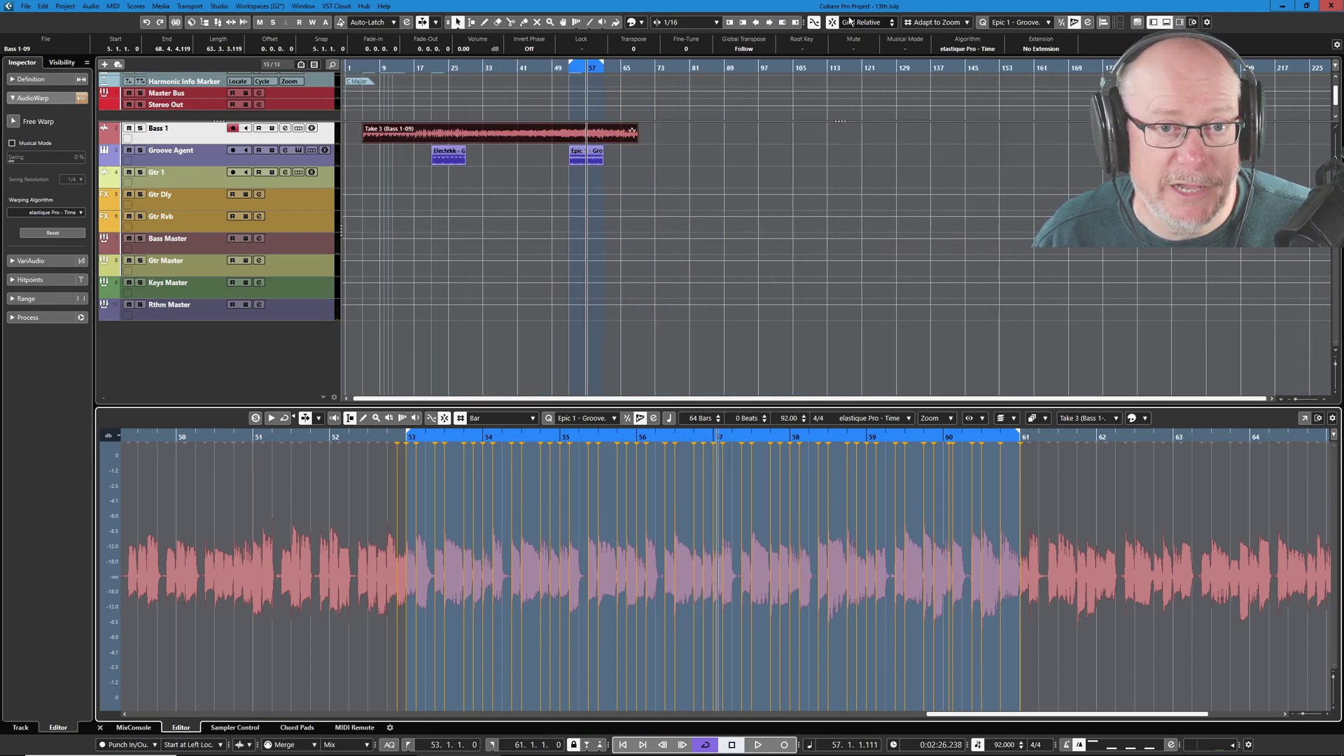
- Cycle bars 29–53, undo the bass warp edits, and audition Bass 1 against the grooves
{"action": "key", "text": "h"}
{"action": "key", "text": "h"}
{"action": "key", "text": "h"}
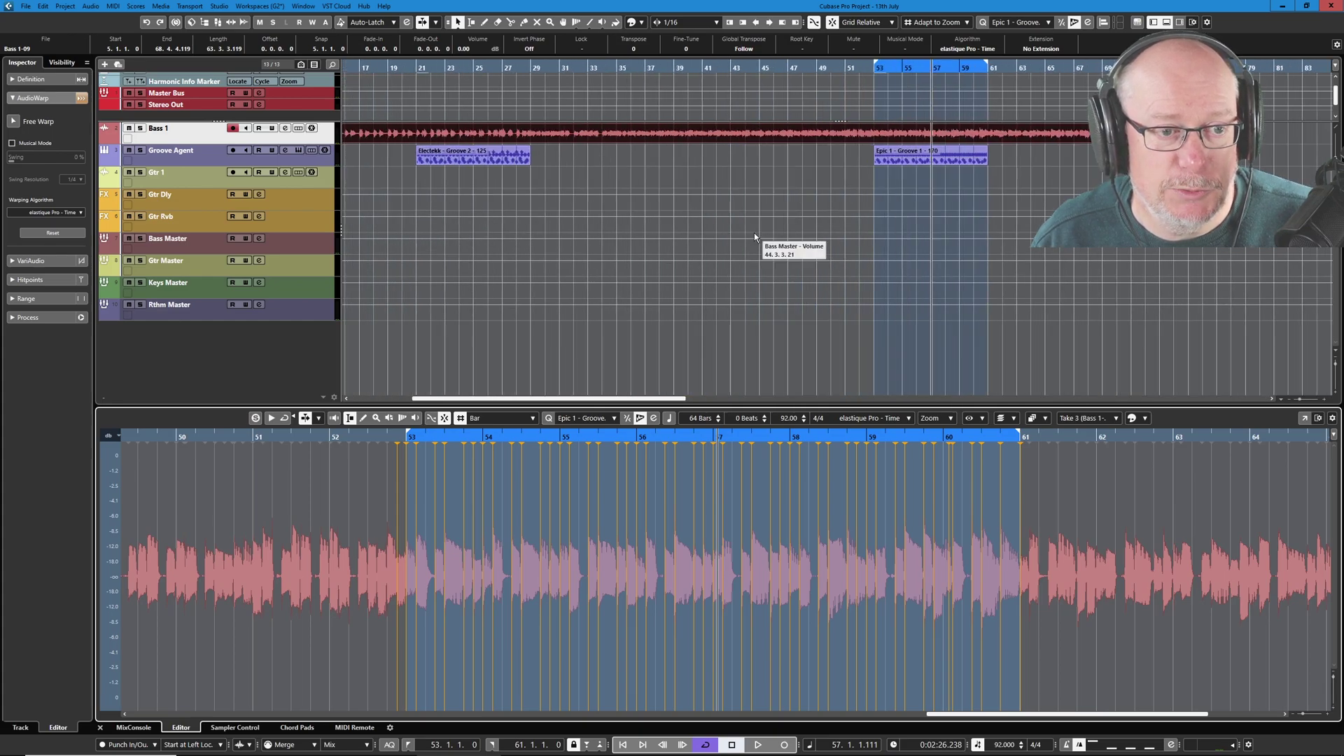
{"action": "left_click_drag", "start_coordinate": [535, 61], "coordinate": [877, 68]}
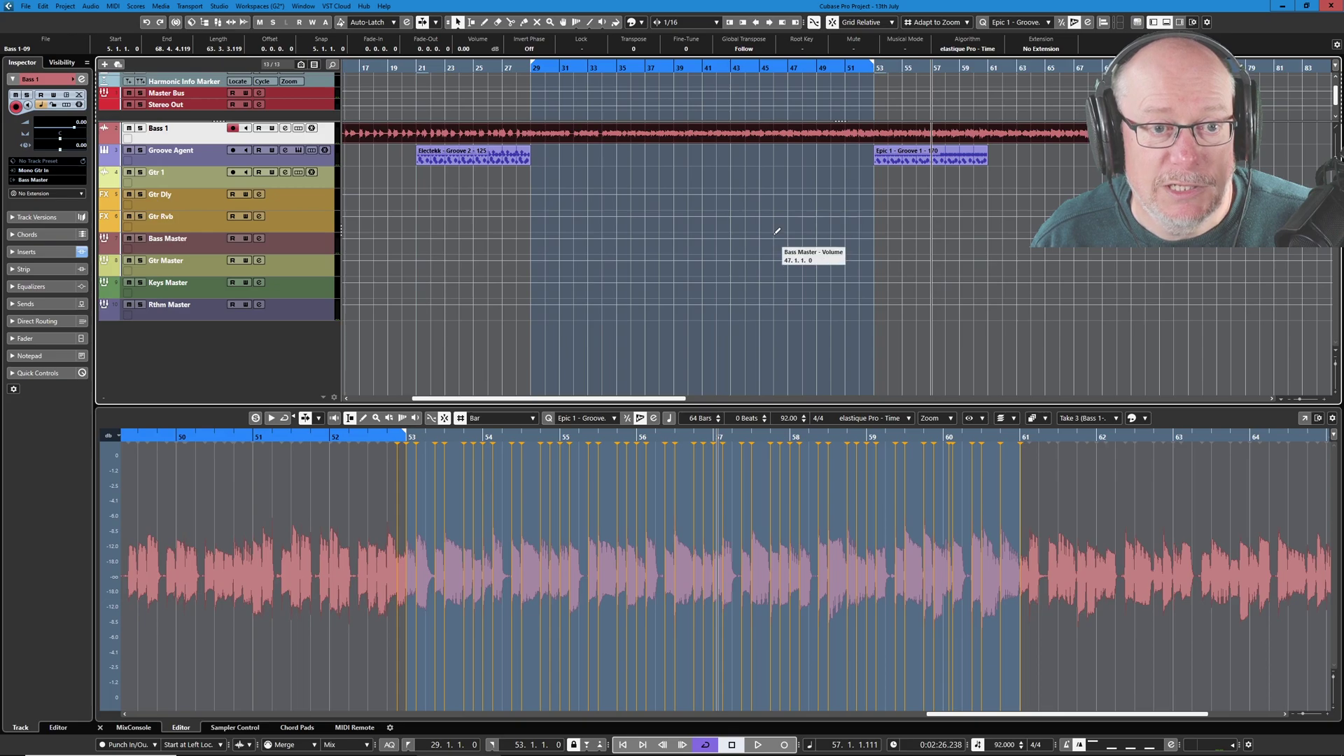
{"action": "key", "text": "ctrl+z"}
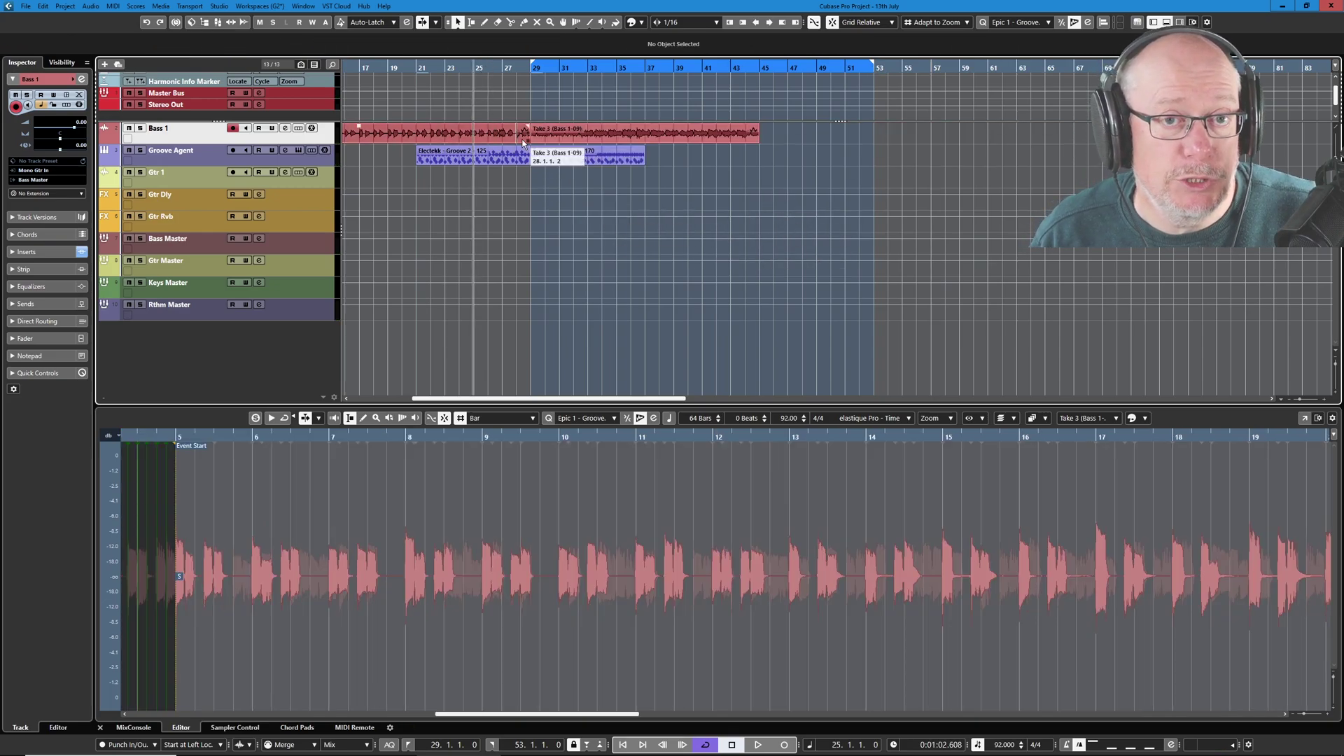
{"action": "key", "text": "space"}
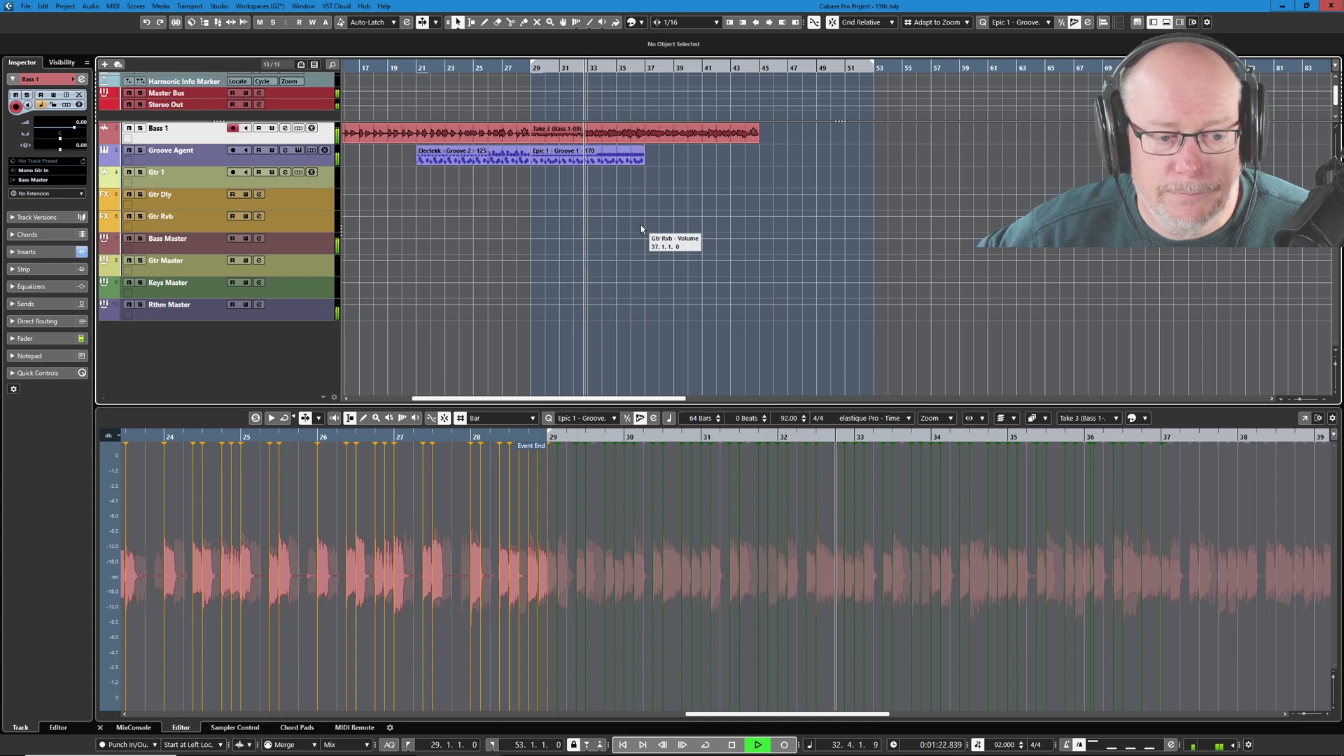
{"action": "key", "text": "space"}
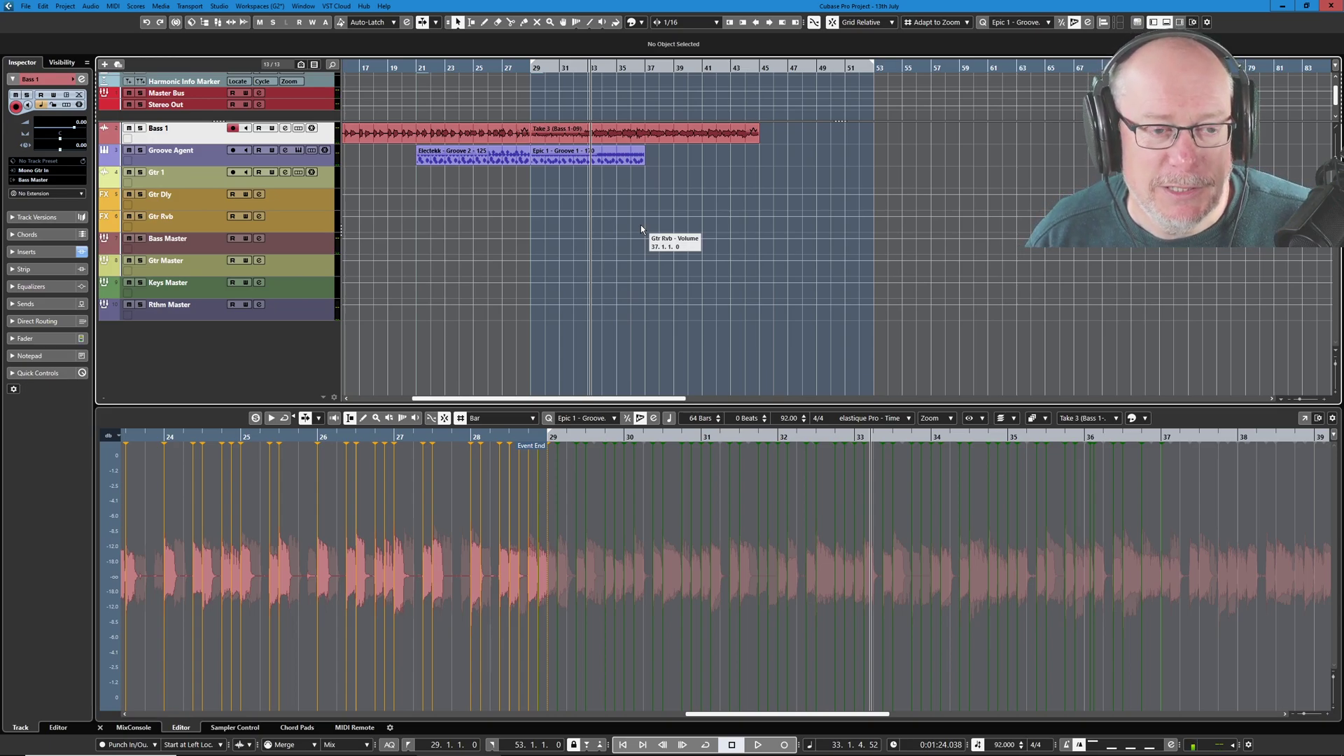
- Loop bars 29–37 on the Epic 1 groove and open an enlarged Groove Agent on its instrument pads
{"action": "left_click", "coordinate": [603, 159]}
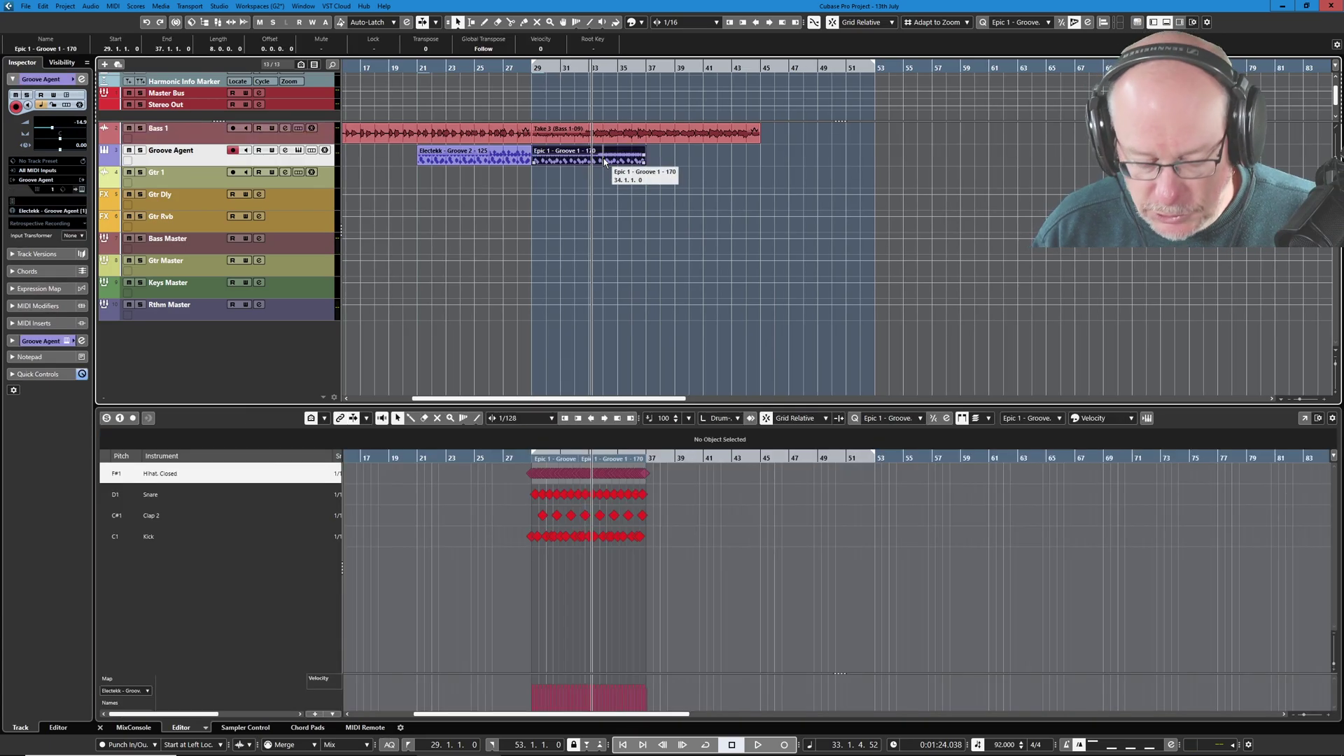
{"action": "key", "text": "KP_Divide"}
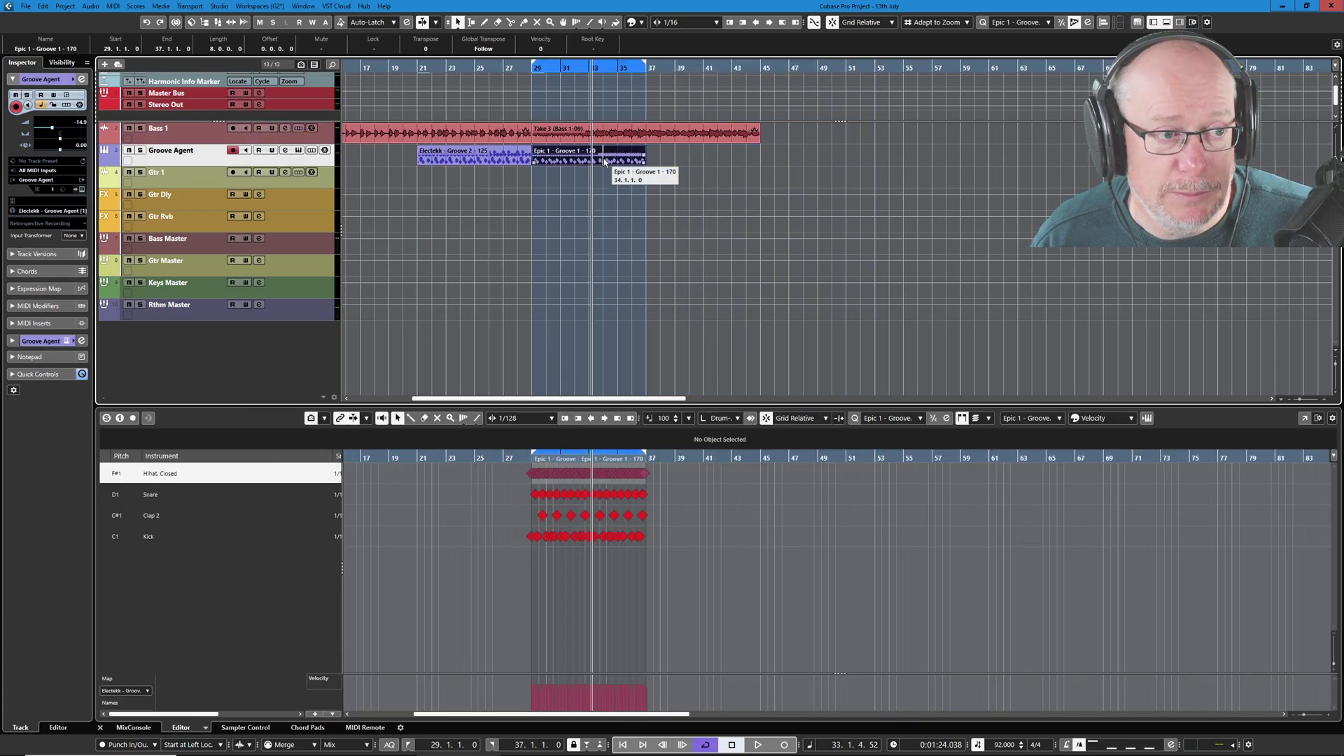
{"action": "left_click", "coordinate": [299, 151]}
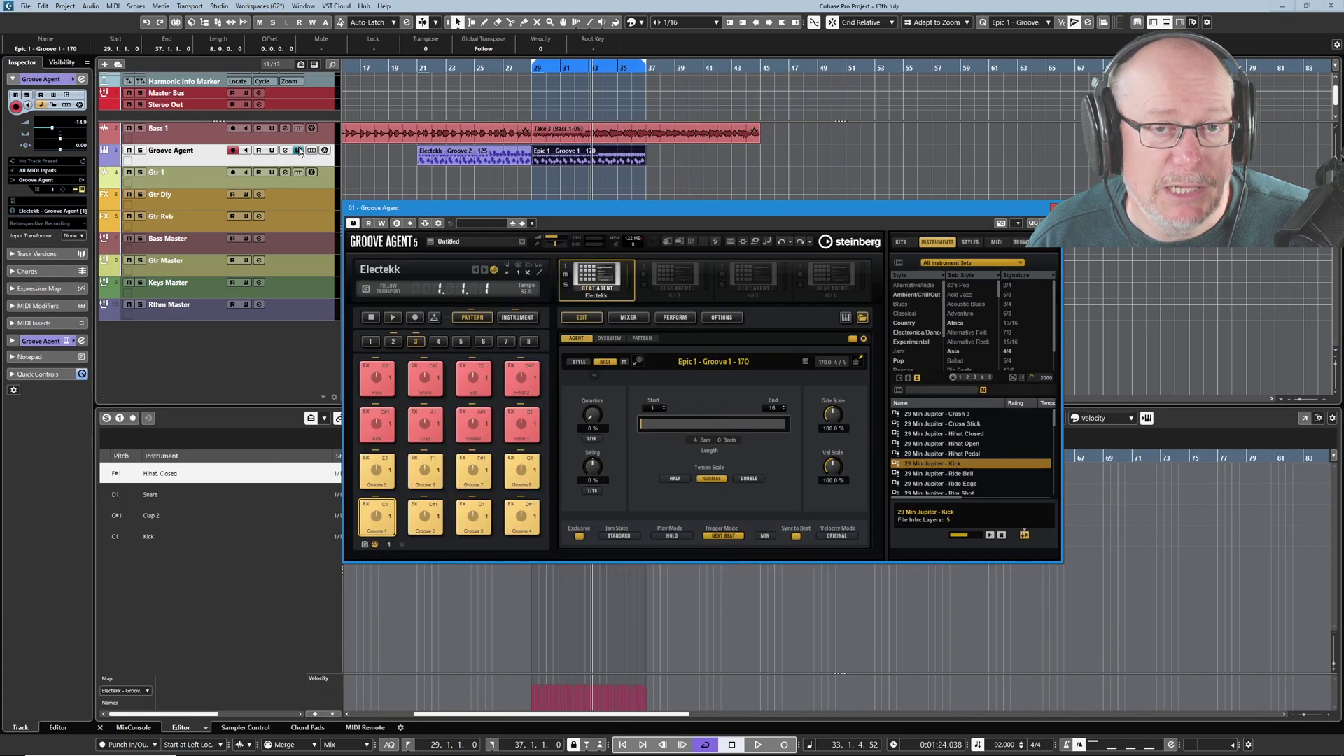
{"action": "left_click_drag", "start_coordinate": [490, 207], "coordinate": [425, 143]}
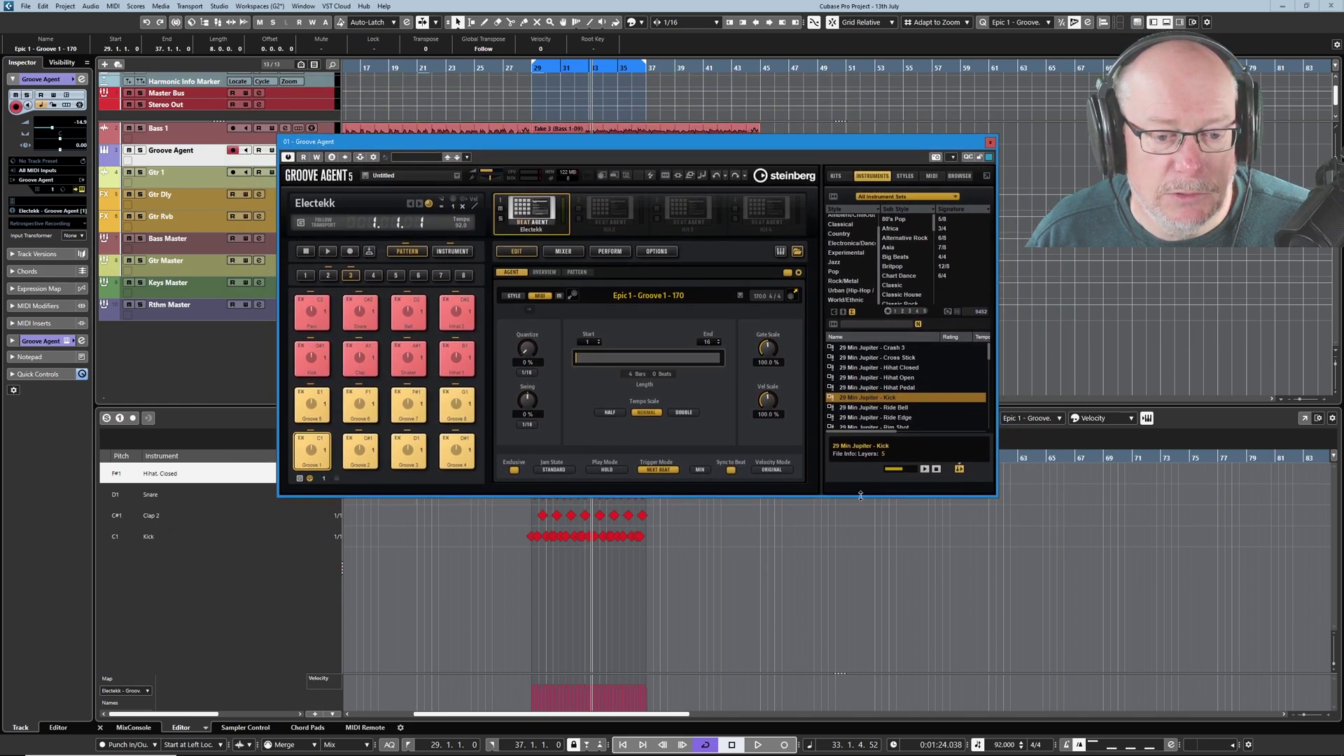
{"action": "left_click_drag", "start_coordinate": [857, 495], "coordinate": [803, 702]}
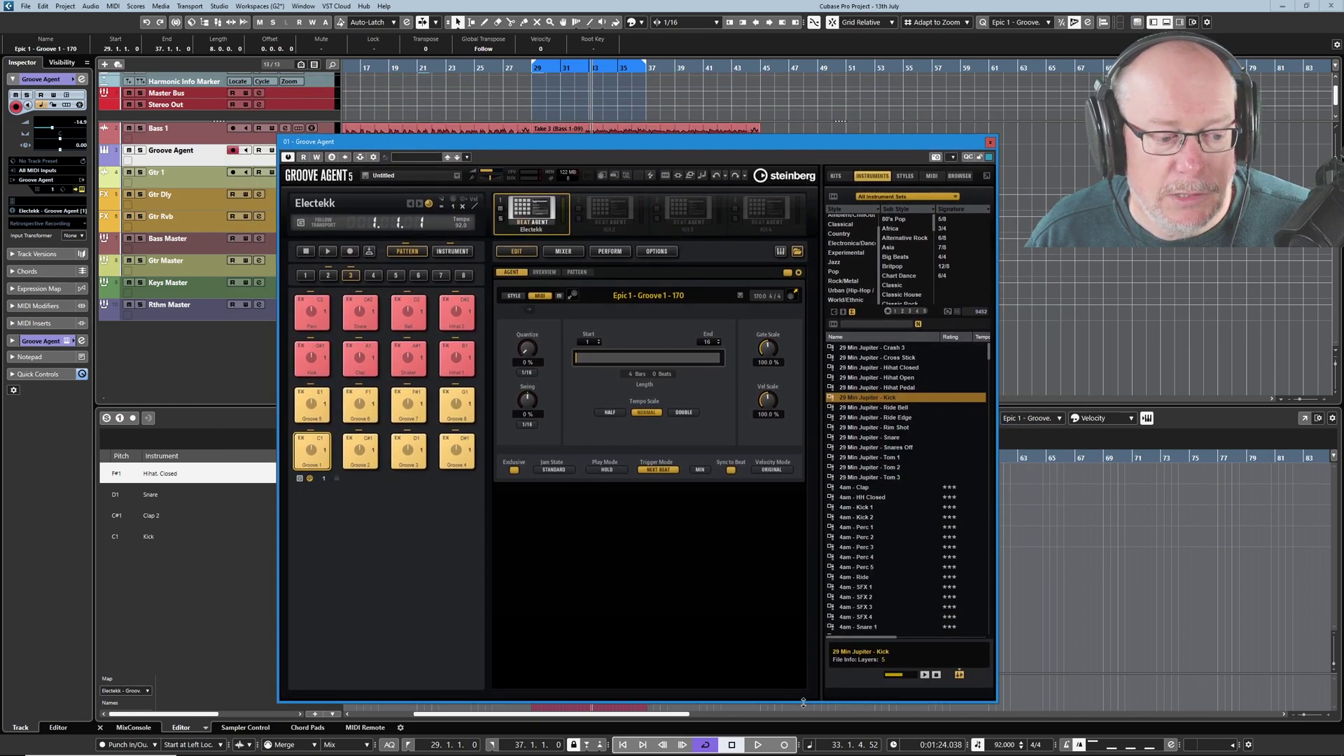
{"action": "left_click", "coordinate": [456, 252]}
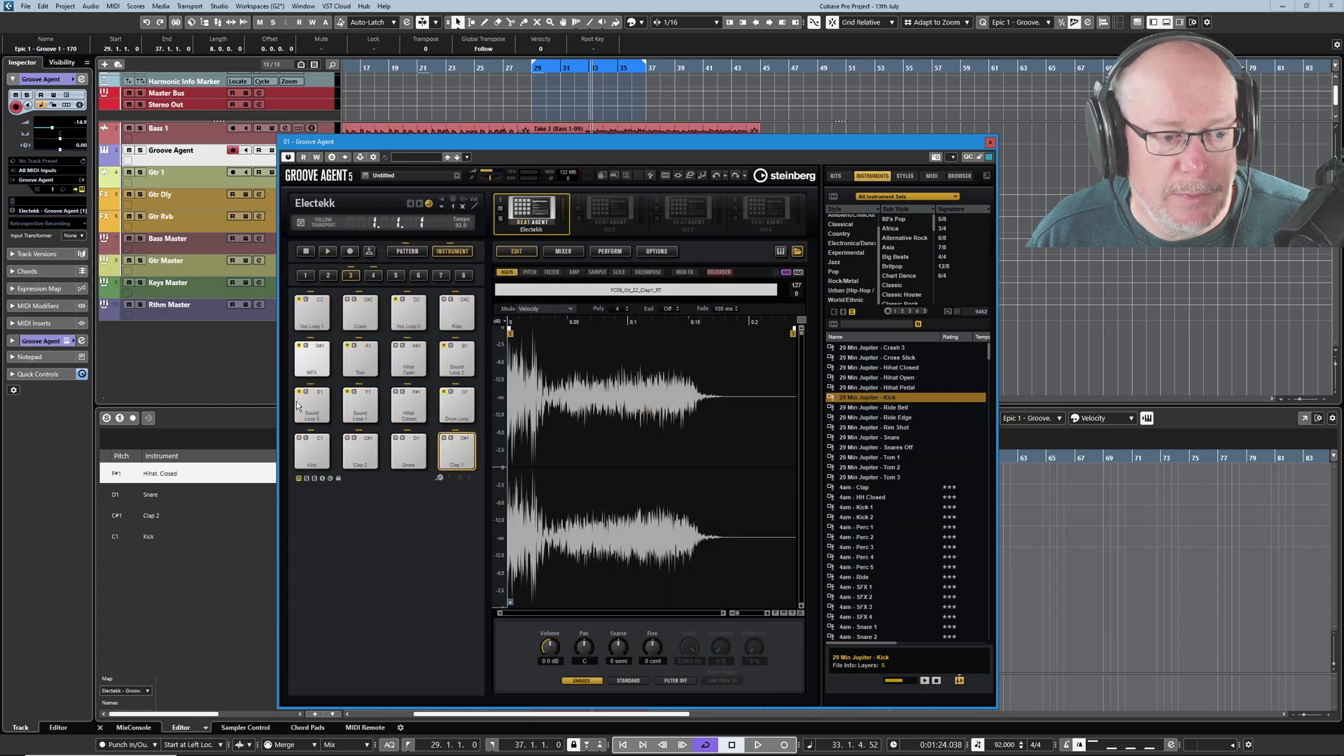
- On the snare pad, try Tom 1, 4am - HH Closed and Perc 1, settling on 4am - Perc 3
{"action": "left_click", "coordinate": [412, 450]}
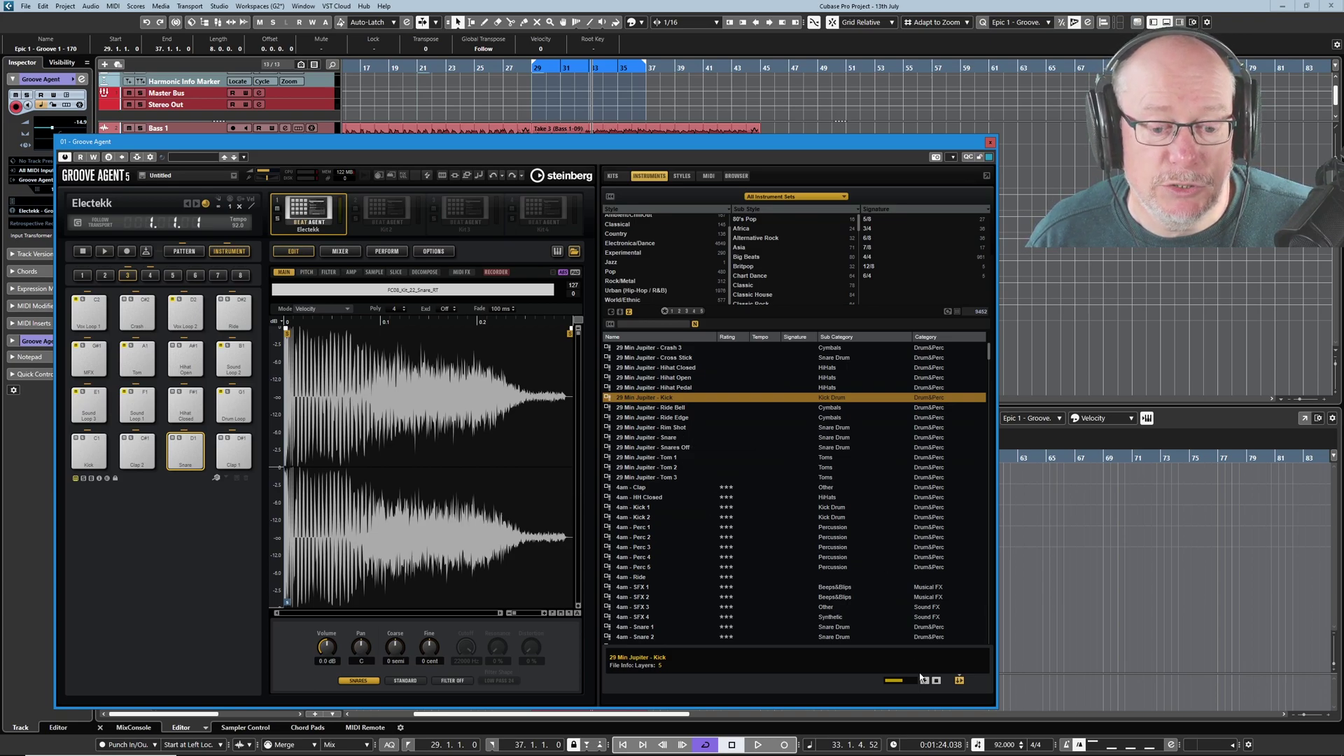
{"action": "double_click", "coordinate": [647, 460]}
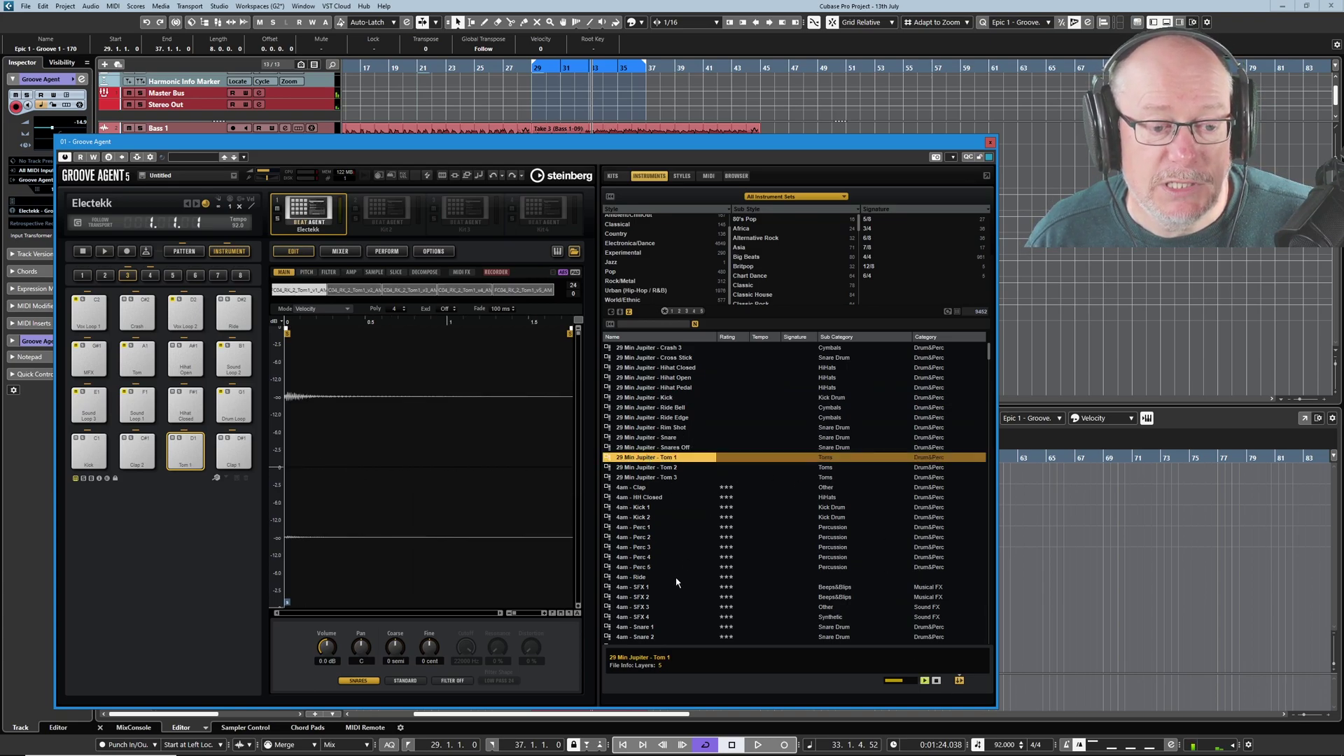
{"action": "double_click", "coordinate": [653, 498]}
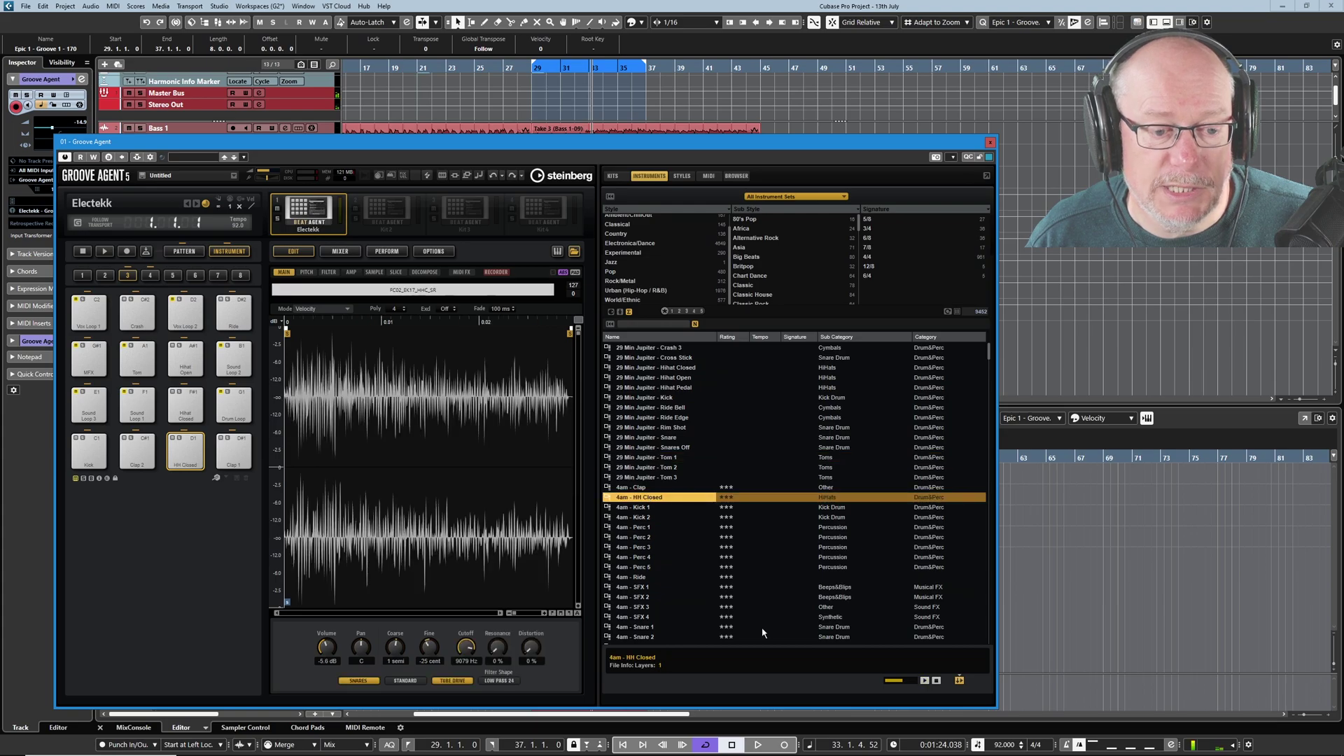
{"action": "double_click", "coordinate": [631, 528]}
{"action": "double_click", "coordinate": [634, 546]}
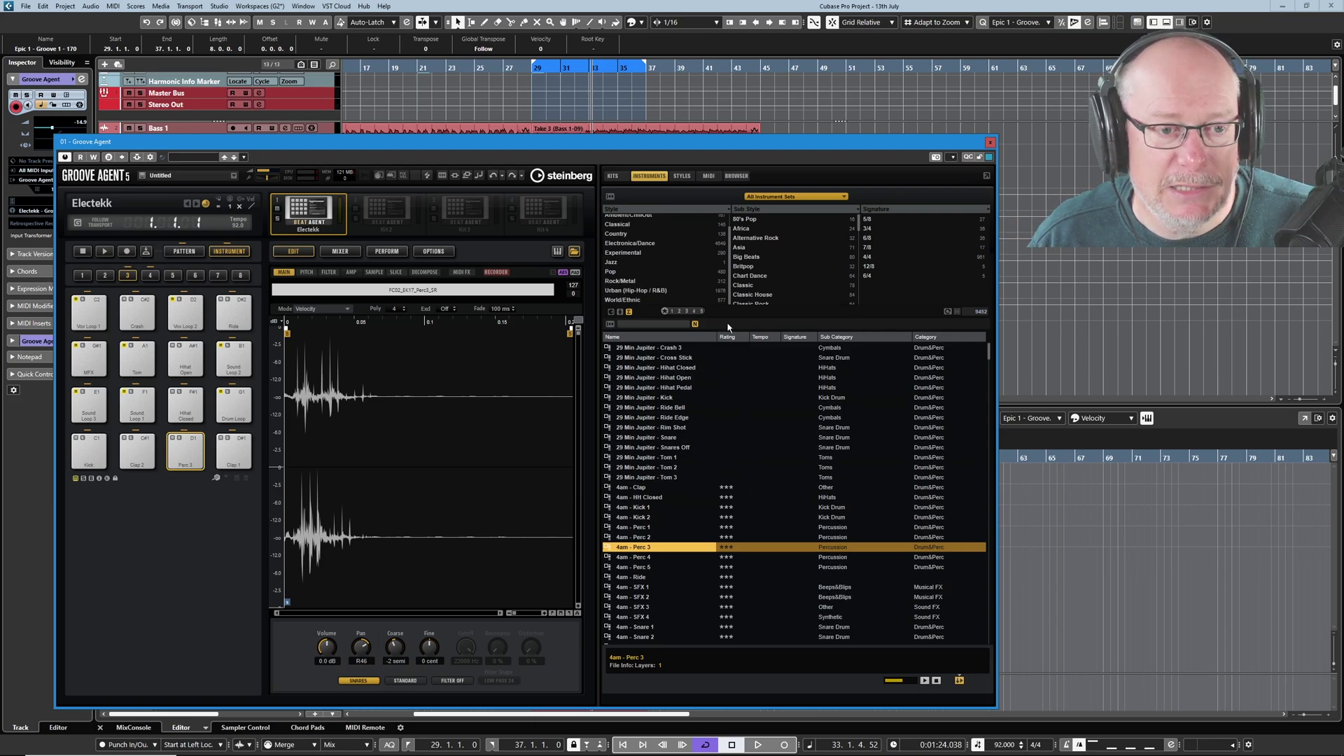
- Switch the browser's first filter column to Sub Category and filter to Snare Drum
{"action": "right_click", "coordinate": [658, 210]}
{"action": "mouse_move", "coordinate": [685, 255]}
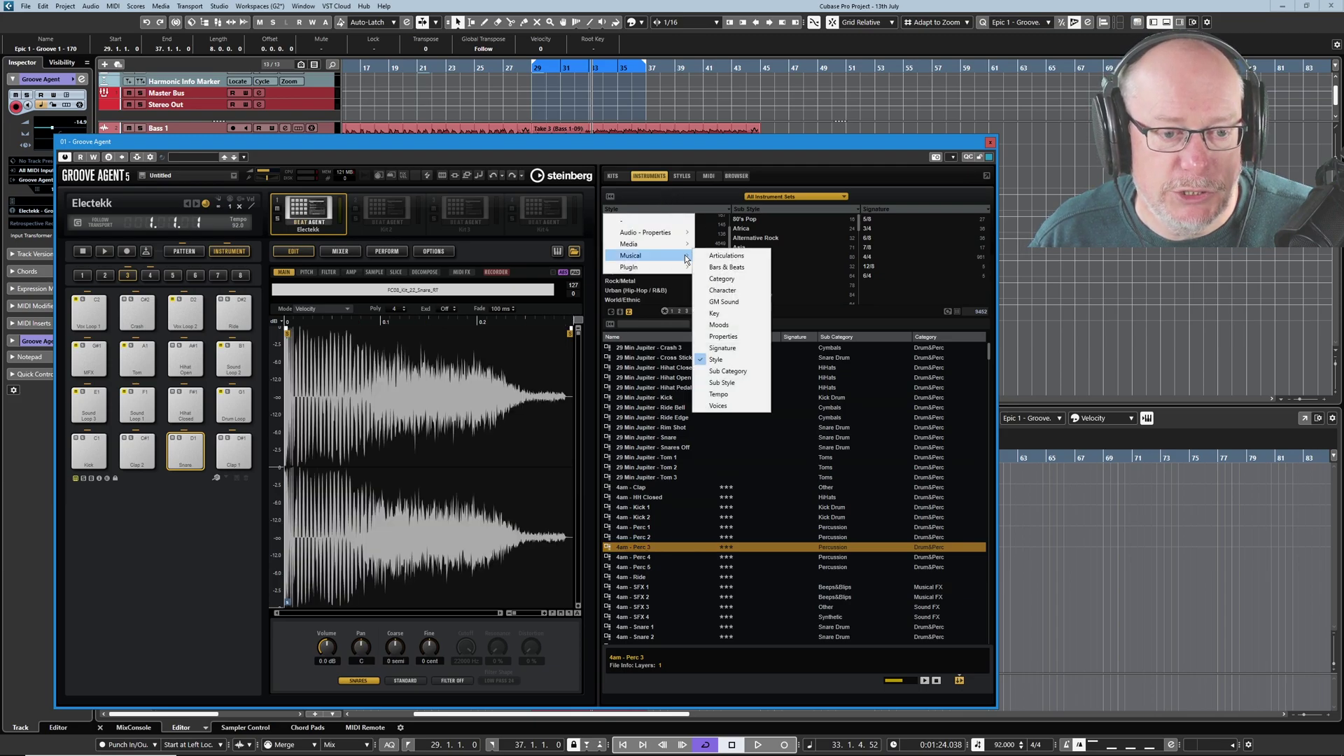
{"action": "left_click", "coordinate": [729, 371]}
{"action": "left_click", "coordinate": [630, 248]}
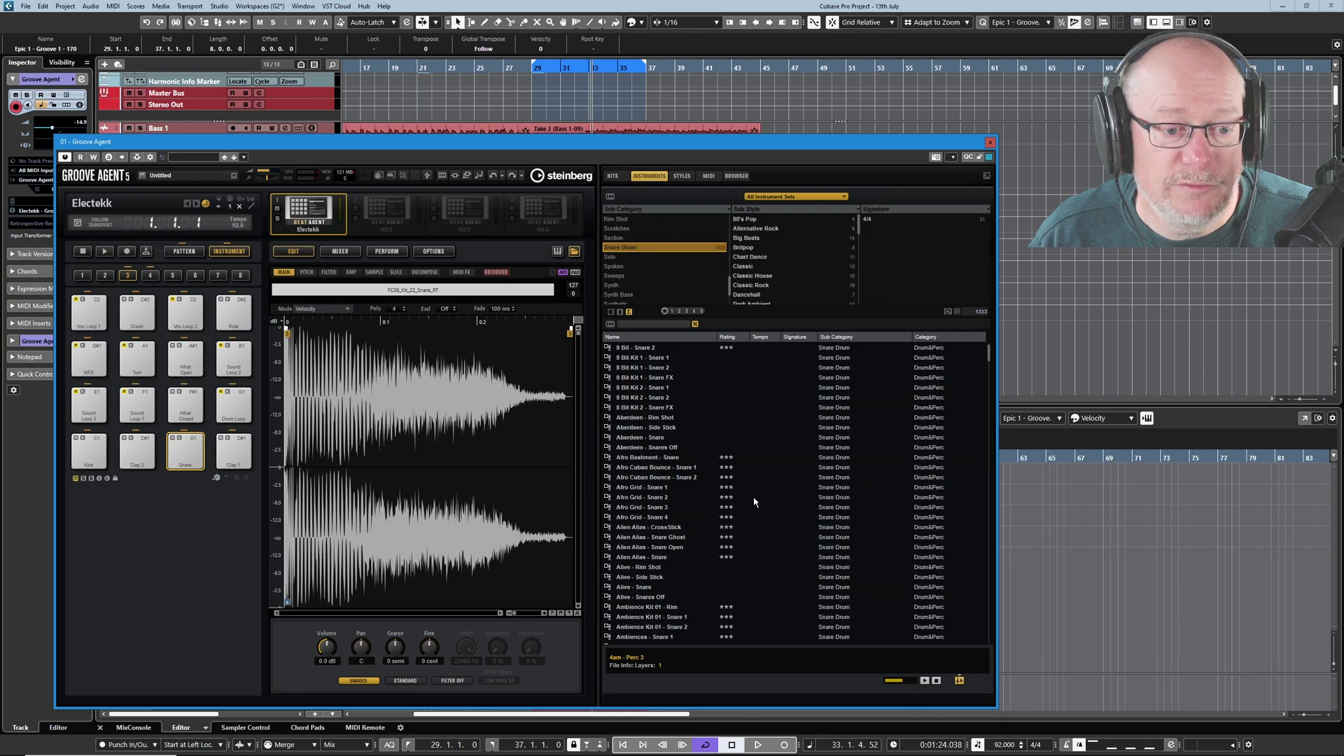
- Load Neuro Glitch - Sidestick onto the snare pad after trying Neuro Glitch - Snare 1
{"action": "scroll", "coordinate": [651, 541], "scroll_direction": "down", "scroll_amount": 20}
{"action": "left_click", "coordinate": [655, 485]}
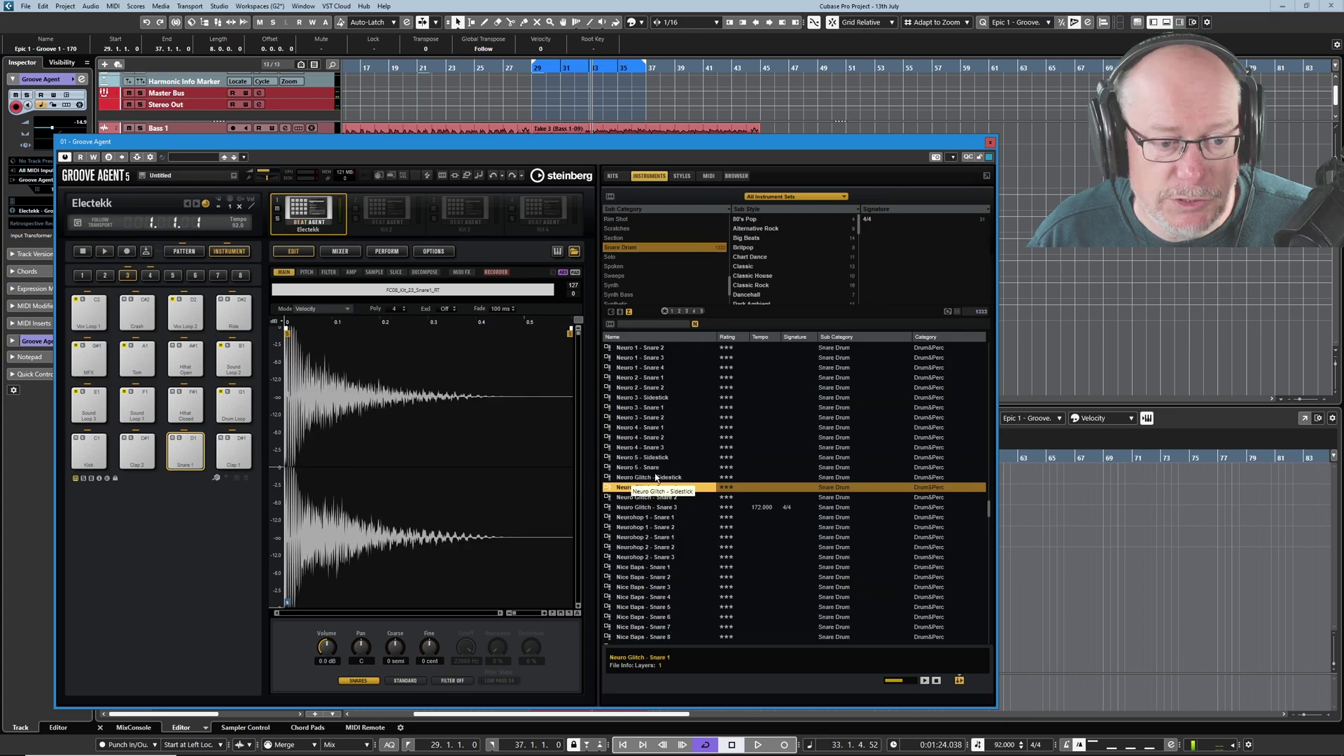
{"action": "left_click", "coordinate": [655, 478]}
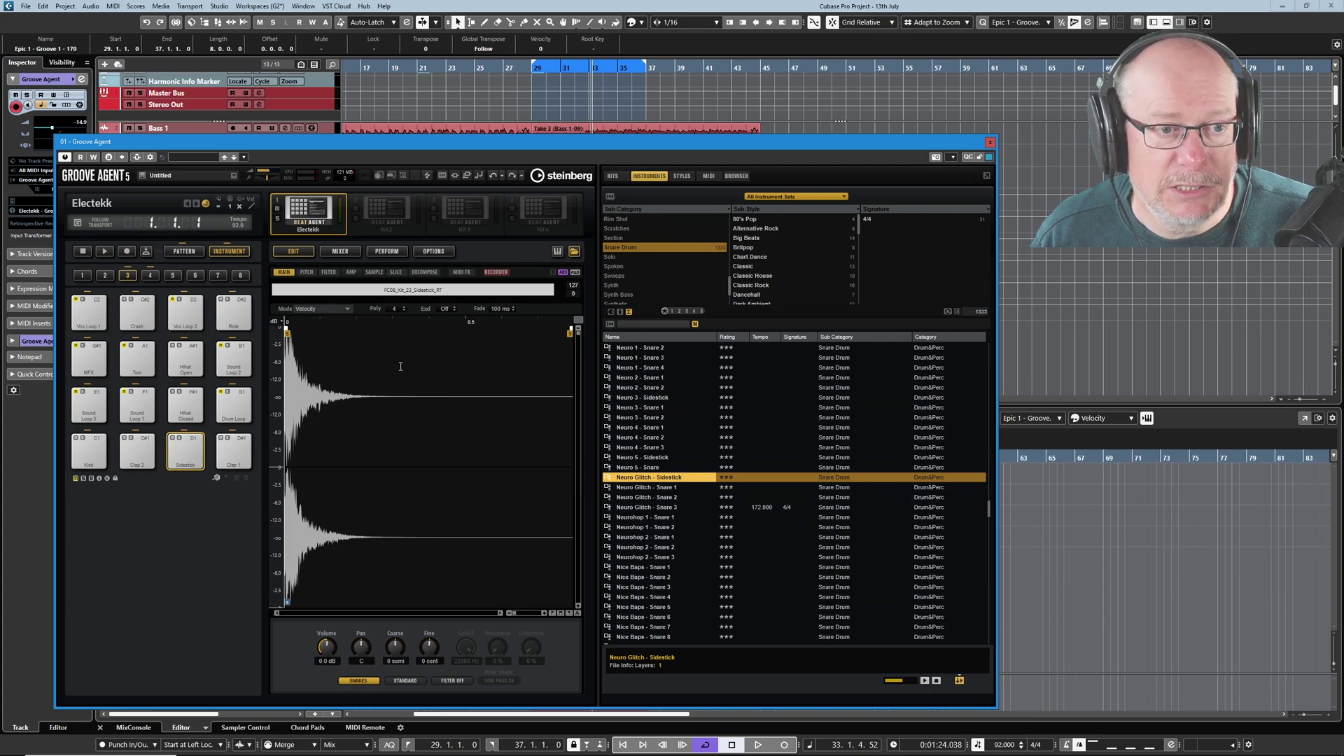
- Audition the new sidestick in playback and on the Sidestick pad
{"action": "key", "text": "space"}
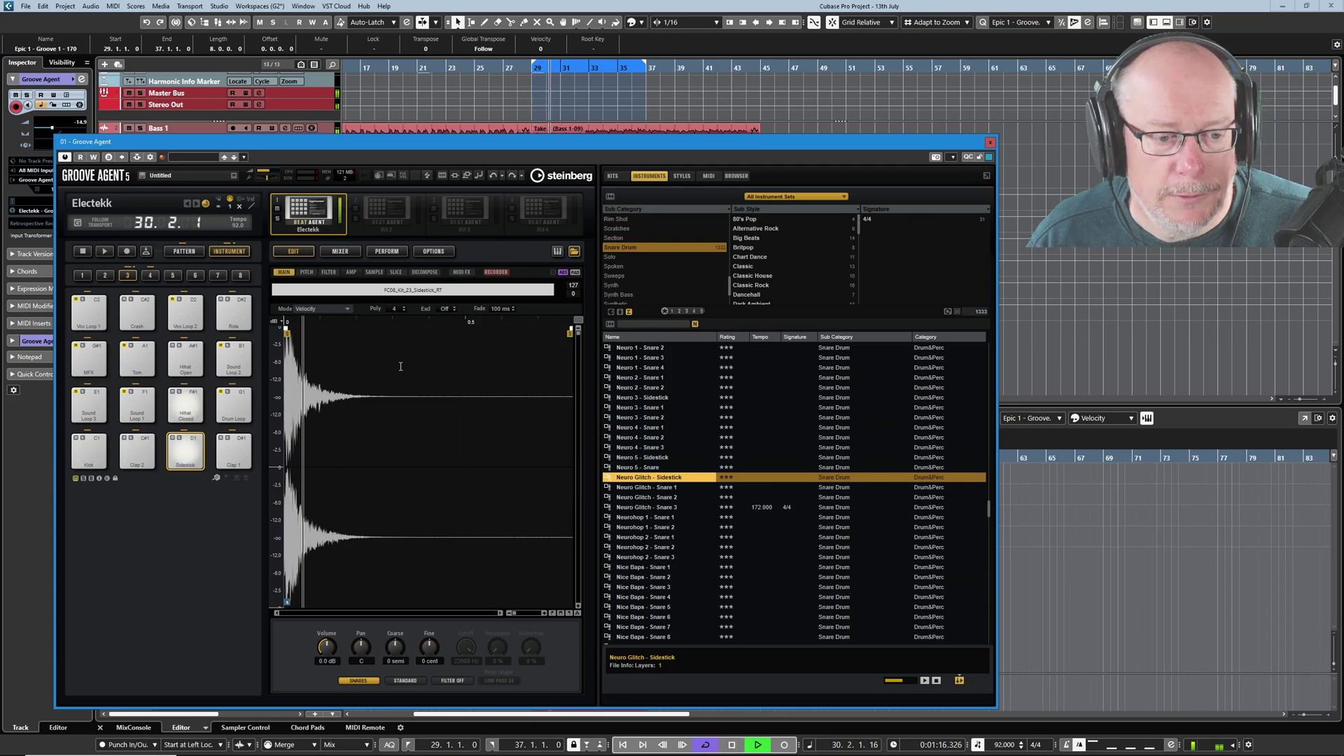
{"action": "key", "text": "space"}
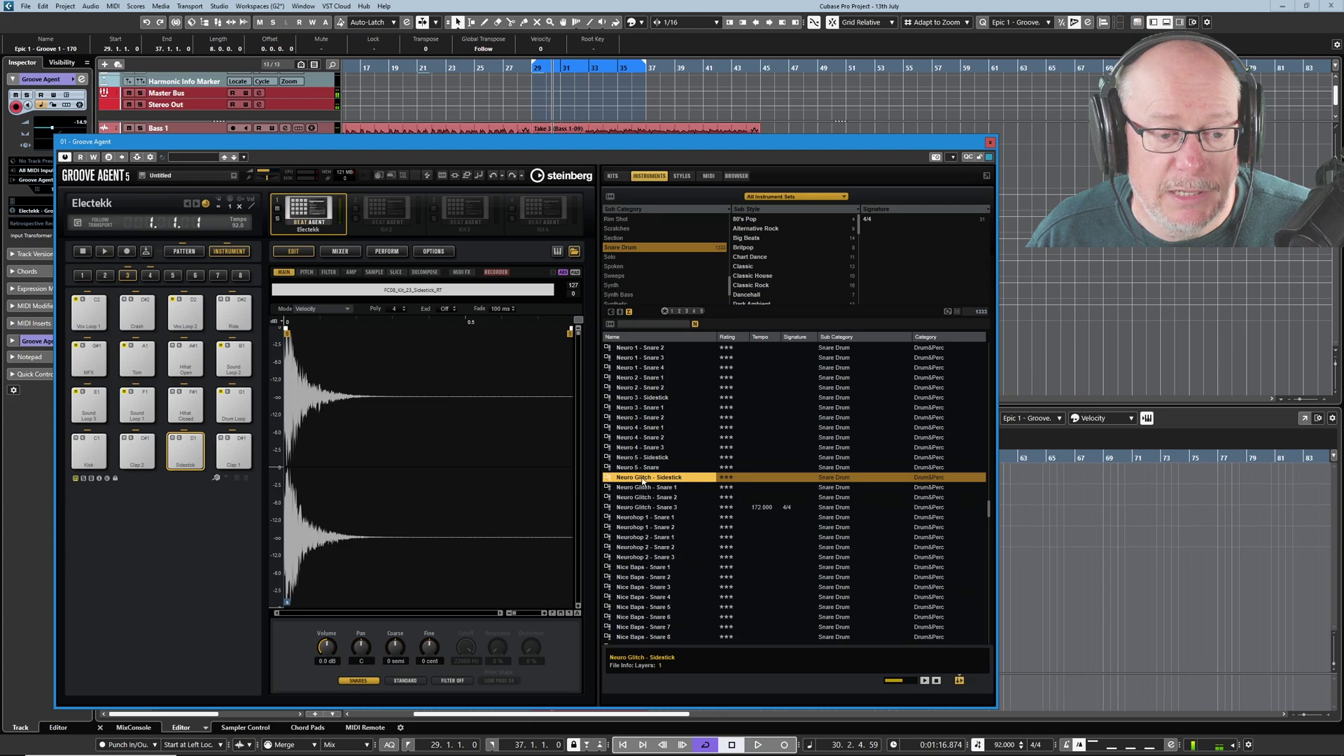
{"action": "left_click", "coordinate": [184, 457]}
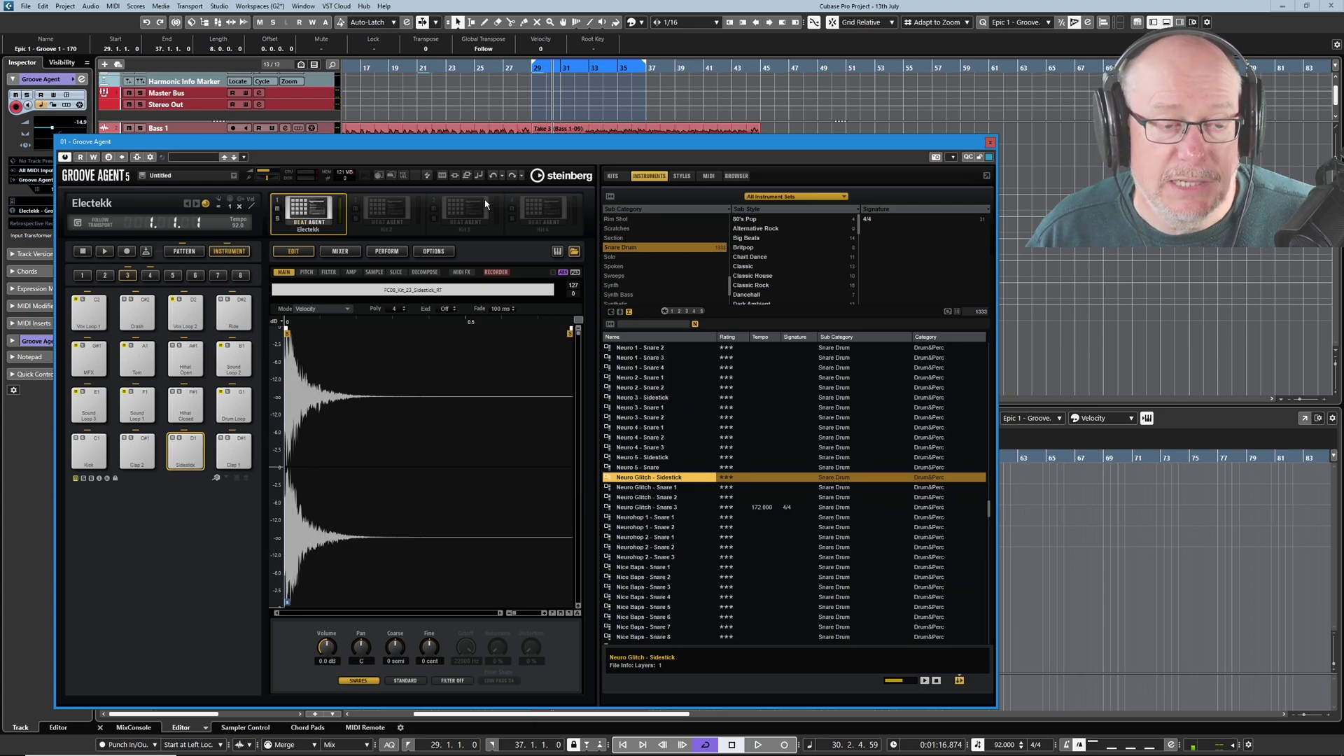
- Move the Groove Agent window aside and play the groove from bar 21
{"action": "left_click_drag", "start_coordinate": [523, 145], "coordinate": [711, 204]}
{"action": "left_click", "coordinate": [418, 67]}
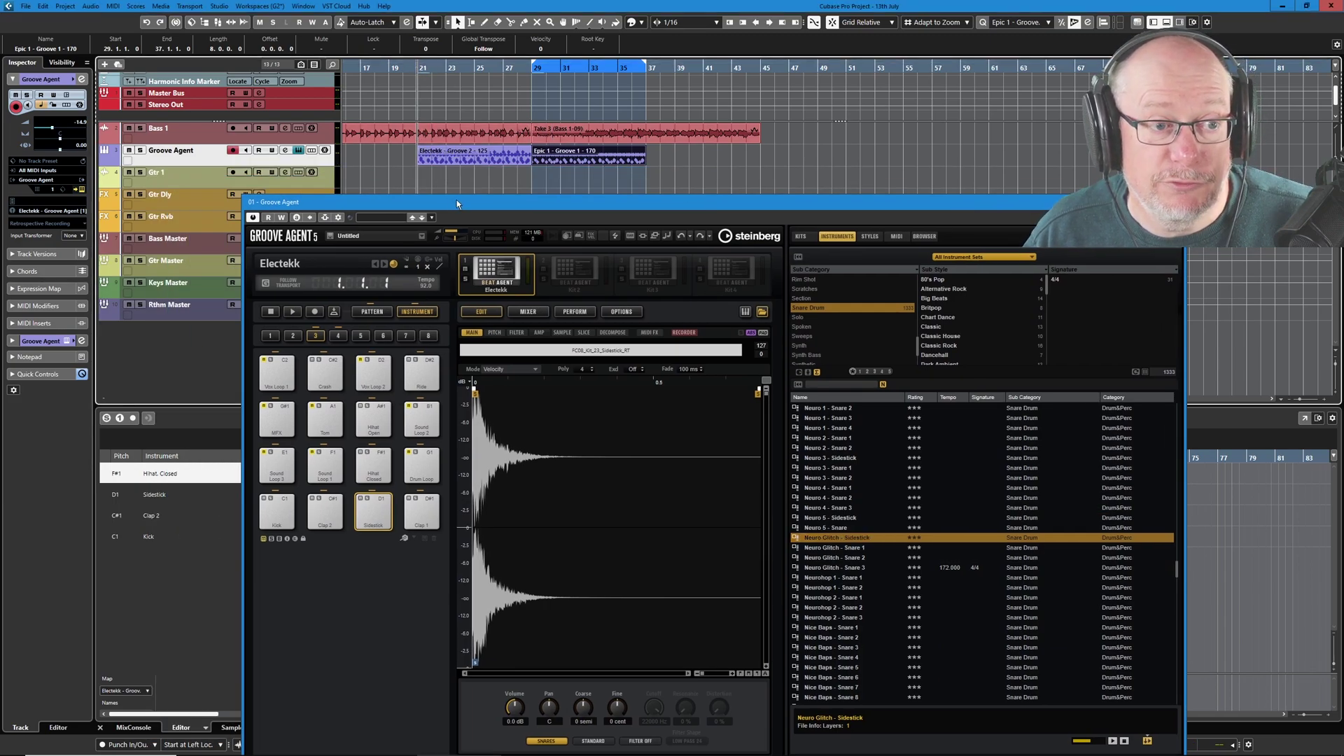
{"action": "key", "text": "space"}
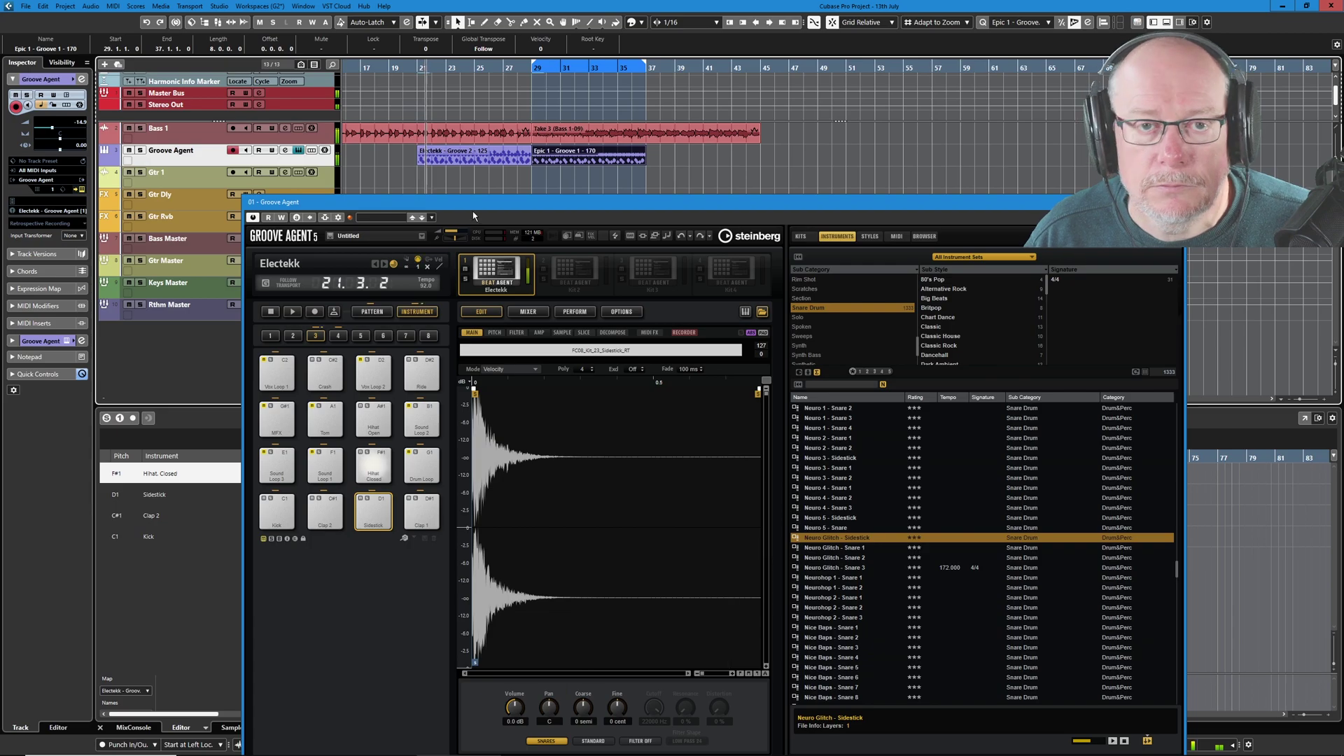